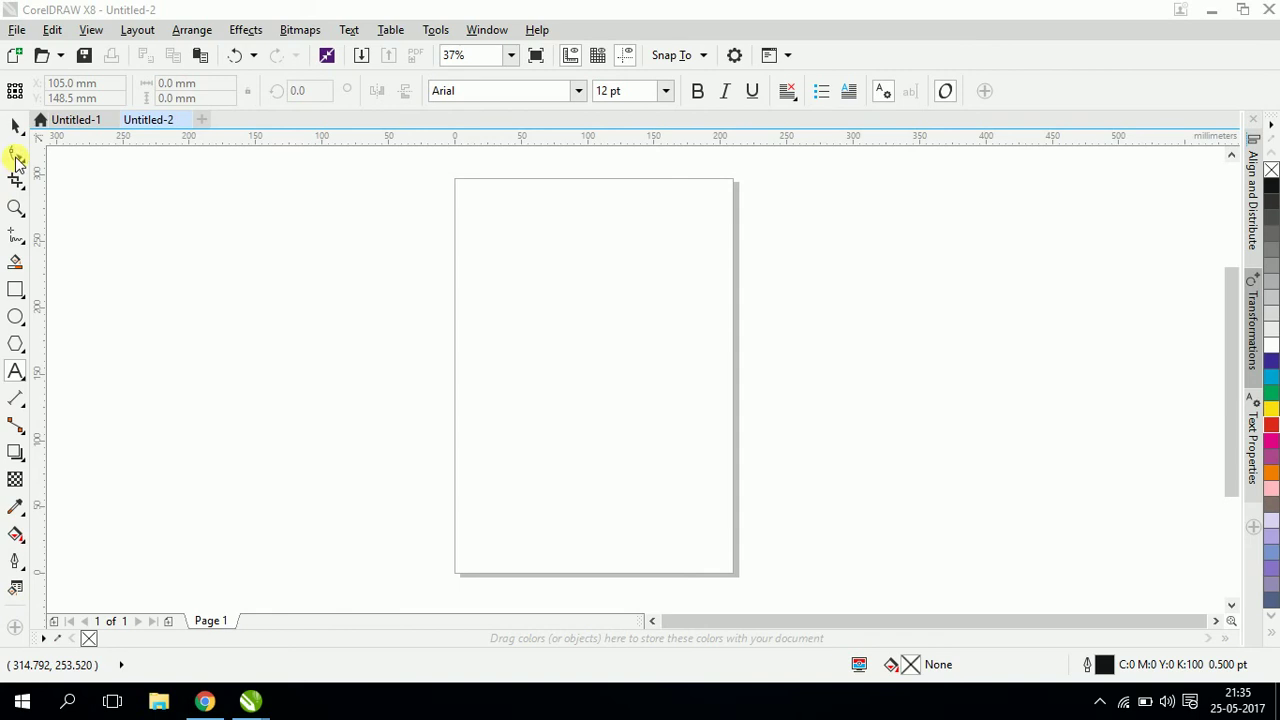
Draw a rectangle about 90 mm wide and 55 mm high in the upper part of the page
{"action": "left_click", "coordinate": [16, 152]}
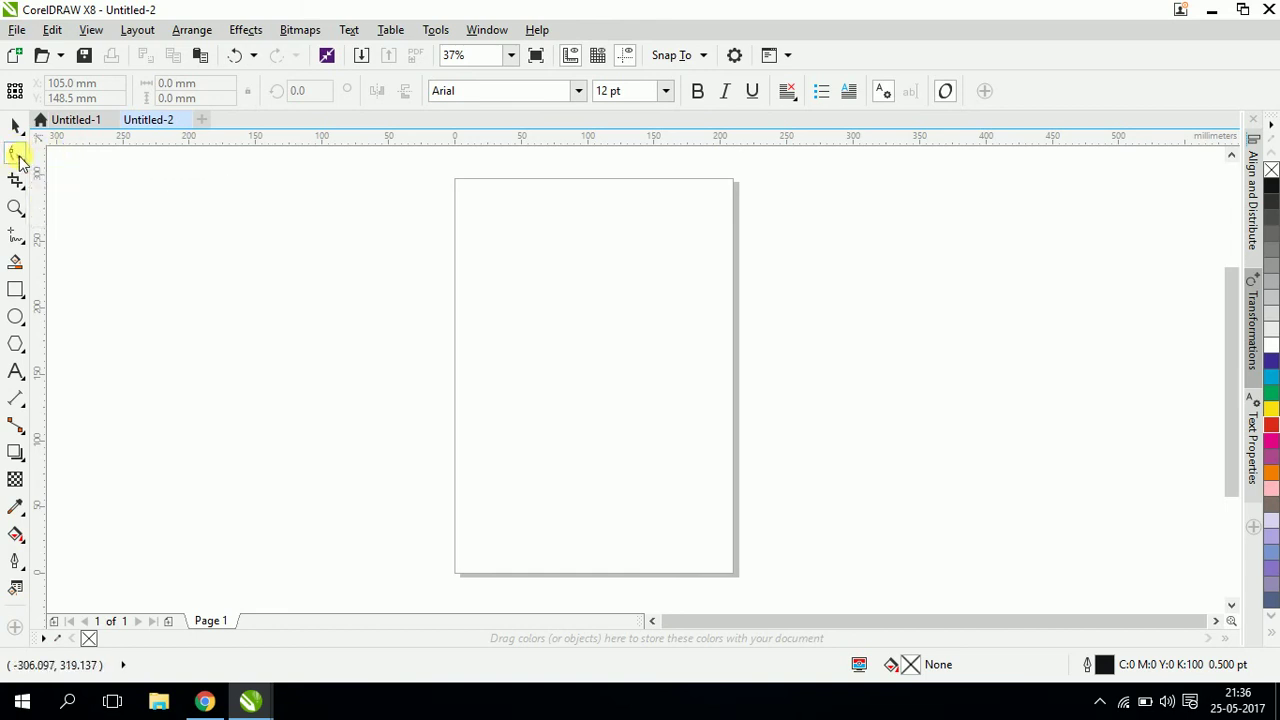
{"action": "left_click", "coordinate": [17, 155]}
{"action": "left_click", "coordinate": [15, 291]}
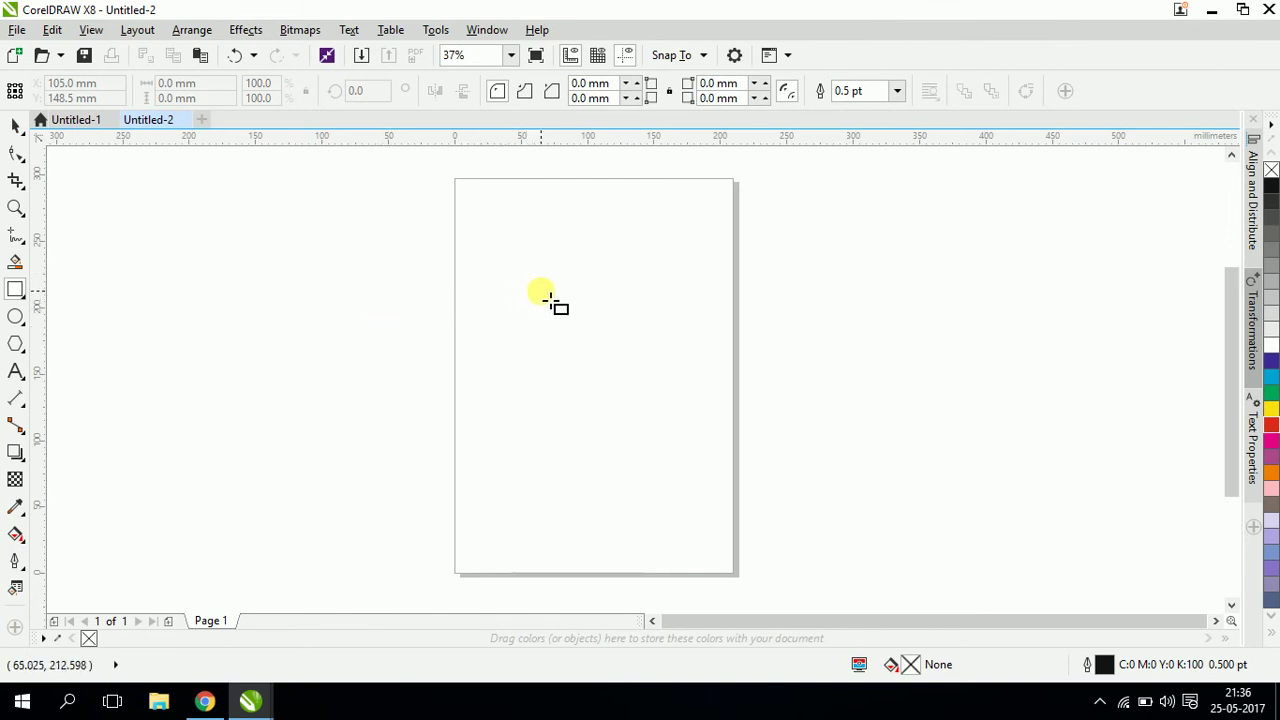
{"action": "left_click_drag", "start_coordinate": [508, 264], "coordinate": [629, 341]}
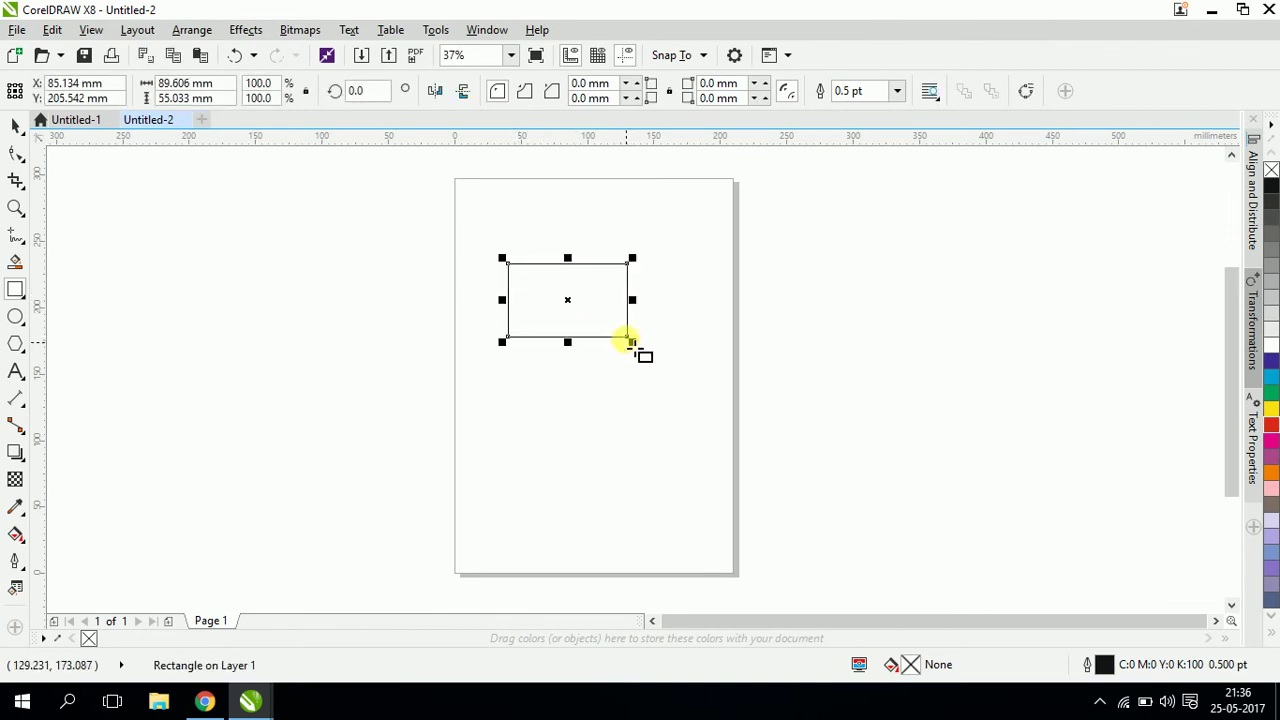
{"action": "scroll", "coordinate": [563, 265], "scroll_direction": "up", "scroll_amount": 2}
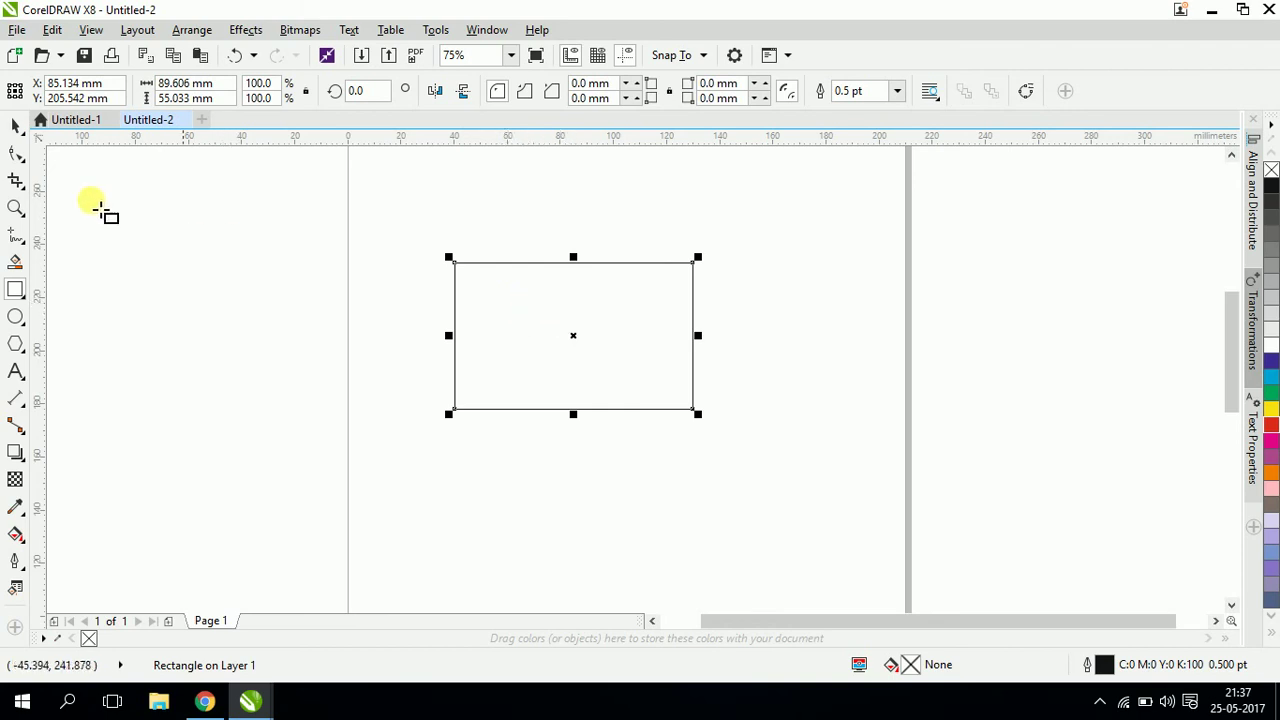
Round all corners of the rectangle with the Shape tool, ending at a radius of about 2.5 mm
{"action": "left_click", "coordinate": [17, 155]}
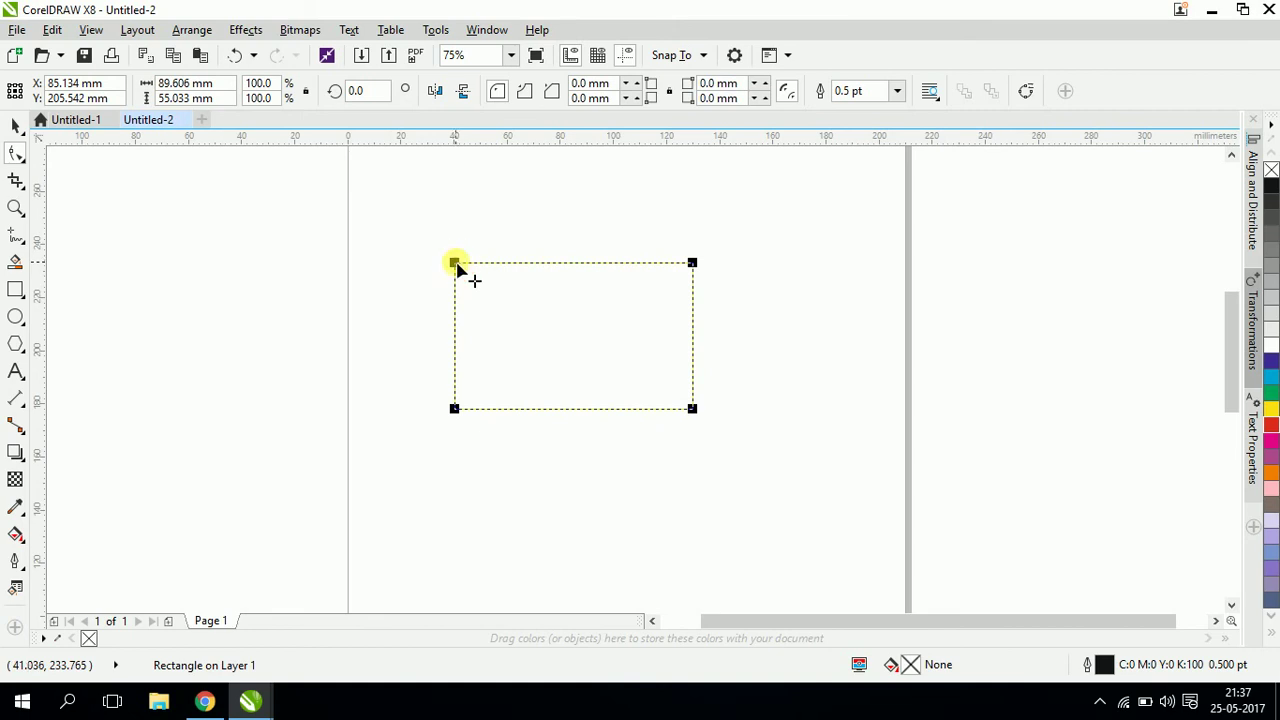
{"action": "left_click_drag", "start_coordinate": [455, 264], "coordinate": [528, 264]}
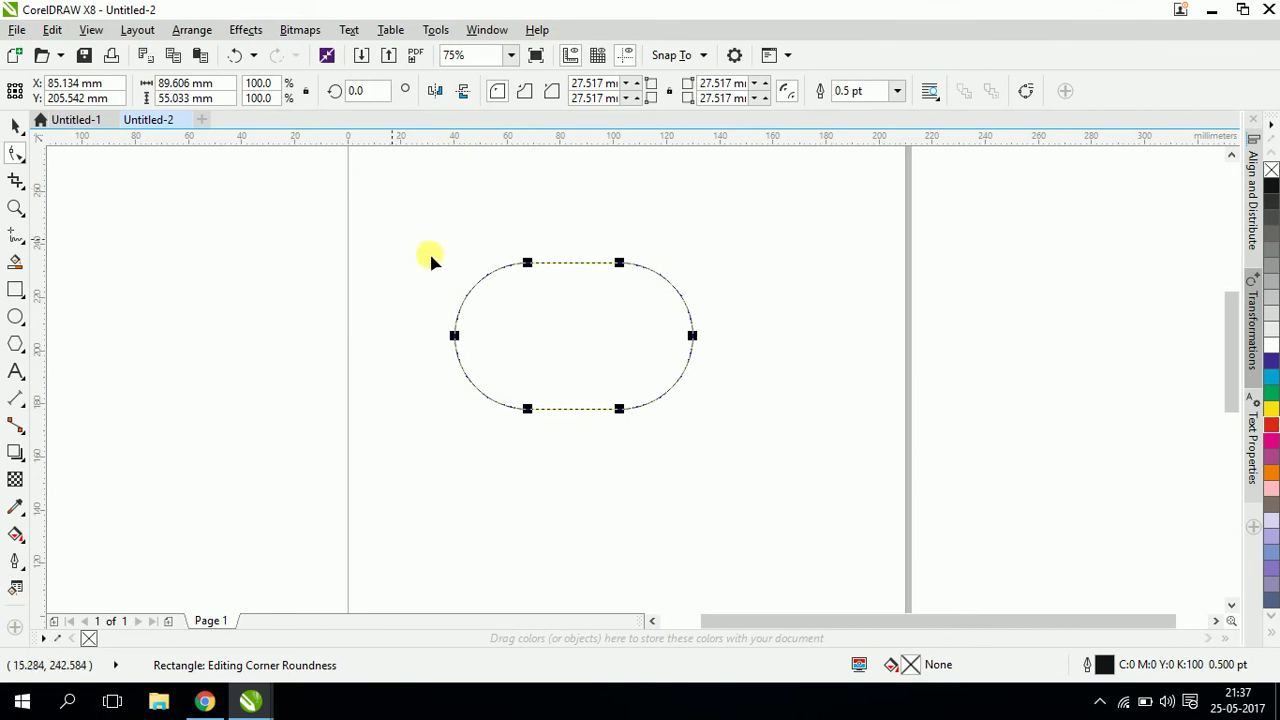
{"action": "left_click_drag", "start_coordinate": [528, 265], "coordinate": [476, 266]}
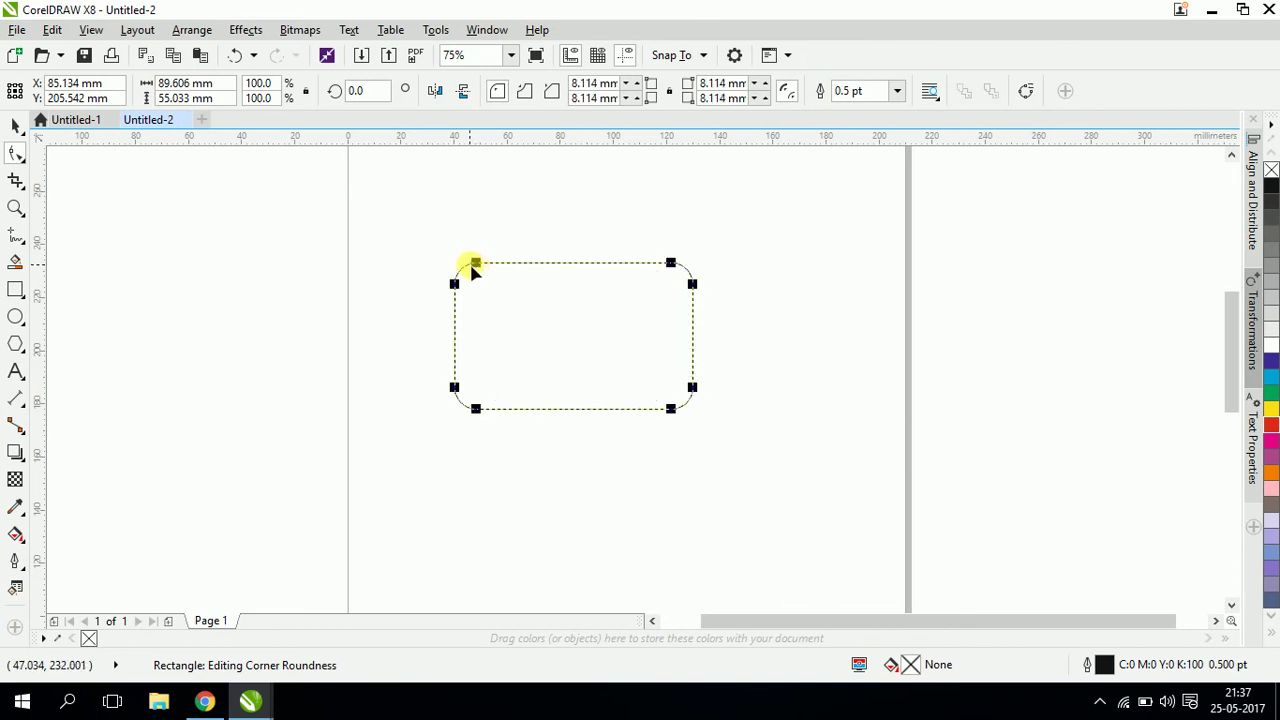
{"action": "left_click_drag", "start_coordinate": [476, 265], "coordinate": [457, 272]}
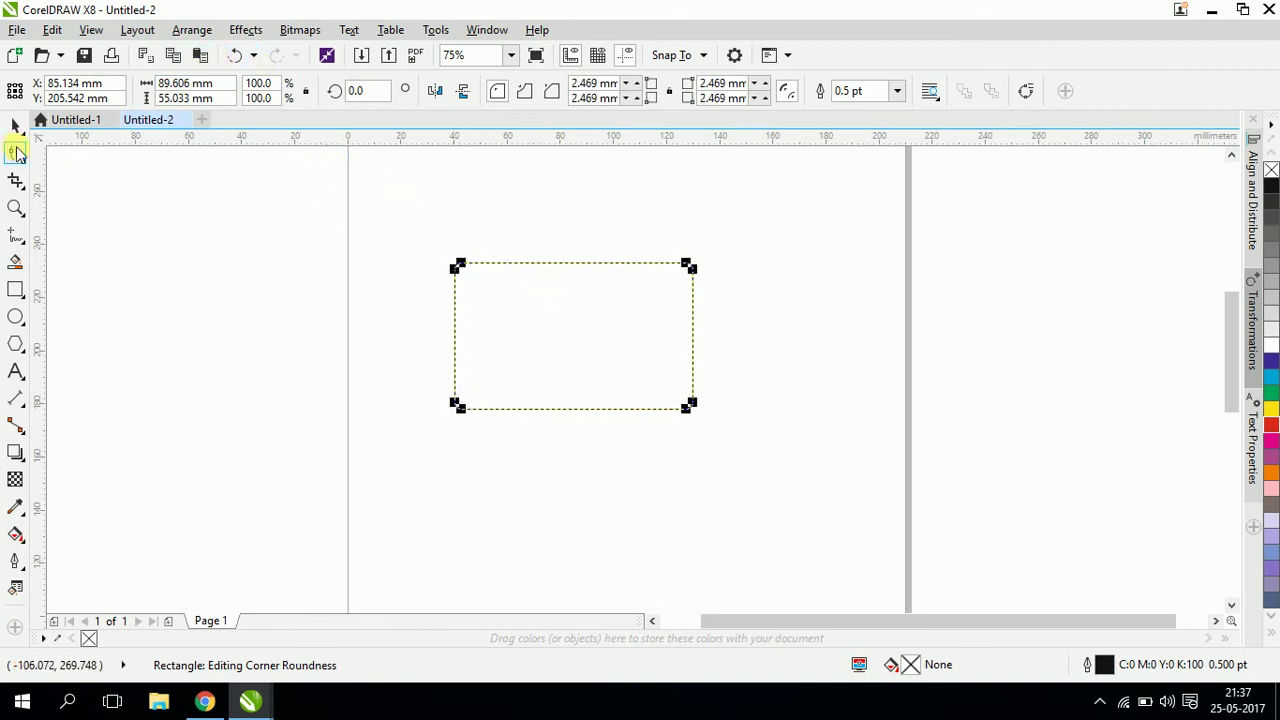
Convert the rounded rectangle to curves
{"action": "left_click", "coordinate": [192, 30]}
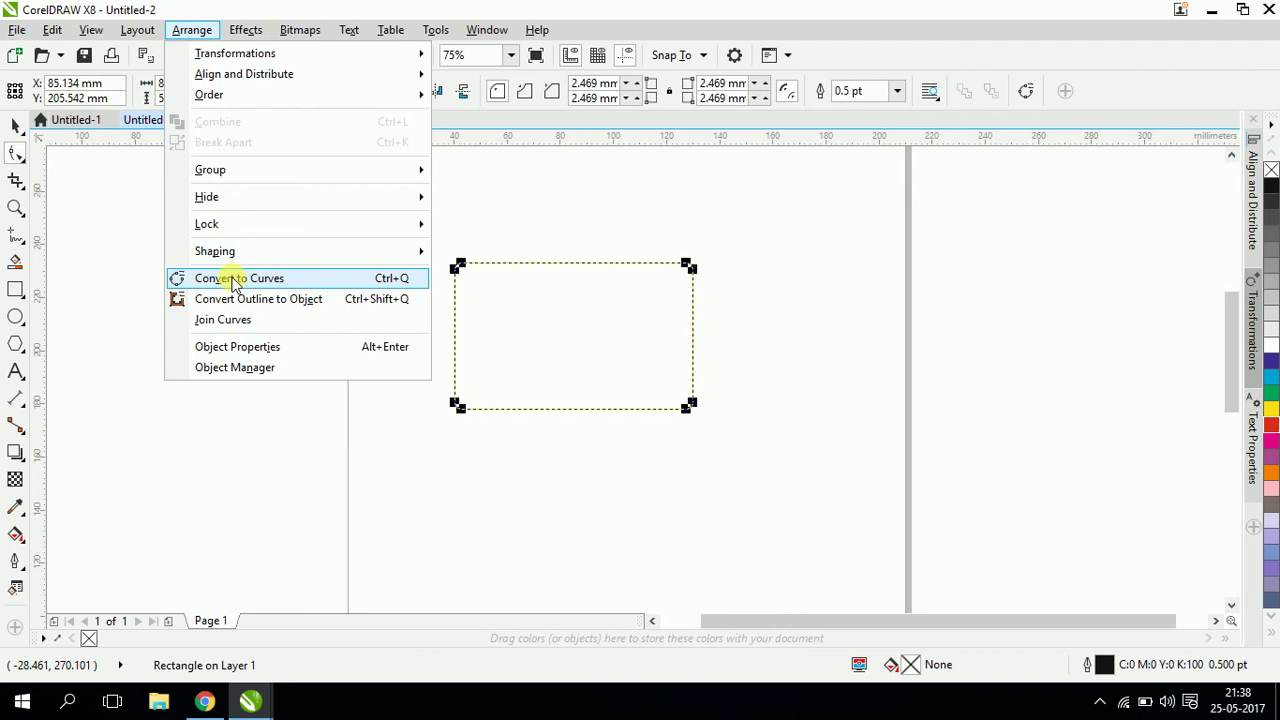
{"action": "left_click", "coordinate": [234, 279]}
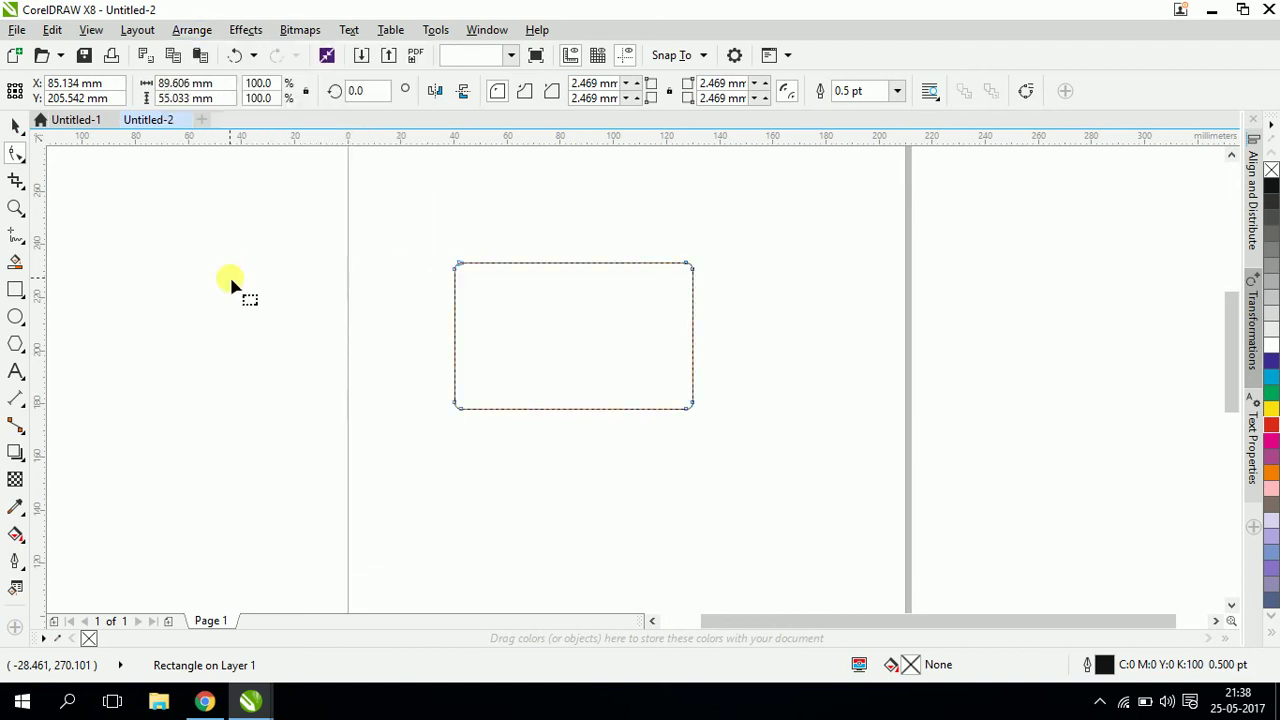
{"action": "scroll", "coordinate": [463, 278], "scroll_direction": "up", "scroll_amount": 4}
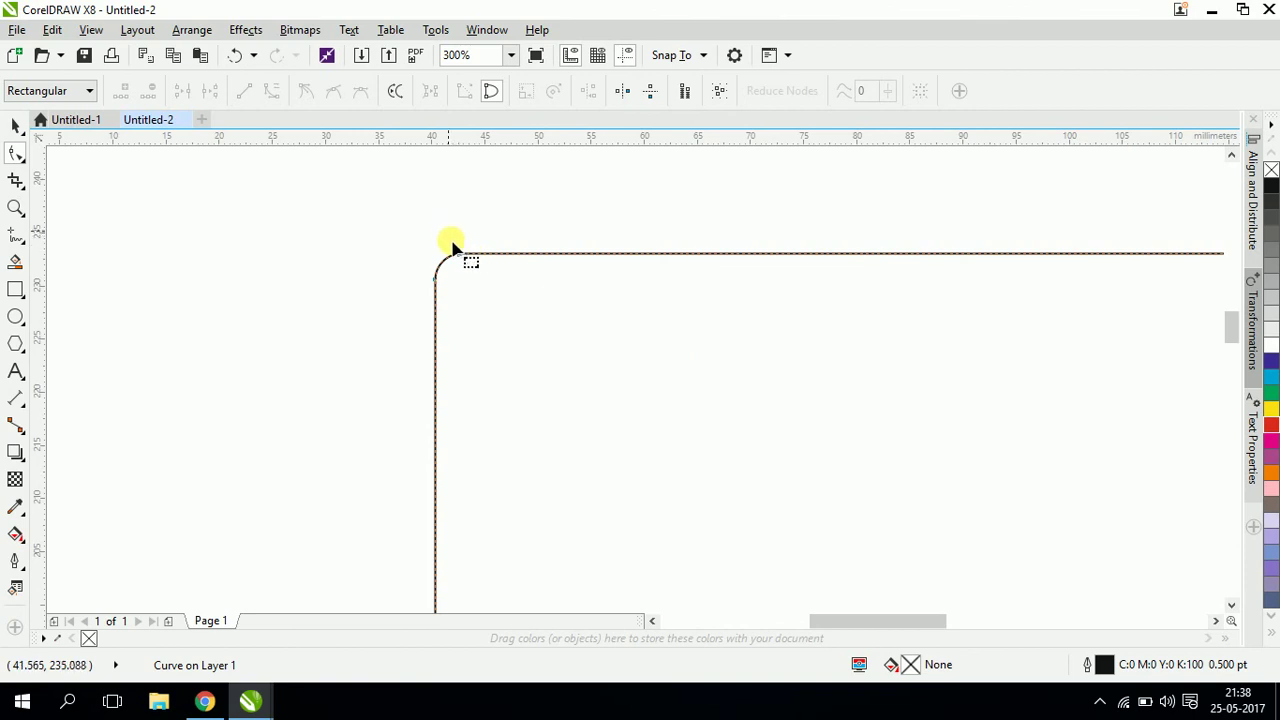
{"action": "scroll", "coordinate": [231, 293], "scroll_direction": "down", "scroll_amount": 1}
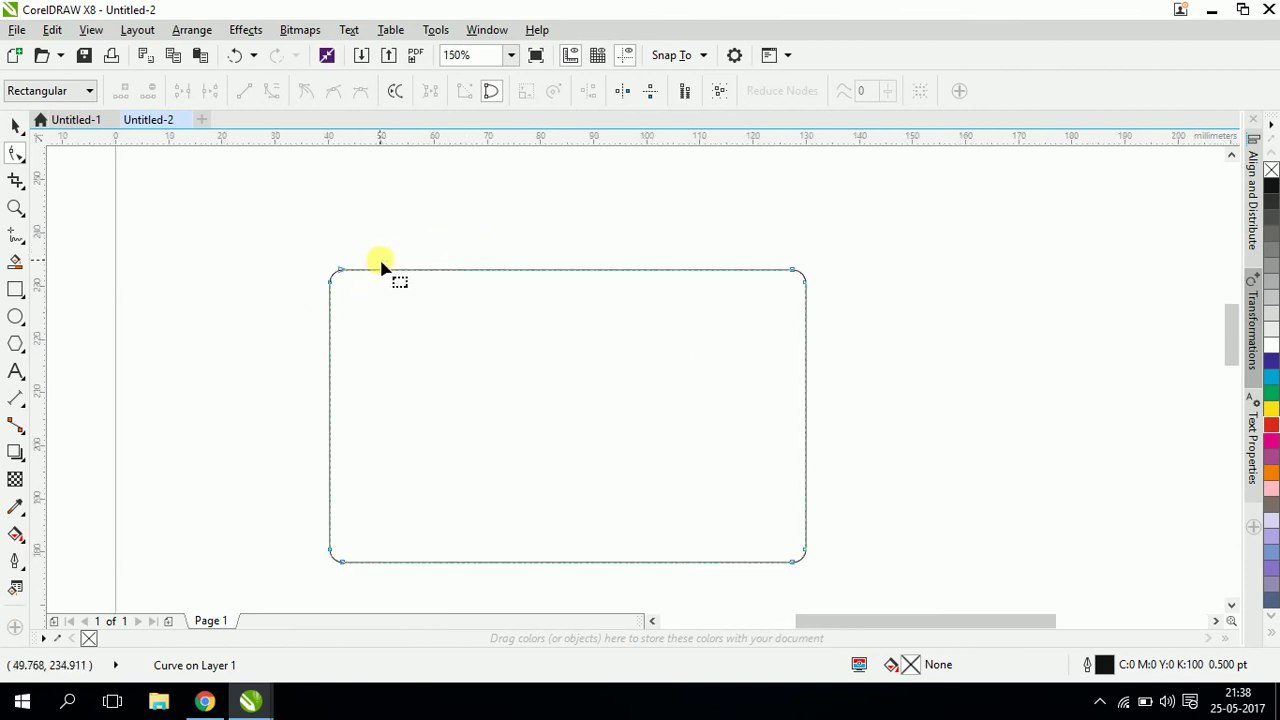
Select the two nodes of the upper-left corner and pull the corner outward, using a curve handle to shape a large rounded lobe
{"action": "left_click", "coordinate": [22, 155]}
{"action": "scroll", "coordinate": [332, 266], "scroll_direction": "up", "scroll_amount": 2}
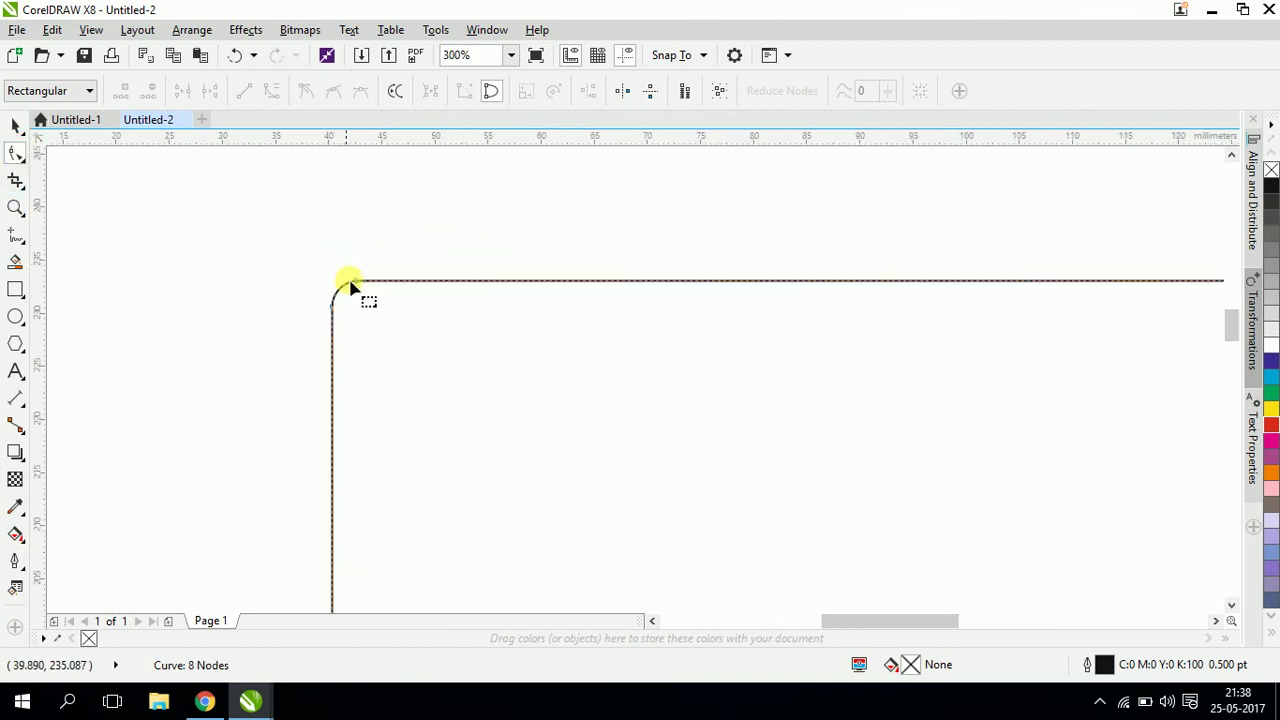
{"action": "left_click_drag", "start_coordinate": [349, 250], "coordinate": [450, 322]}
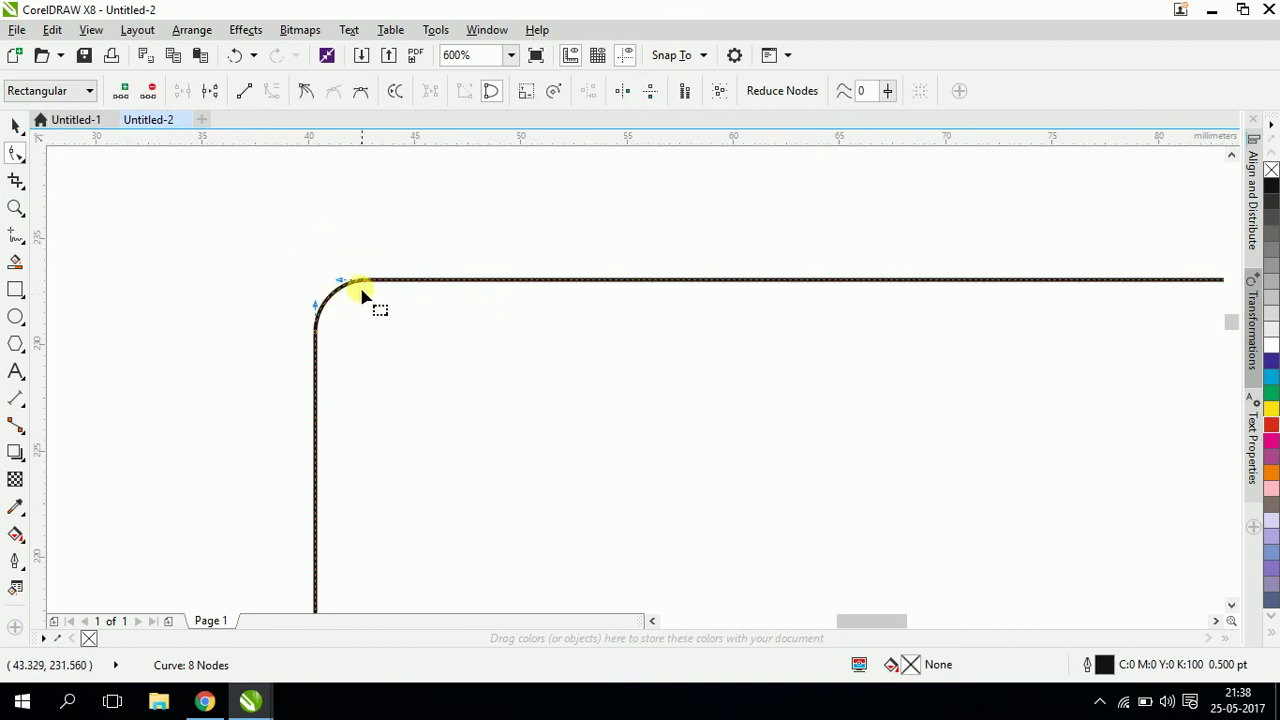
{"action": "scroll", "coordinate": [330, 288], "scroll_direction": "down", "scroll_amount": 2}
{"action": "left_click_drag", "start_coordinate": [334, 291], "coordinate": [242, 245]}
{"action": "left_click_drag", "start_coordinate": [317, 291], "coordinate": [159, 272]}
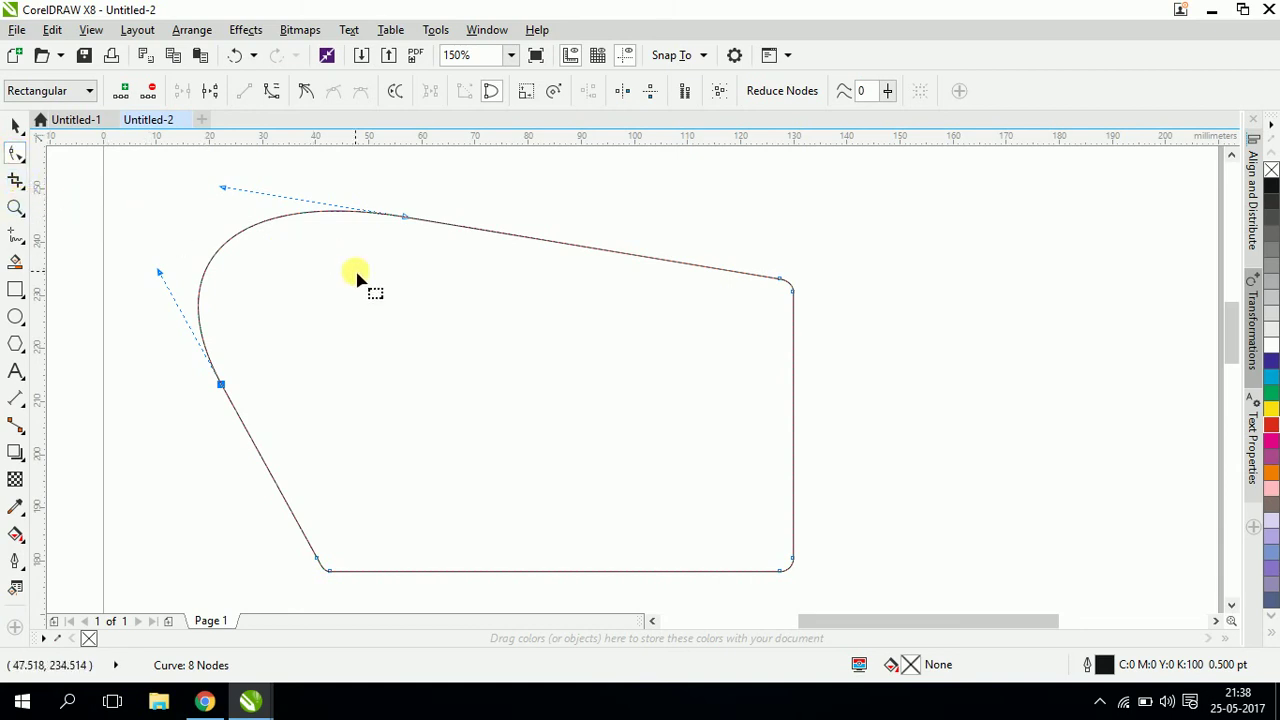
Add two nodes on the straight upper edge, both between the rounded lobe and the middle of the edge
{"action": "left_click", "coordinate": [490, 274]}
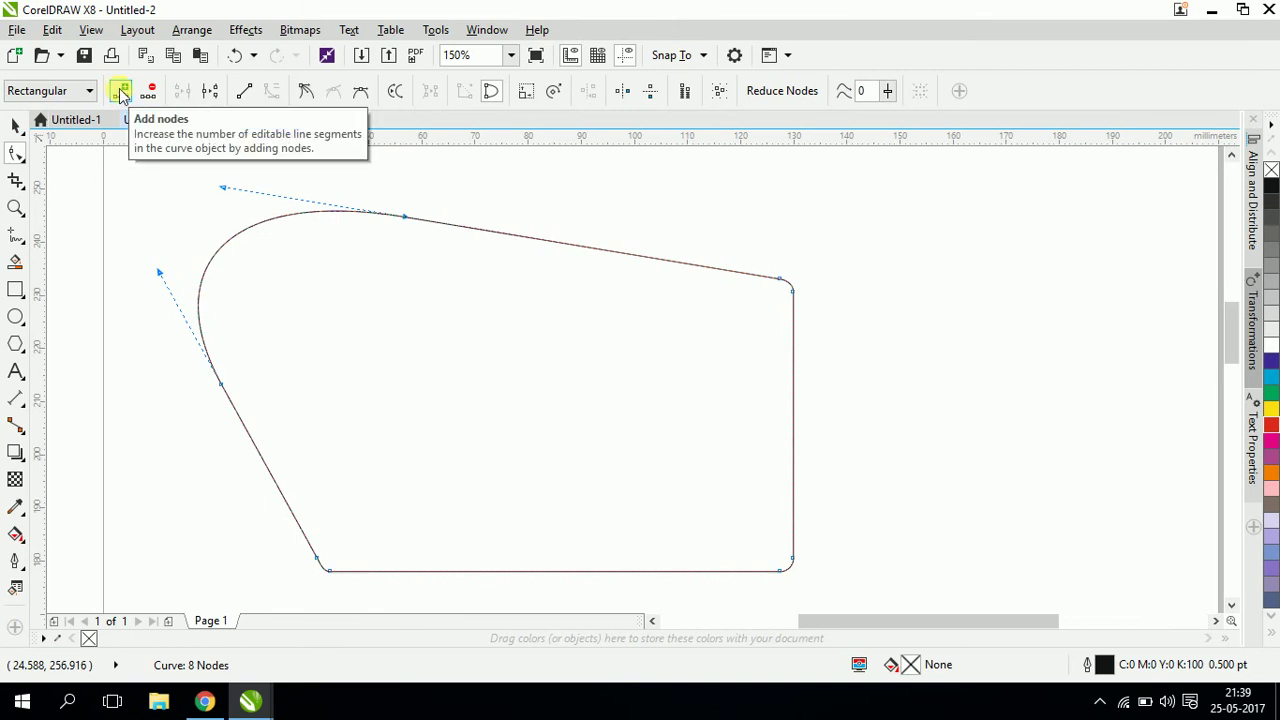
{"action": "double_click", "coordinate": [491, 230]}
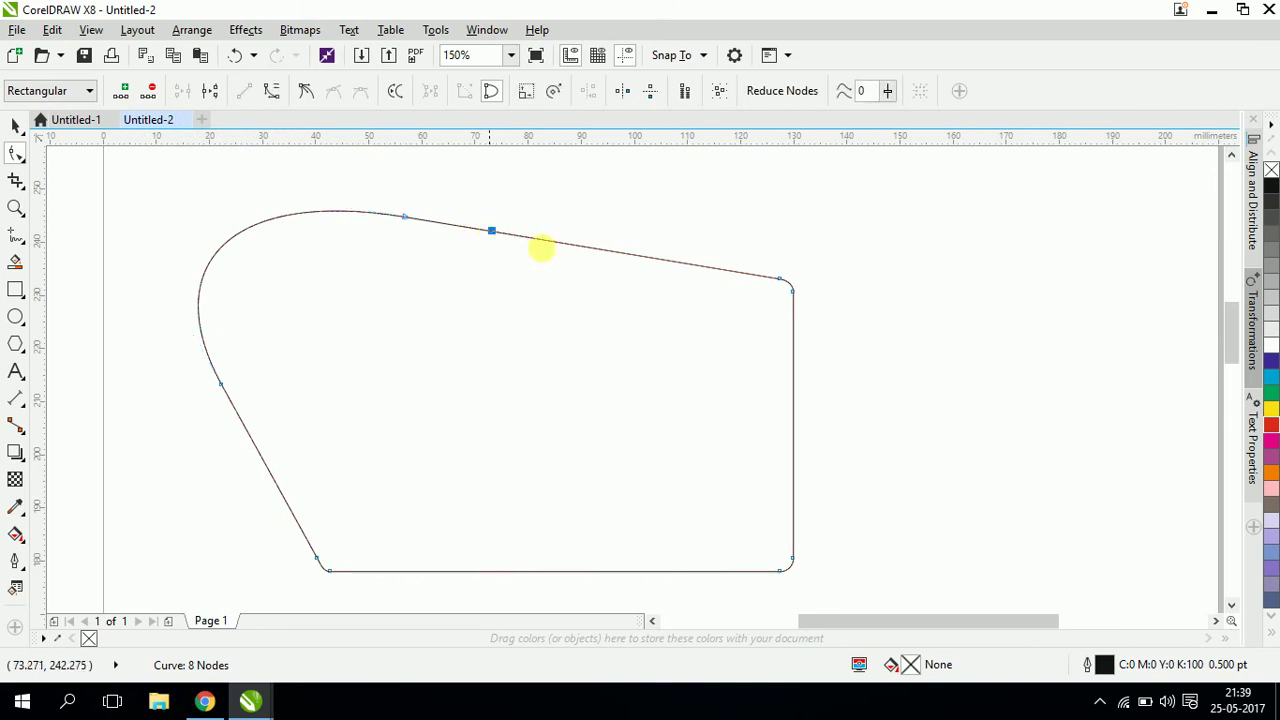
{"action": "left_click", "coordinate": [545, 241]}
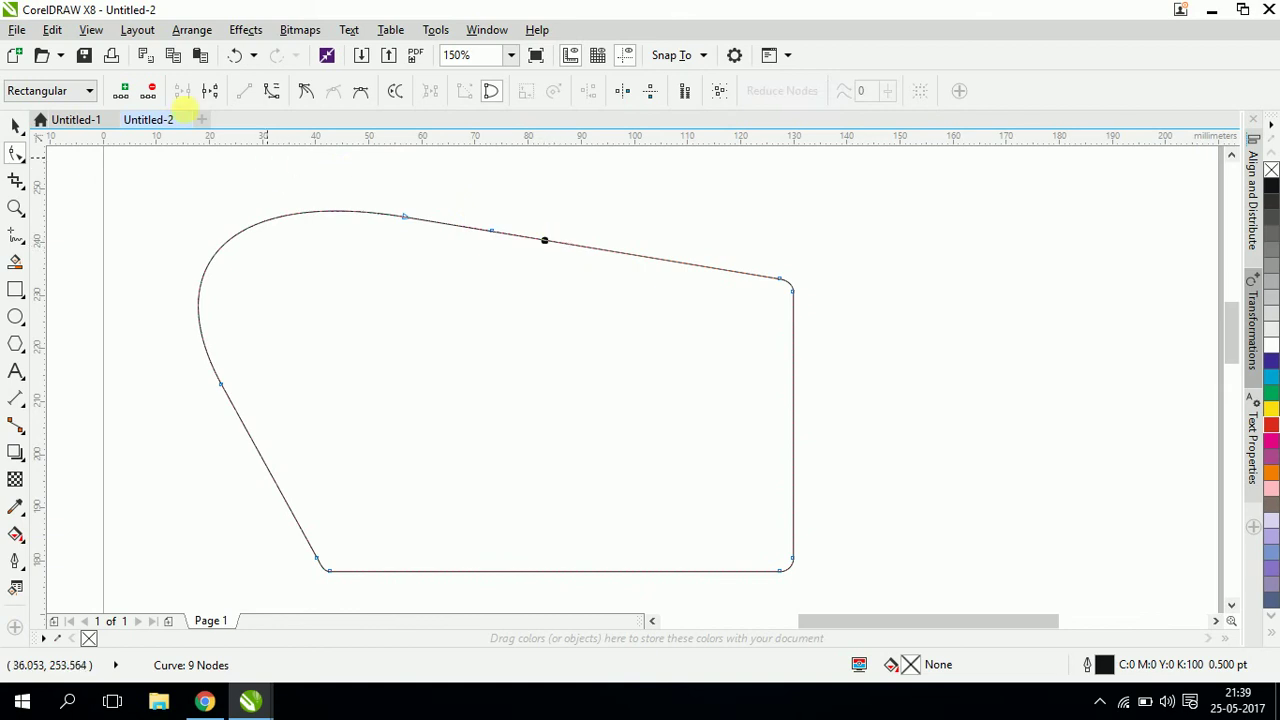
{"action": "left_click", "coordinate": [123, 91]}
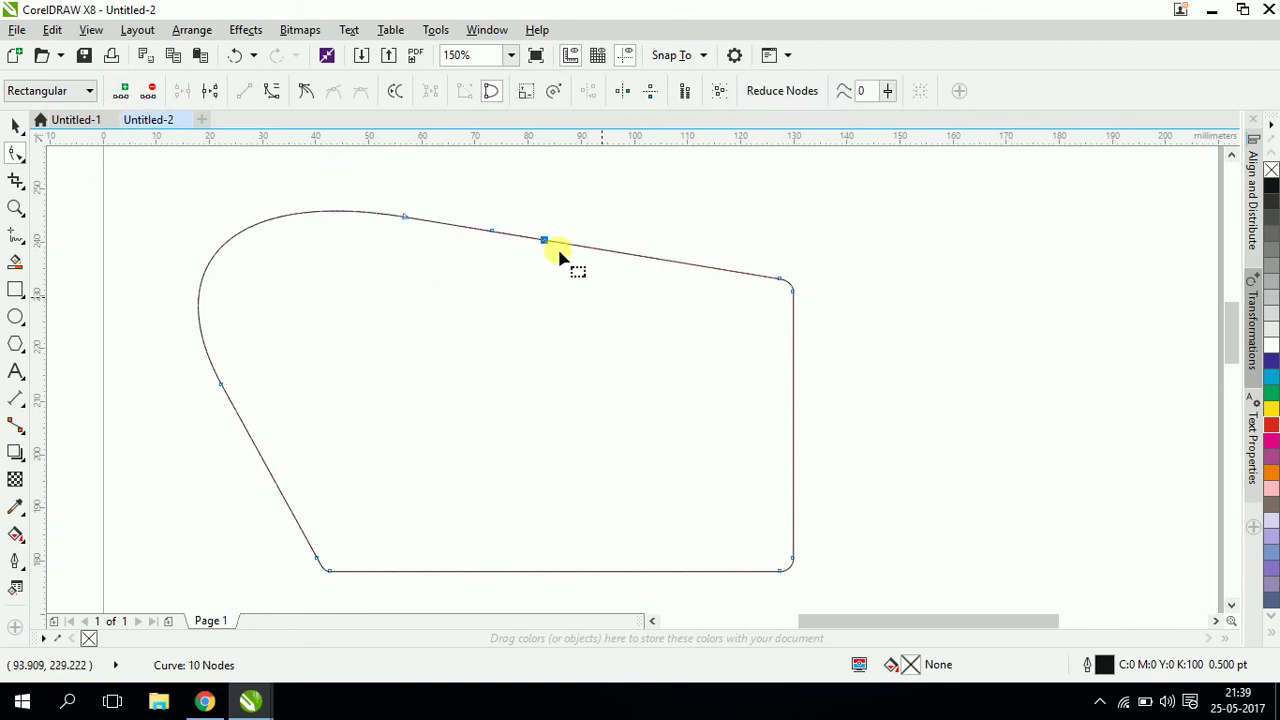
Move the first added node down into a V-shaped valley and the second one up and outward into a peak
{"action": "left_click_drag", "start_coordinate": [544, 241], "coordinate": [569, 196]}
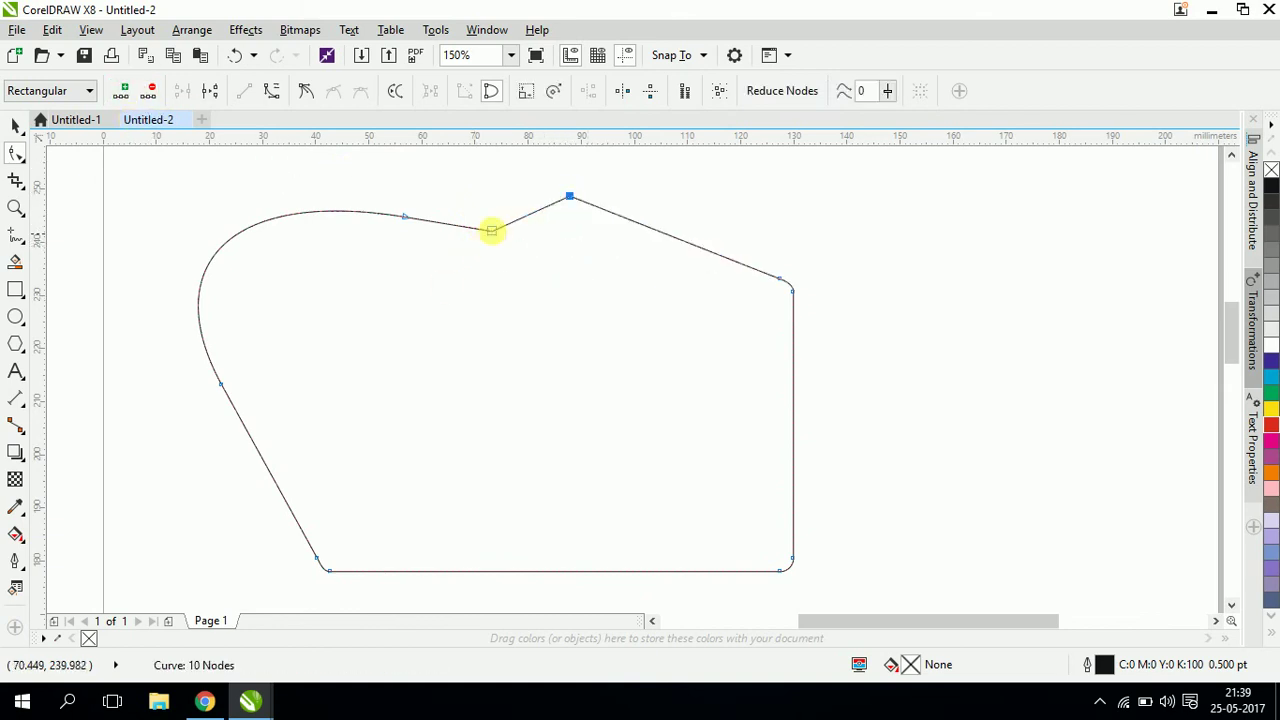
{"action": "left_click_drag", "start_coordinate": [486, 232], "coordinate": [503, 343]}
{"action": "left_click_drag", "start_coordinate": [569, 198], "coordinate": [666, 230]}
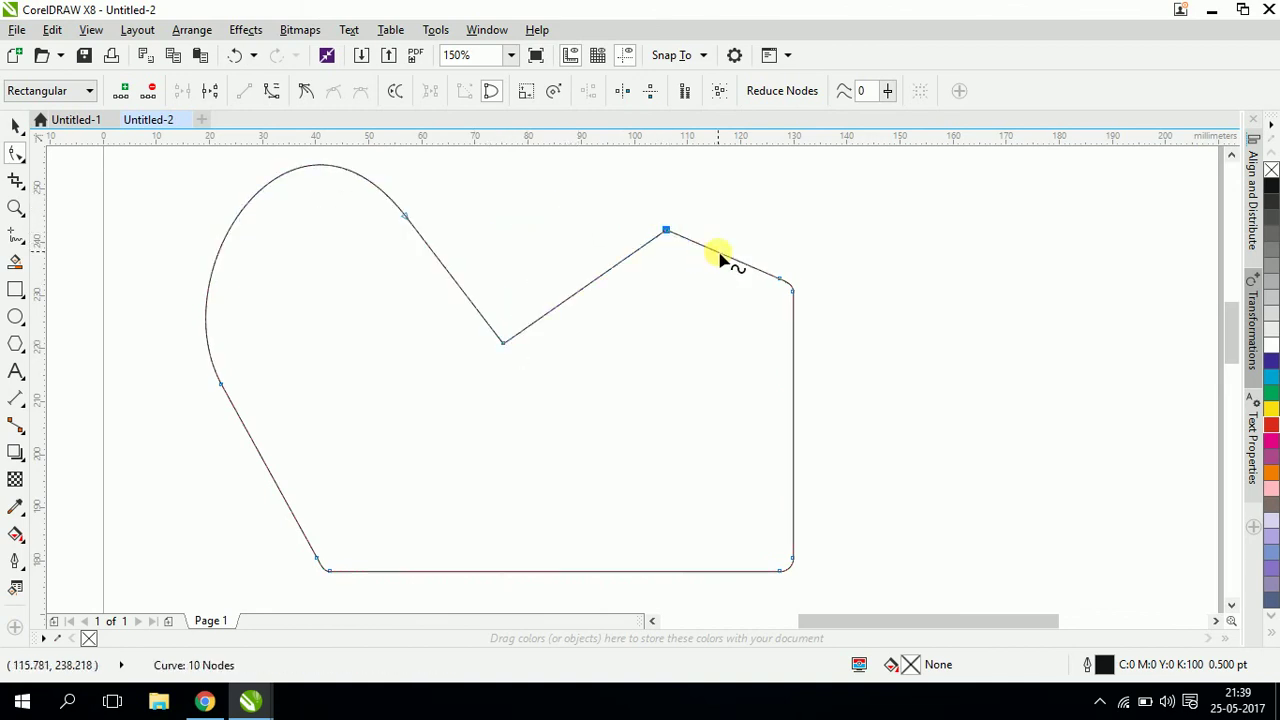
Add a node between the peak and the upper-right corner, raise it above the edge, and move the peak node back toward the valley
{"action": "double_click", "coordinate": [718, 252]}
{"action": "left_click_drag", "start_coordinate": [722, 251], "coordinate": [765, 217]}
{"action": "left_click_drag", "start_coordinate": [664, 229], "coordinate": [584, 243]}
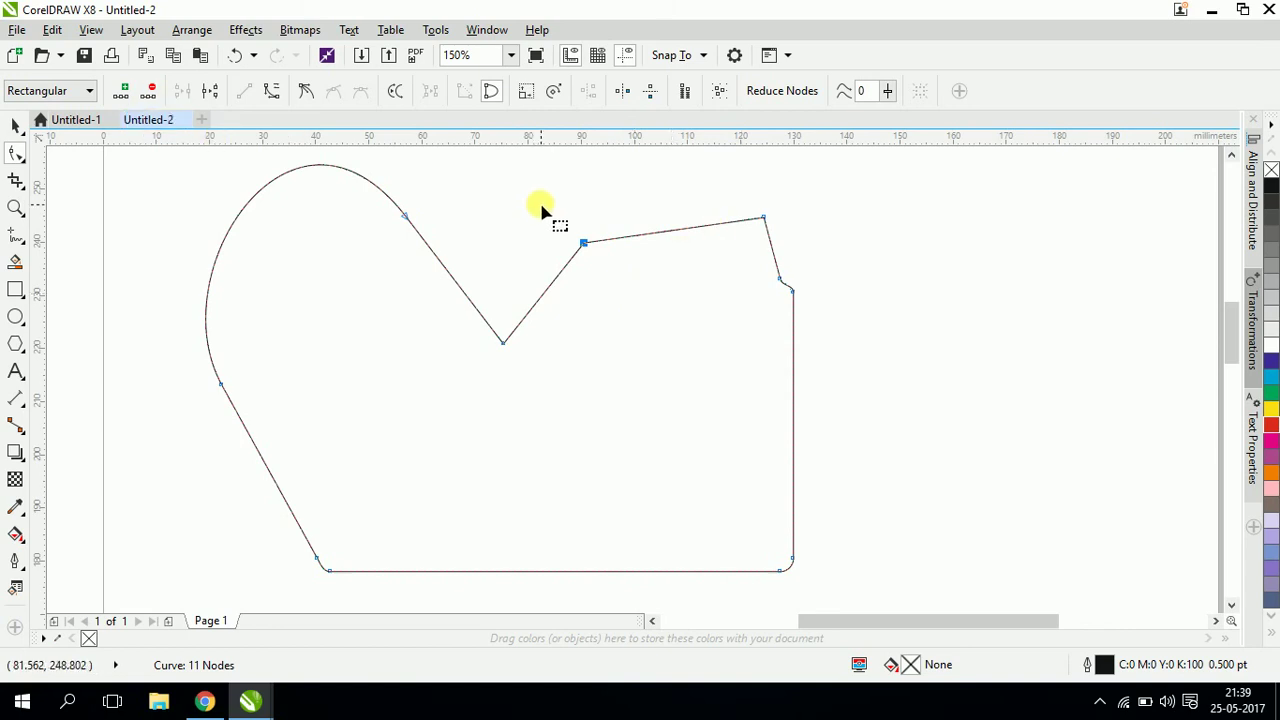
Delete the two raised nodes between the valley and the upper-right corner
{"action": "left_click", "coordinate": [152, 92]}
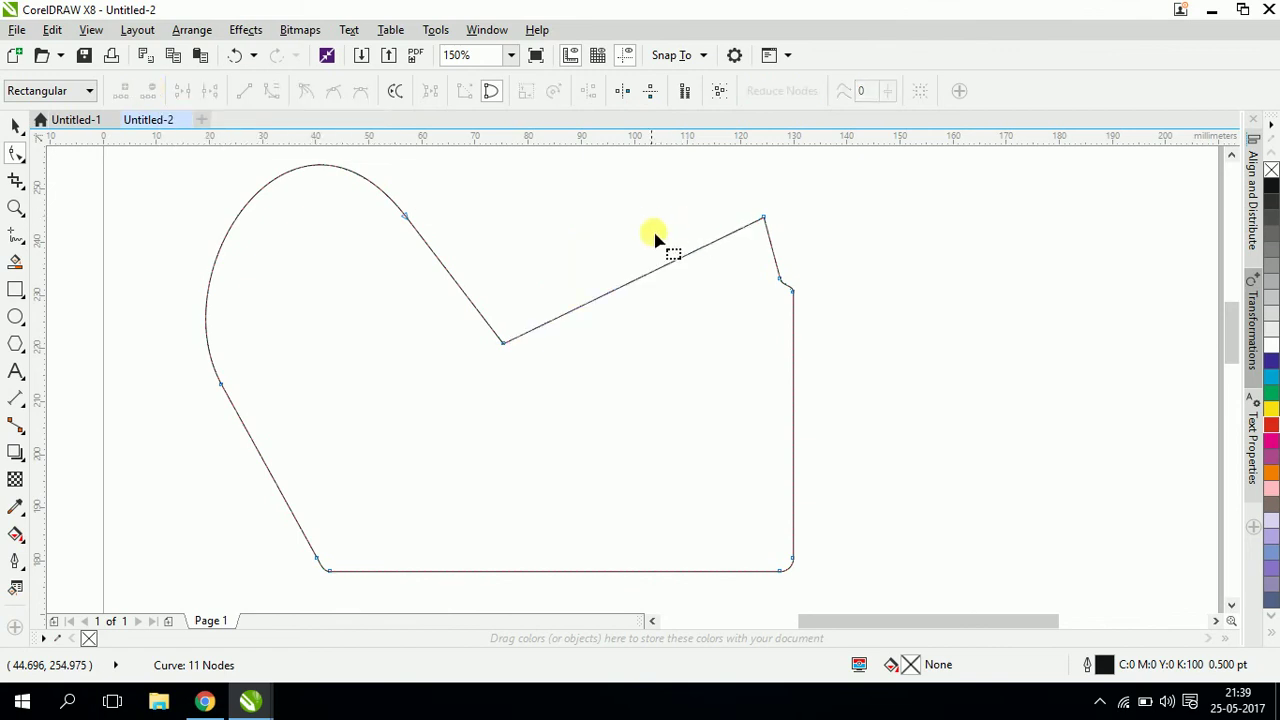
{"action": "left_click", "coordinate": [763, 220]}
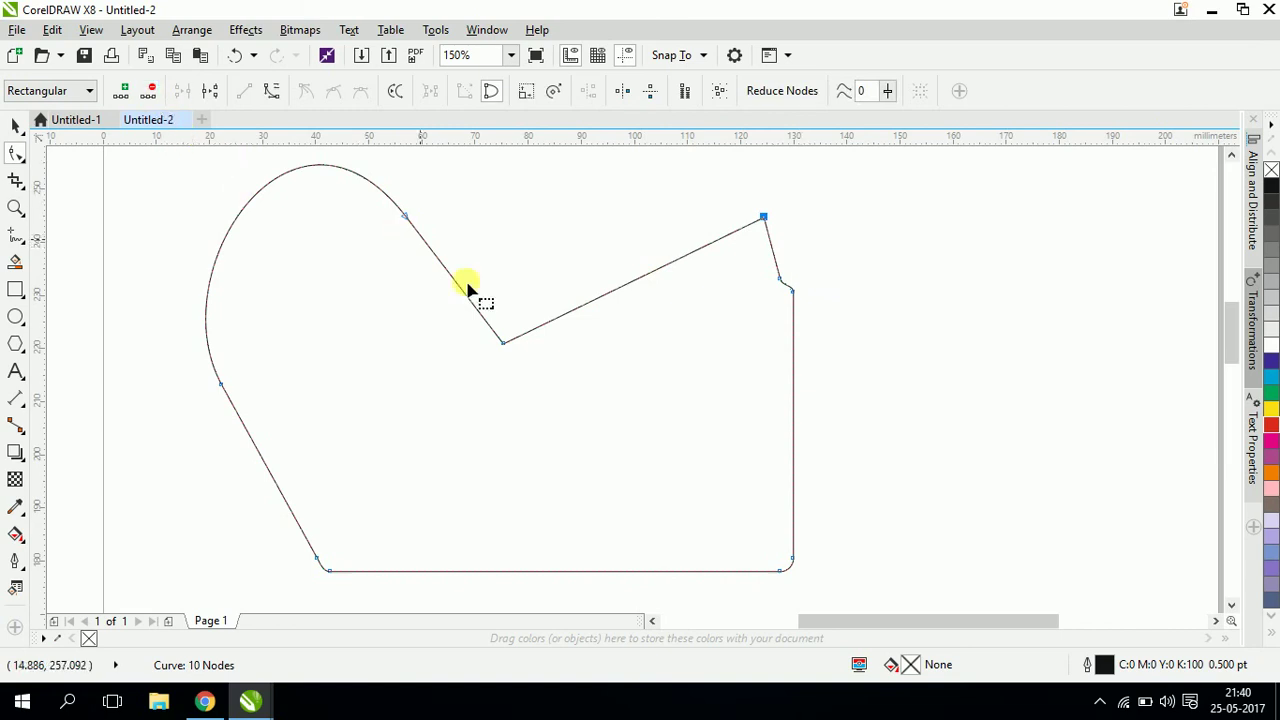
{"action": "key", "text": "Delete"}
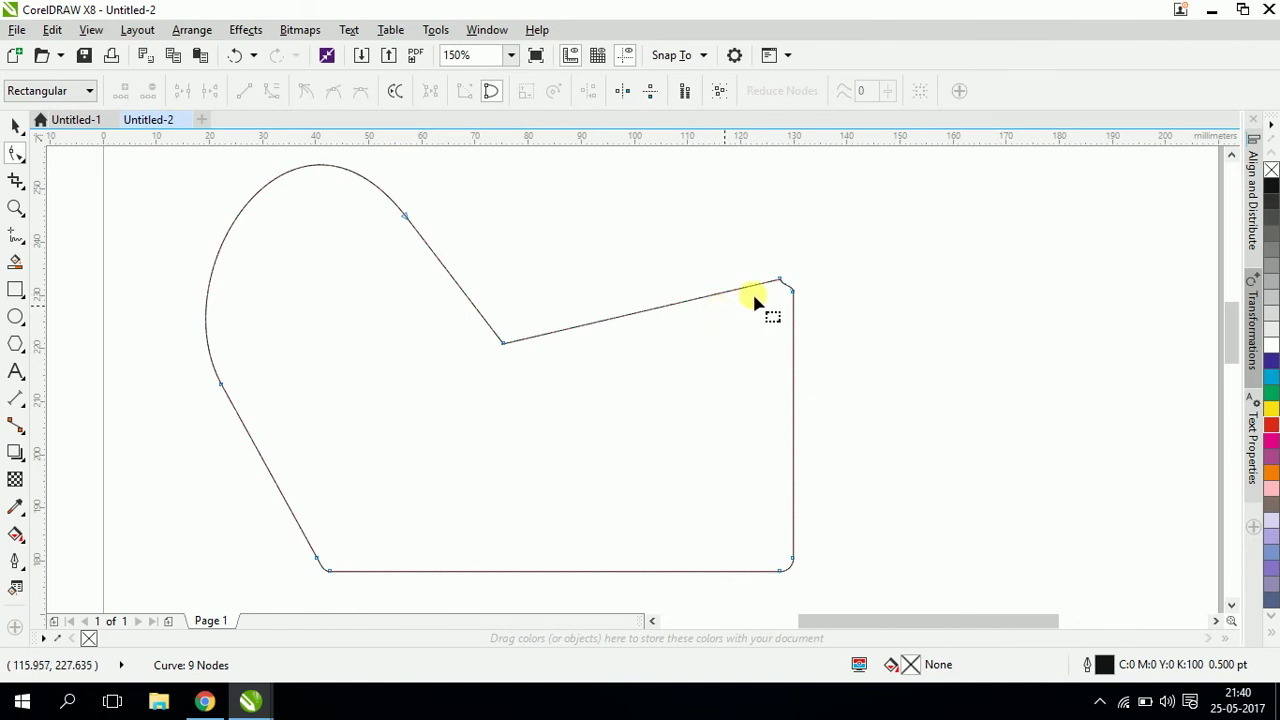
Break the curve at the upper-right corner's top node and move the split nodes about 4 mm inward
{"action": "left_click_drag", "start_coordinate": [760, 252], "coordinate": [783, 290]}
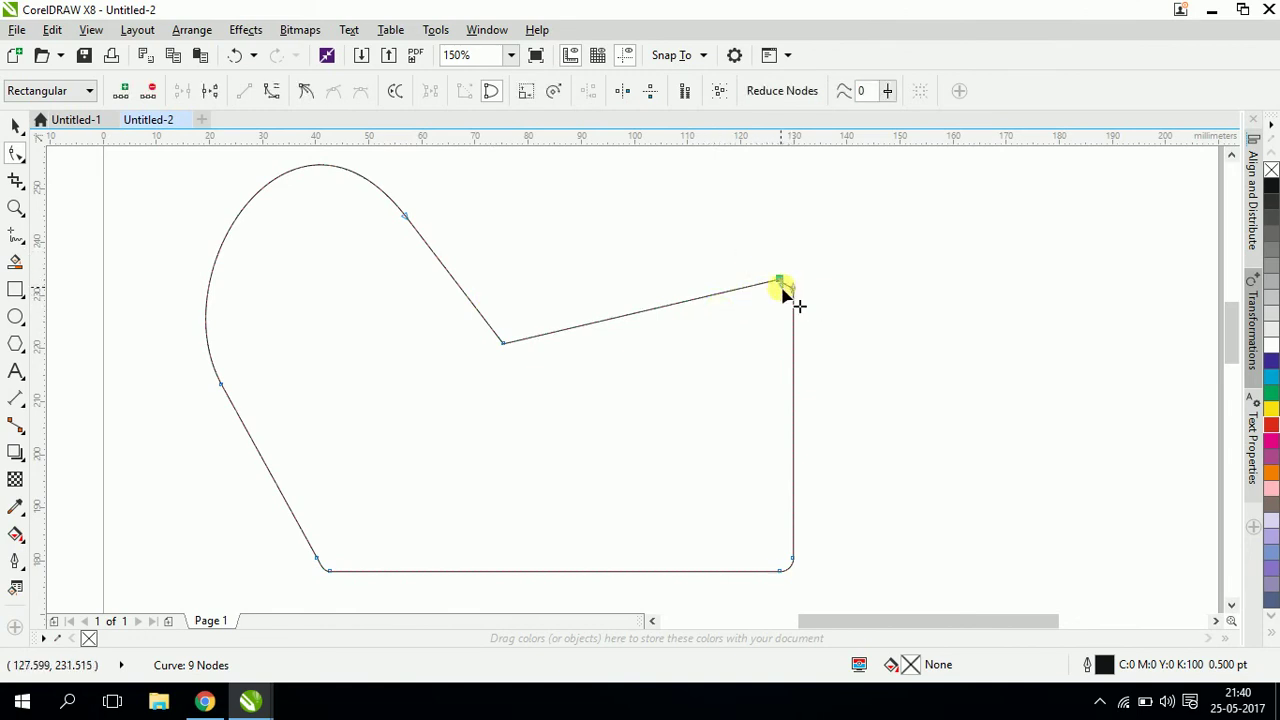
{"action": "left_click", "coordinate": [213, 92]}
{"action": "scroll", "coordinate": [775, 285], "scroll_direction": "up", "scroll_amount": 2}
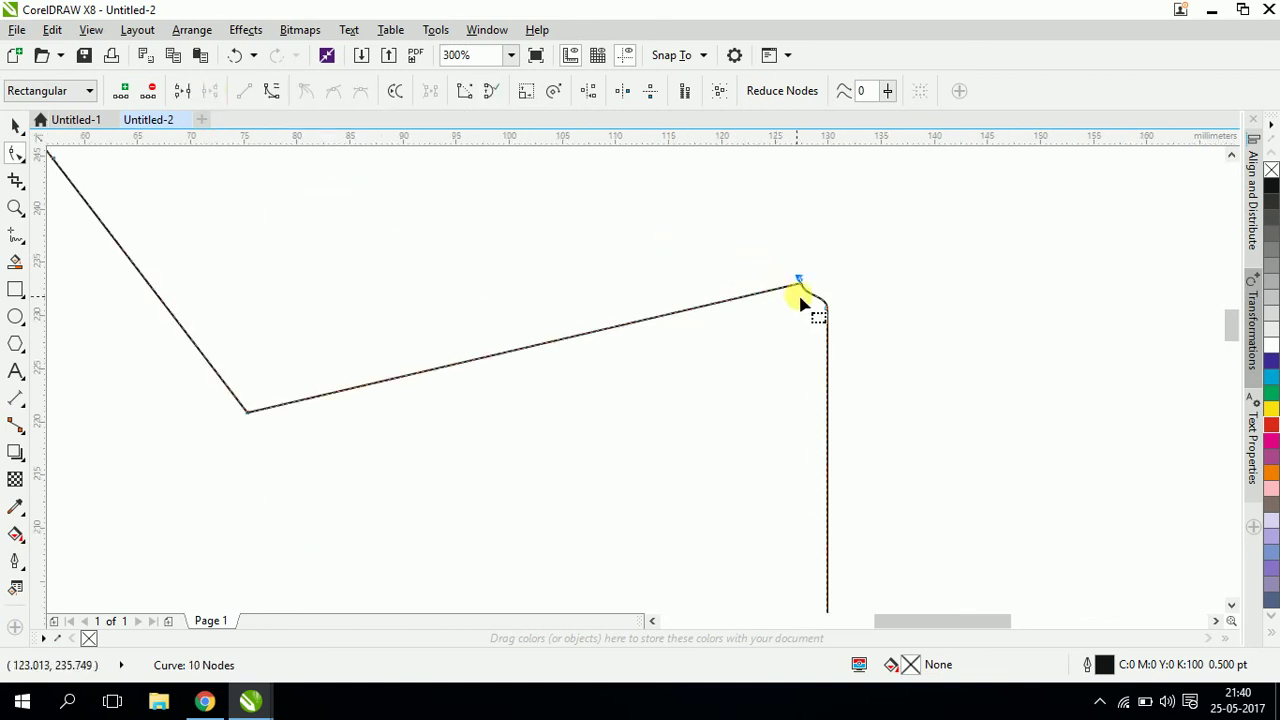
{"action": "scroll", "coordinate": [800, 300], "scroll_direction": "up", "scroll_amount": 4}
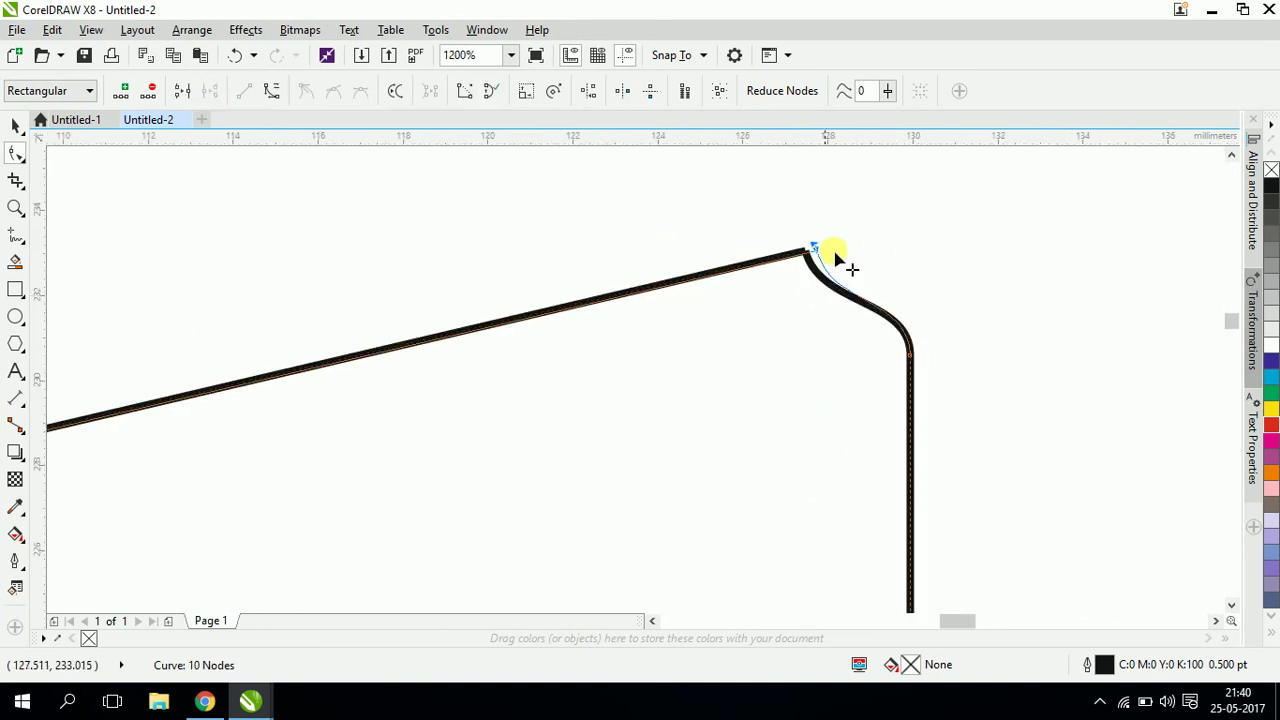
{"action": "left_click_drag", "start_coordinate": [836, 258], "coordinate": [641, 270]}
{"action": "scroll", "coordinate": [641, 270], "scroll_direction": "down", "scroll_amount": 2}
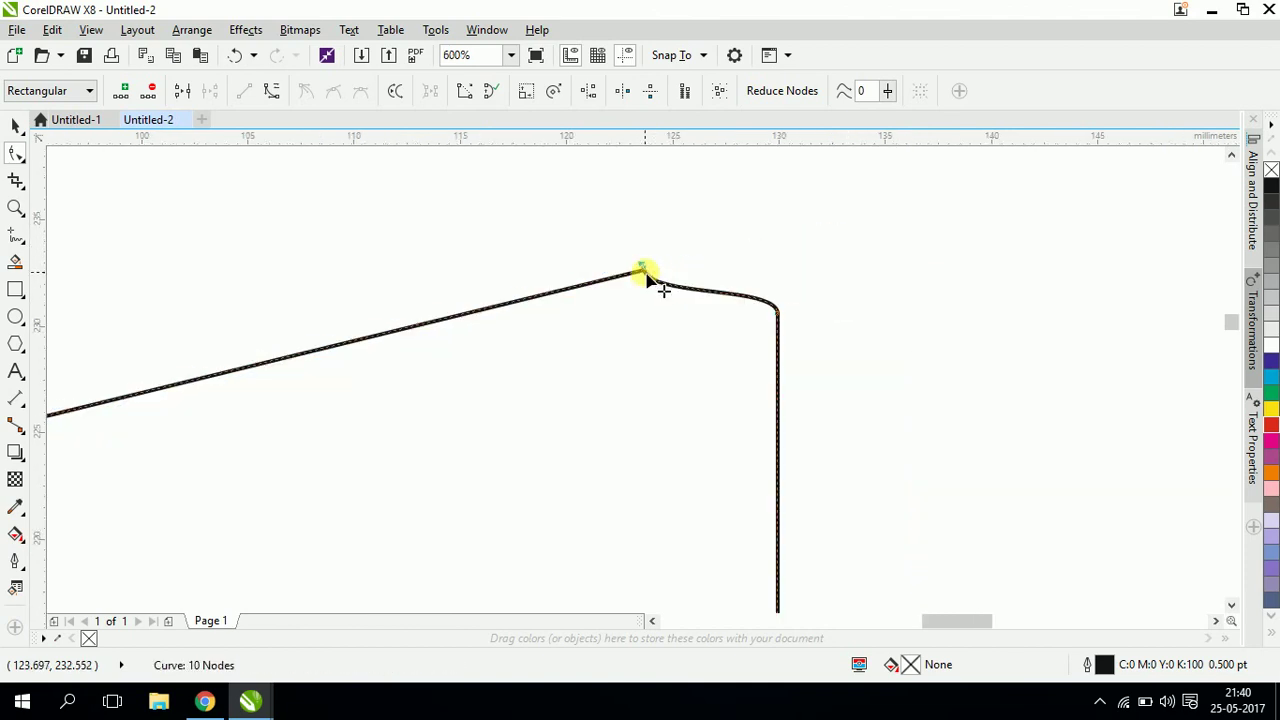
{"action": "scroll", "coordinate": [690, 180], "scroll_direction": "down", "scroll_amount": 2}
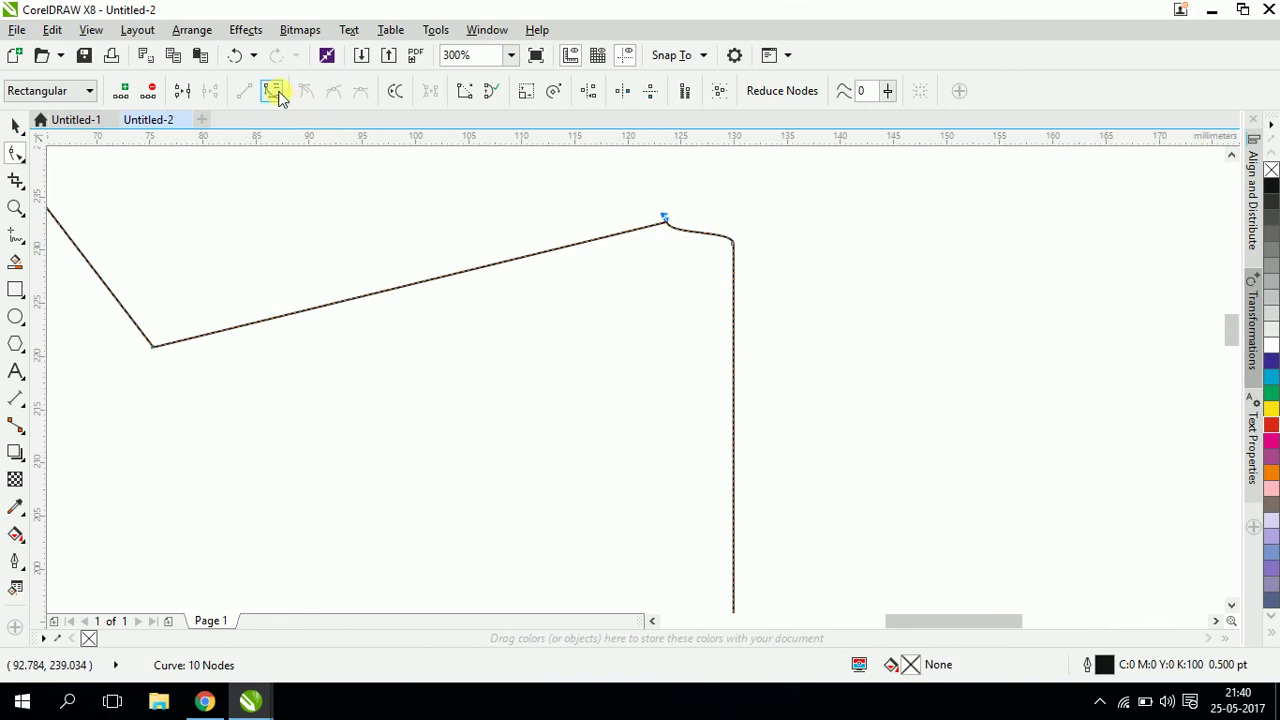
Convert the straight segment between the valley and the upper-right node to a curve and bend it into an S-shape with its handles
{"action": "left_click", "coordinate": [274, 91]}
{"action": "scroll", "coordinate": [734, 251], "scroll_direction": "down", "scroll_amount": 2}
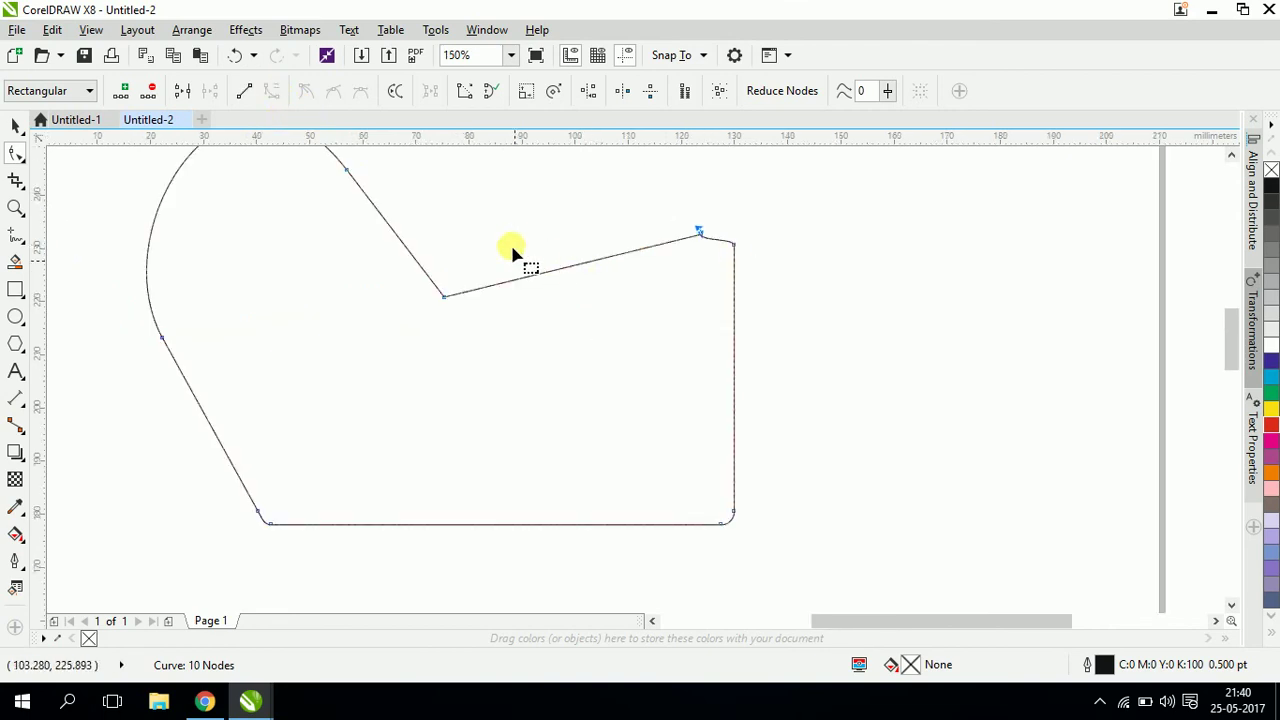
{"action": "left_click_drag", "start_coordinate": [512, 253], "coordinate": [380, 337]}
{"action": "left_click", "coordinate": [530, 283]}
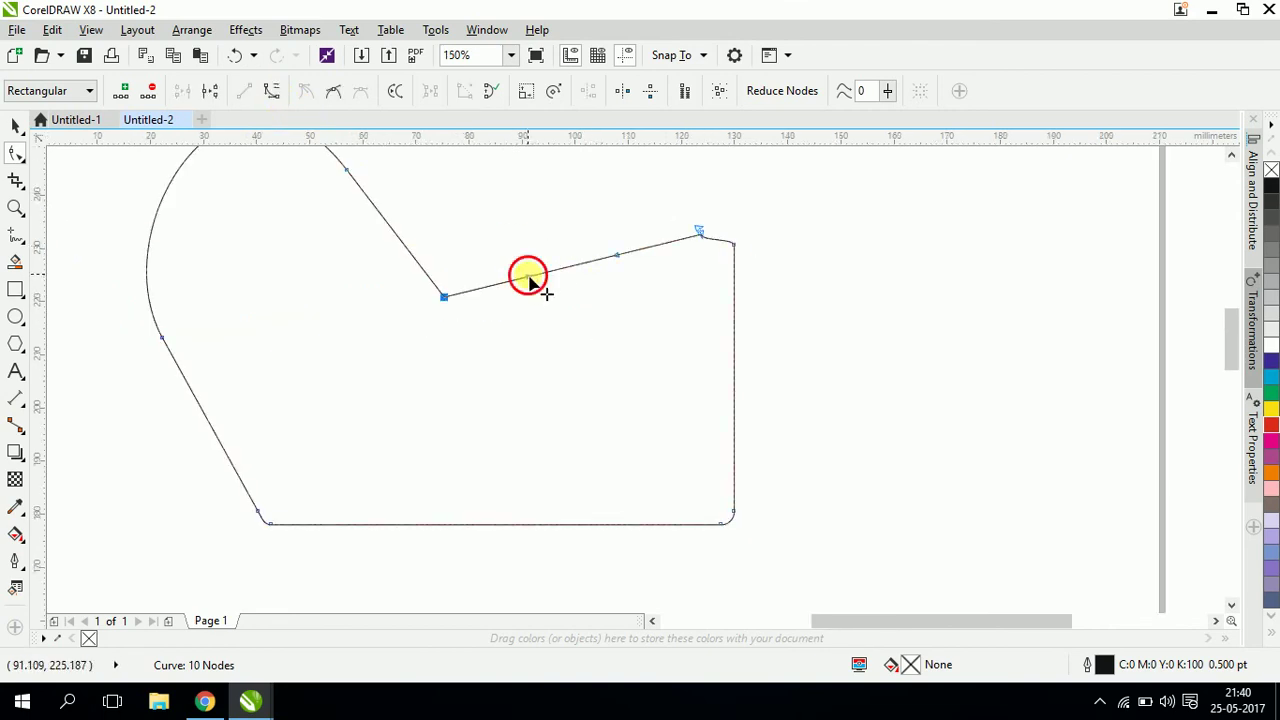
{"action": "left_click_drag", "start_coordinate": [530, 283], "coordinate": [572, 432]}
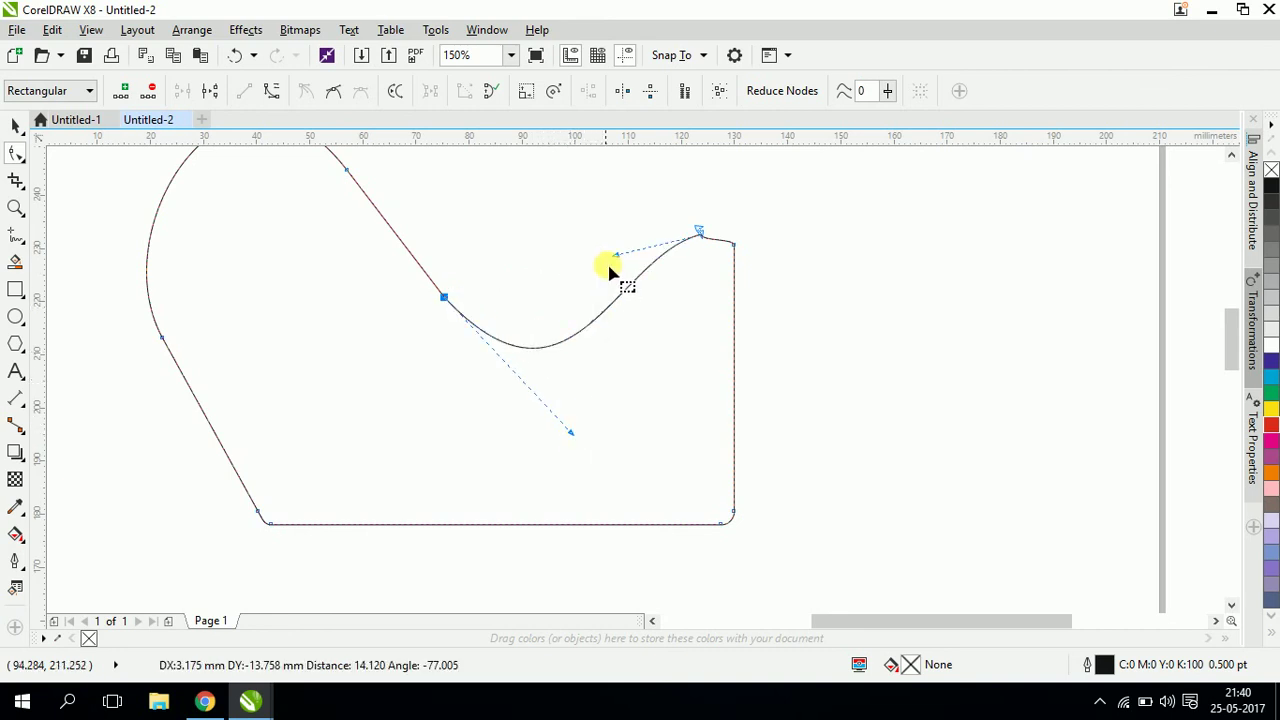
{"action": "left_click_drag", "start_coordinate": [616, 256], "coordinate": [600, 178]}
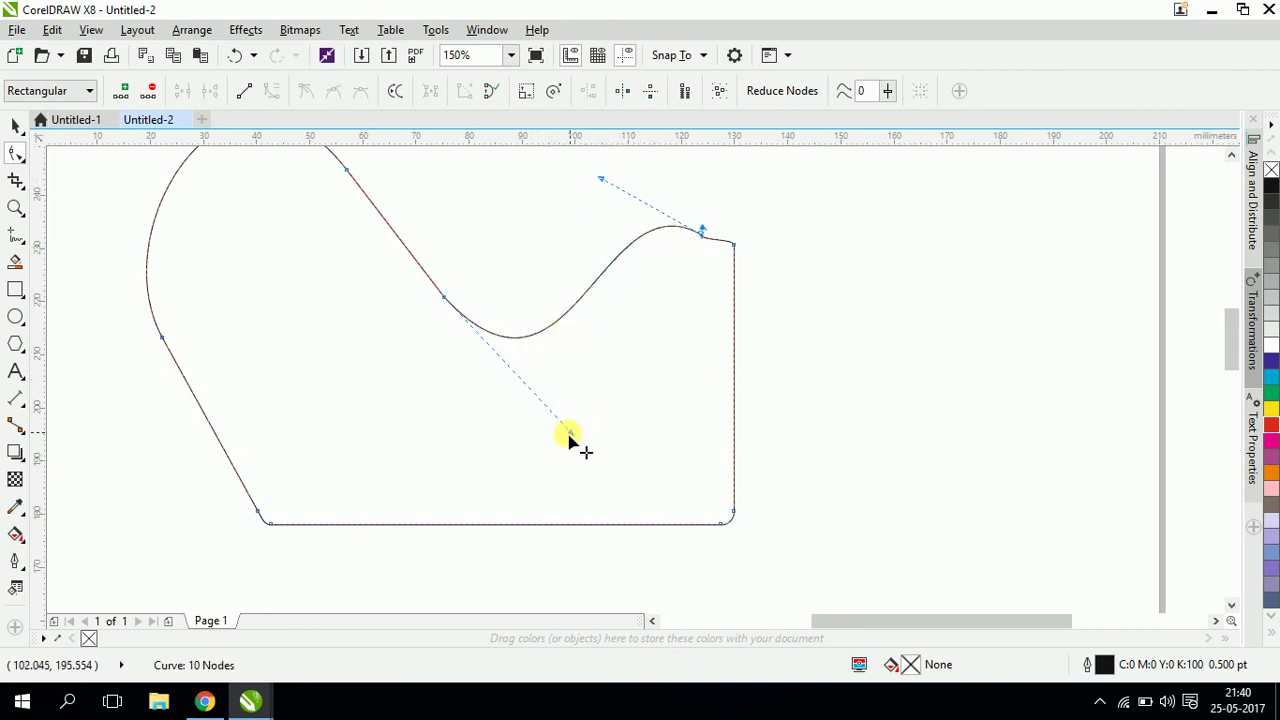
{"action": "left_click_drag", "start_coordinate": [569, 433], "coordinate": [608, 500]}
Move the node at the right end of the large arc further right and delete the node at the start of the valley
{"action": "scroll", "coordinate": [557, 437], "scroll_direction": "down", "scroll_amount": 2}
{"action": "scroll", "coordinate": [486, 334], "scroll_direction": "up", "scroll_amount": 2}
{"action": "left_click", "coordinate": [470, 328]}
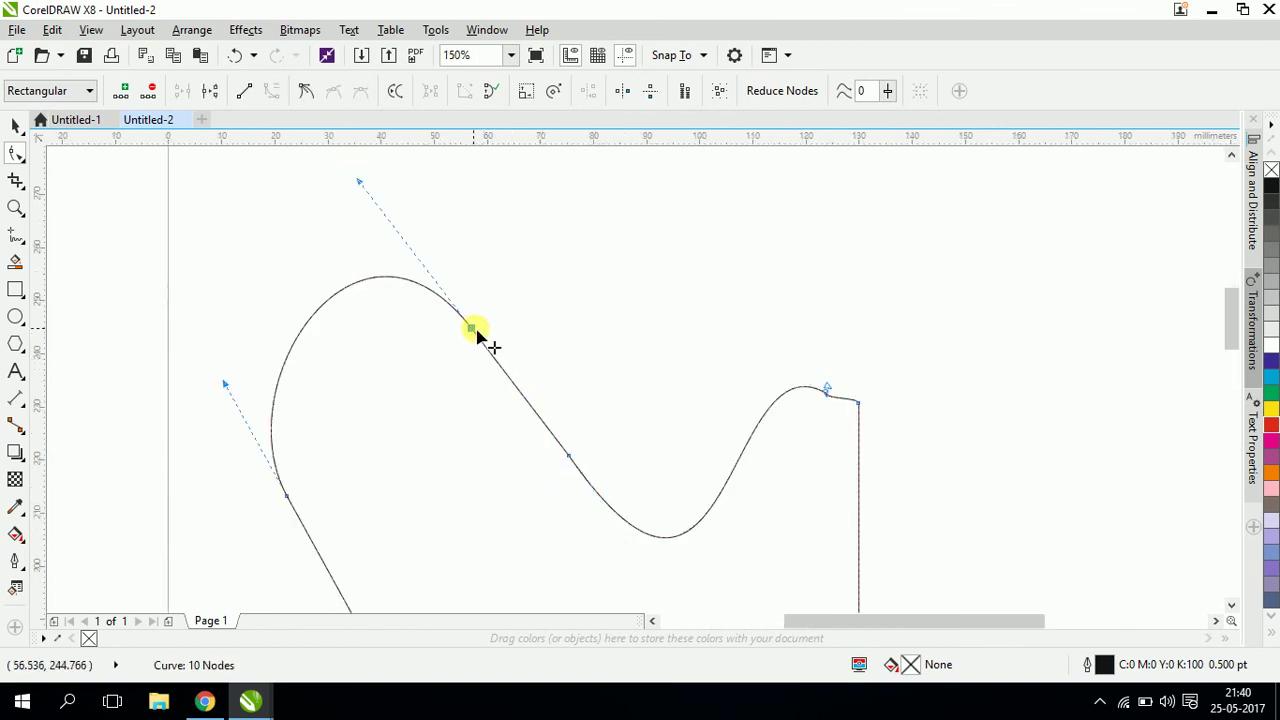
{"action": "mouse_move", "coordinate": [470, 328]}
{"action": "left_mouse_down"}
{"action": "mouse_move", "coordinate": [557, 277]}
{"action": "mouse_move", "coordinate": [611, 334]}
{"action": "mouse_move", "coordinate": [474, 334]}
{"action": "left_mouse_up"}
{"action": "scroll", "coordinate": [540, 334], "scroll_direction": "down", "scroll_amount": 2}
{"action": "mouse_move", "coordinate": [470, 349]}
{"action": "left_mouse_down"}
{"action": "mouse_move", "coordinate": [540, 410]}
{"action": "mouse_move", "coordinate": [537, 397]}
{"action": "left_mouse_up"}
{"action": "key", "text": "Delete"}
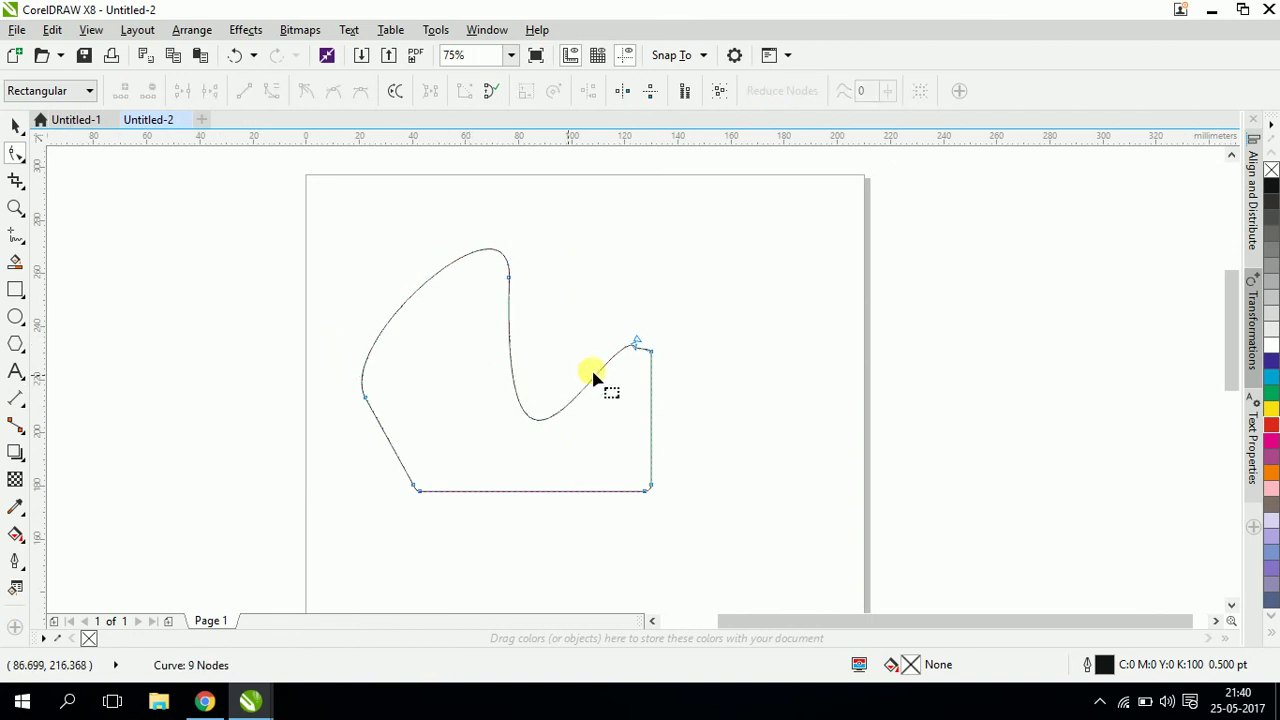
Delete the remaining peak, valley and split nodes so one arc spans from the left node to the upper-right corner
{"action": "scroll", "coordinate": [624, 360], "scroll_direction": "up", "scroll_amount": 2}
{"action": "left_click", "coordinate": [620, 350]}
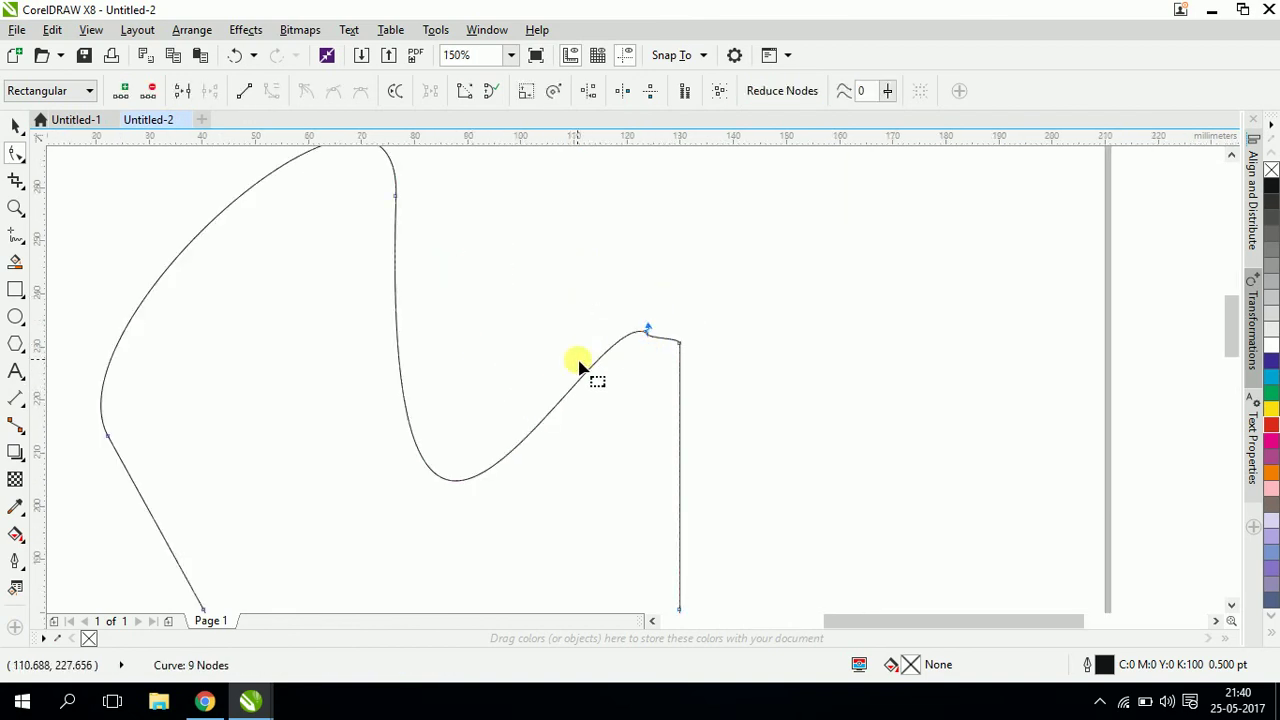
{"action": "key", "text": "Delete"}
{"action": "left_click_drag", "start_coordinate": [452, 180], "coordinate": [267, 249]}
{"action": "left_click_drag", "start_coordinate": [397, 199], "coordinate": [686, 389]}
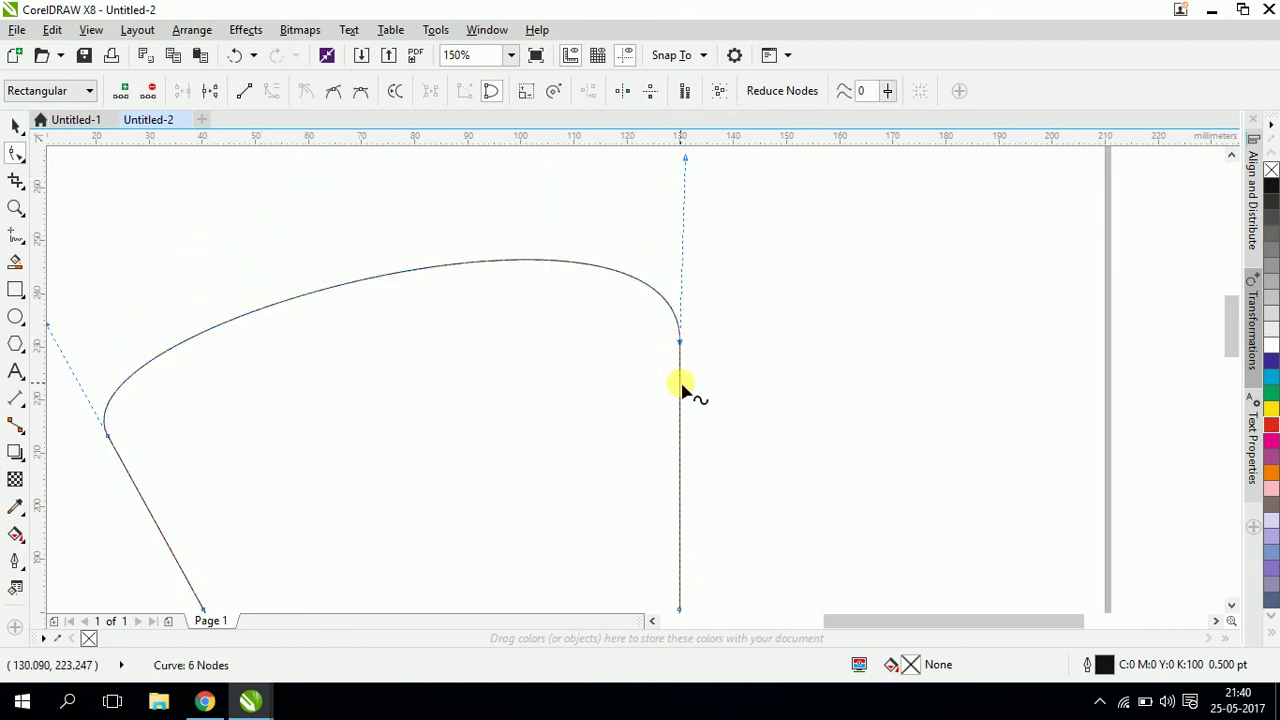
Reshape the top arc by pulling the upper-right node's handle up and inward and lengthening the left node's handle upward
{"action": "scroll", "coordinate": [500, 293], "scroll_direction": "down", "scroll_amount": 3}
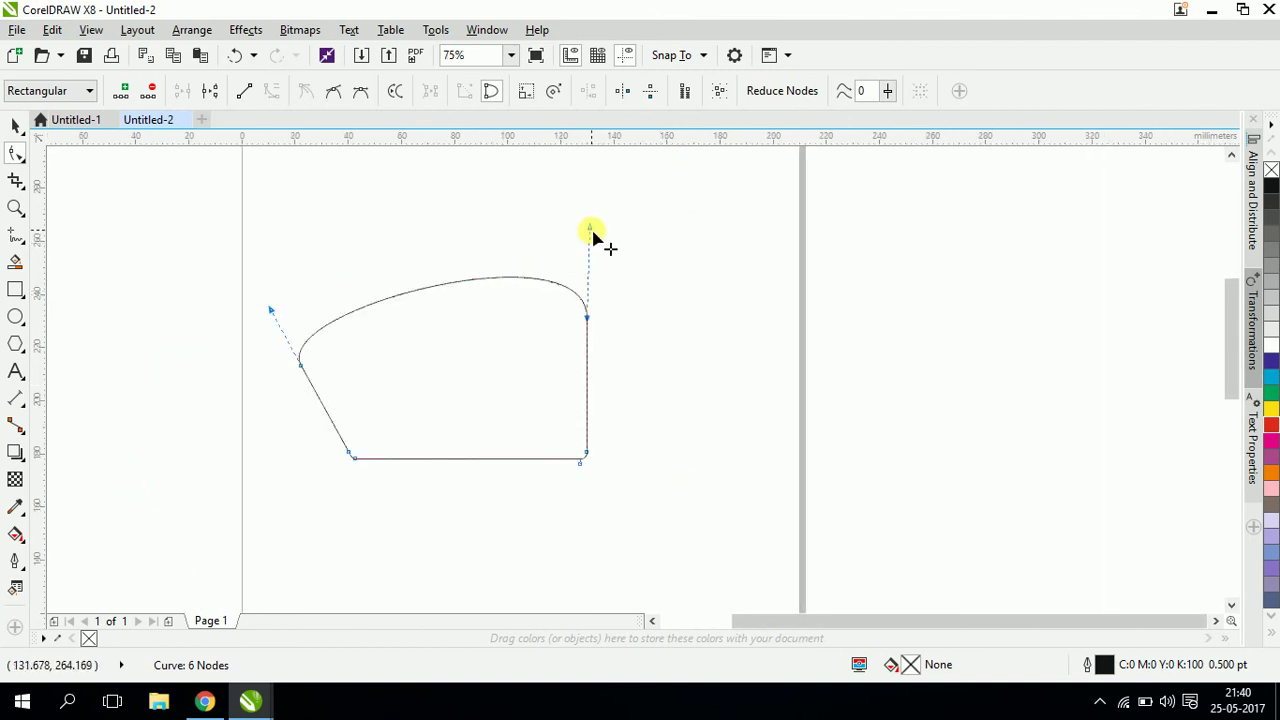
{"action": "left_click_drag", "start_coordinate": [591, 232], "coordinate": [512, 190]}
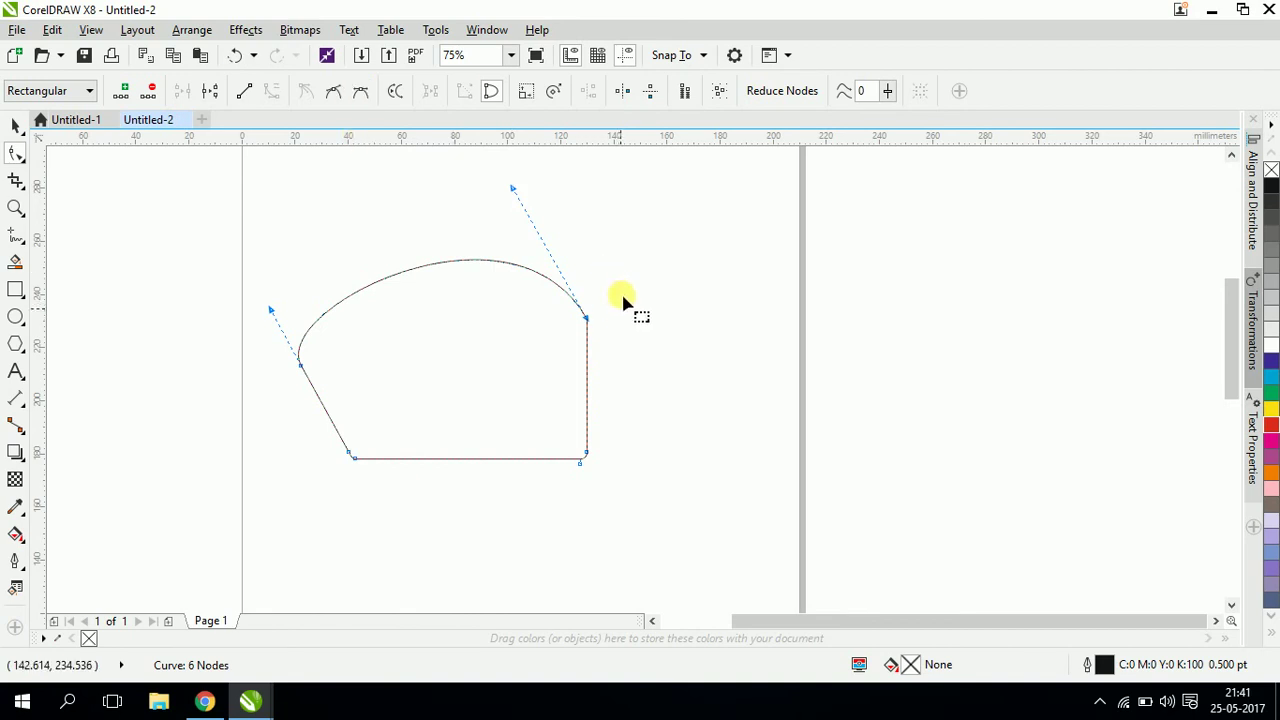
{"action": "left_click_drag", "start_coordinate": [597, 429], "coordinate": [522, 498]}
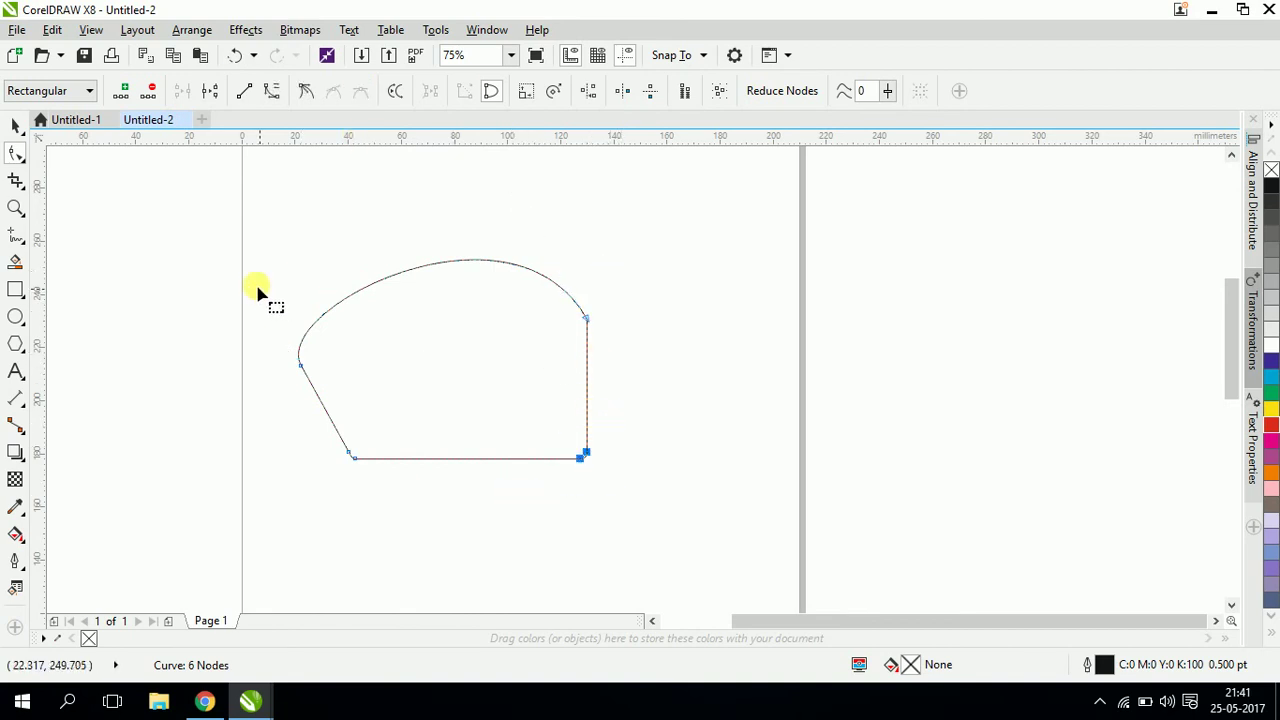
{"action": "left_click_drag", "start_coordinate": [257, 286], "coordinate": [346, 395]}
{"action": "left_click_drag", "start_coordinate": [314, 312], "coordinate": [261, 137]}
Convert the slanted left edge to a curve and bend it with its handles so it dips below the lower-left corner
{"action": "left_click", "coordinate": [268, 90]}
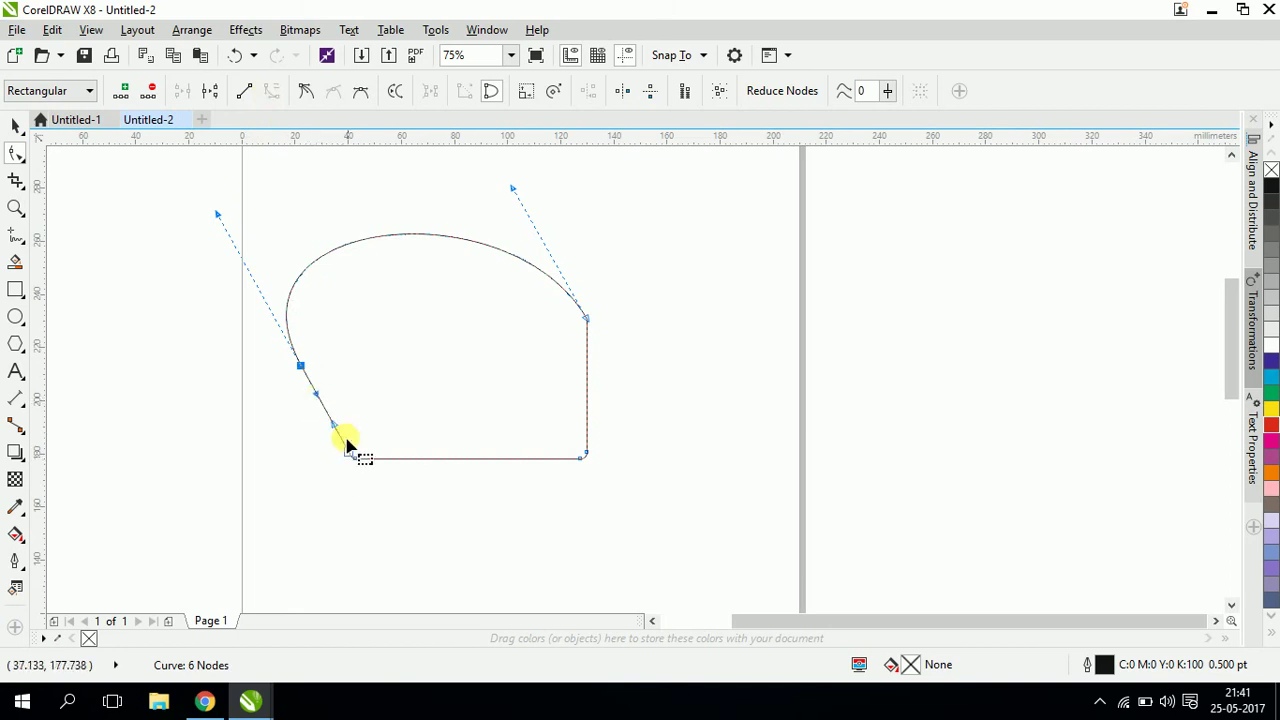
{"action": "left_click_drag", "start_coordinate": [340, 452], "coordinate": [308, 507]}
{"action": "left_click", "coordinate": [314, 423]}
{"action": "left_click_drag", "start_coordinate": [331, 383], "coordinate": [344, 410]}
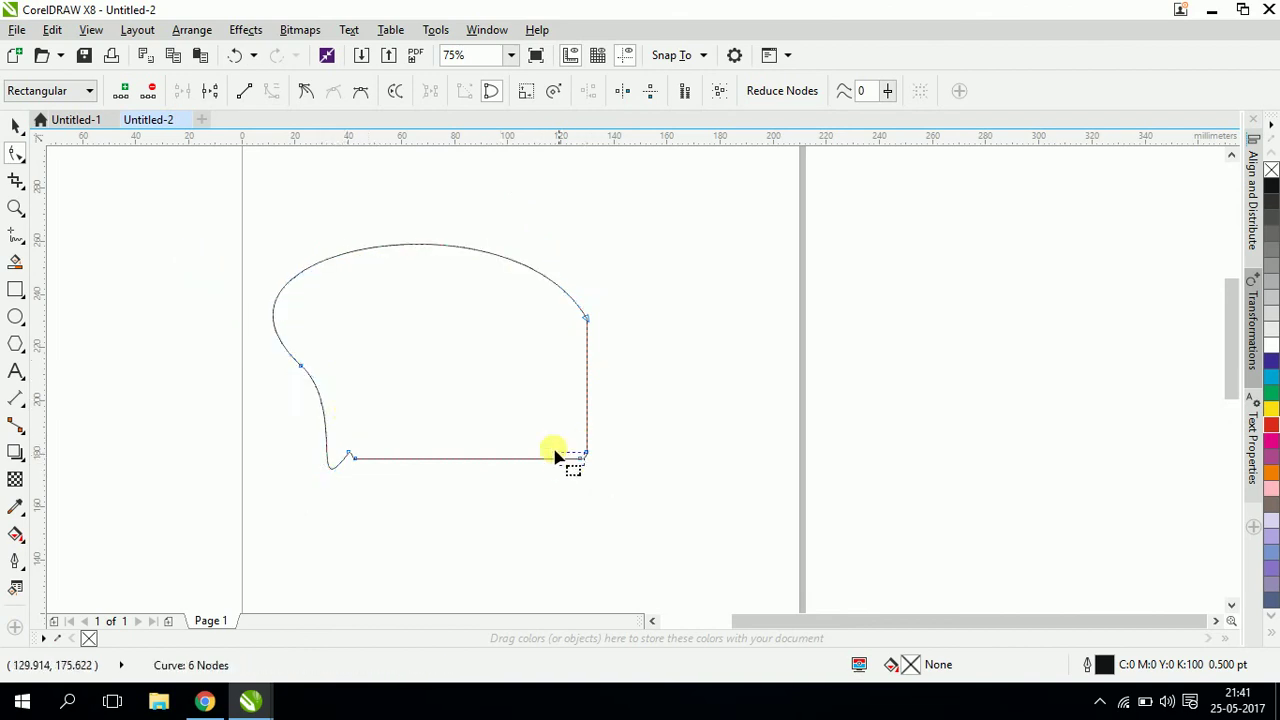
Delete the two nodes at the lower-left corner of the curve, and remove the whole shape from the page
{"action": "left_click_drag", "start_coordinate": [557, 451], "coordinate": [592, 477]}
{"action": "left_click_drag", "start_coordinate": [417, 497], "coordinate": [291, 434]}
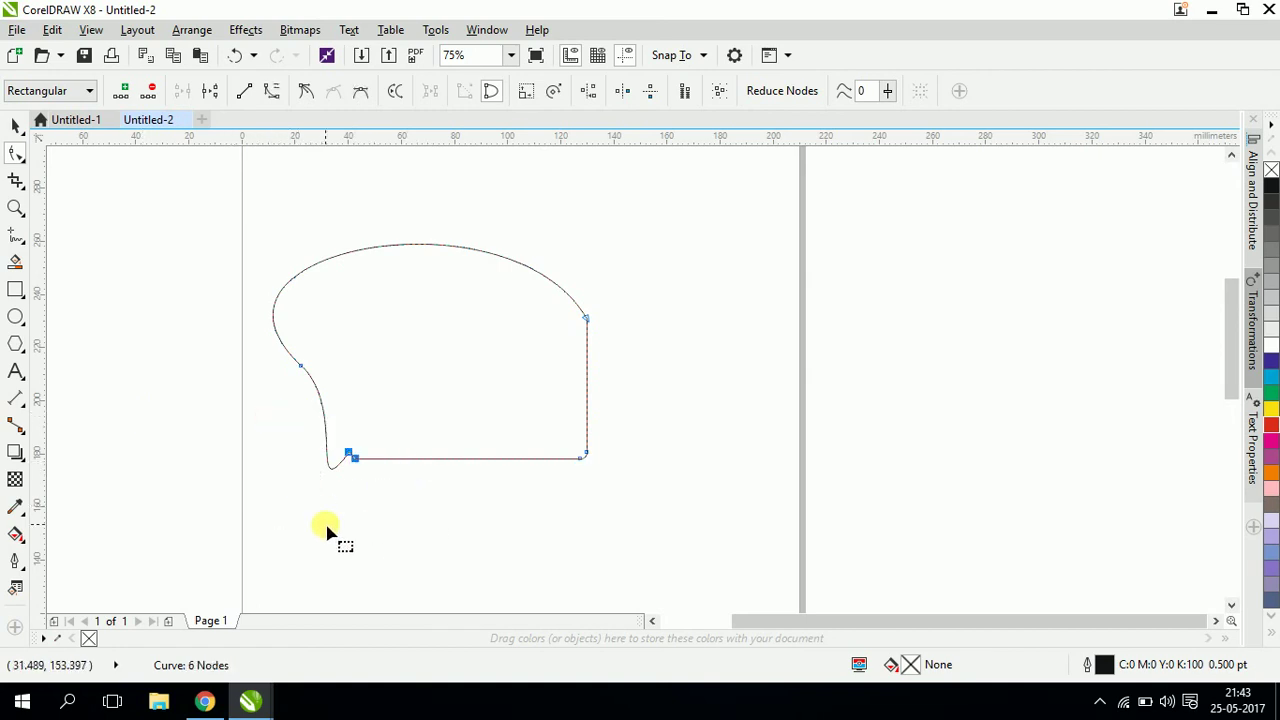
{"action": "key", "text": "Delete"}
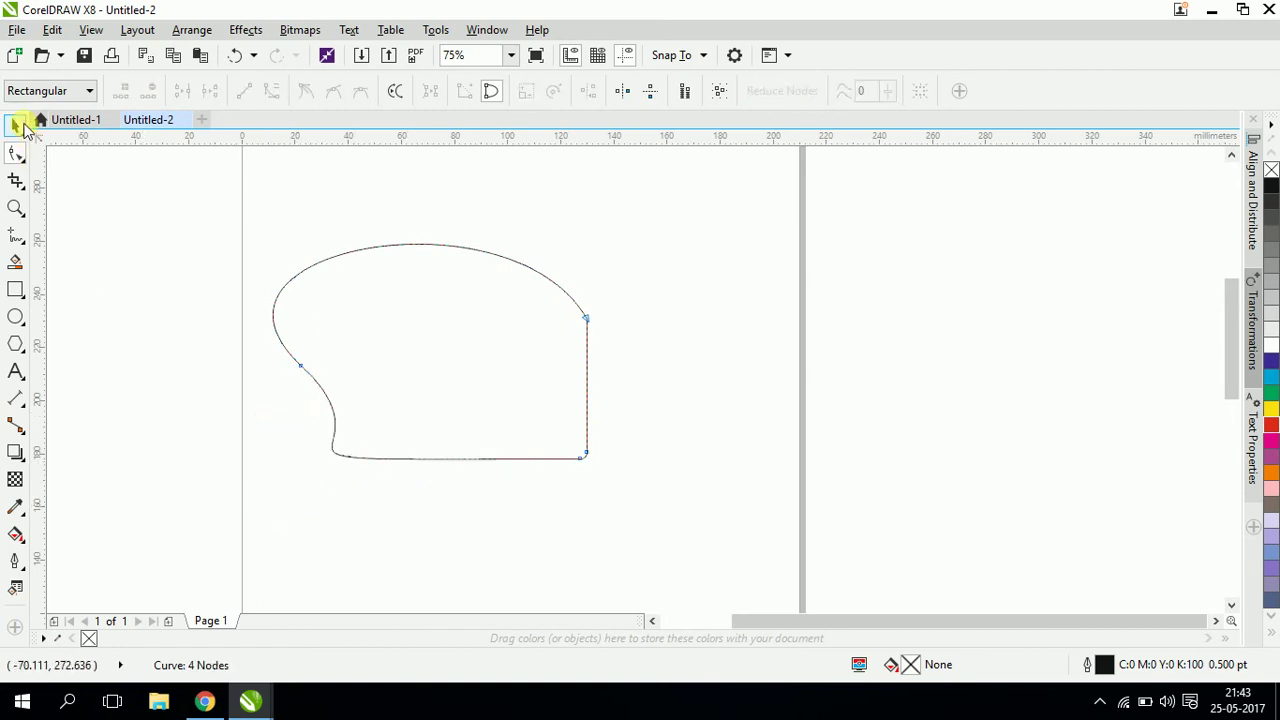
{"action": "left_click", "coordinate": [18, 125]}
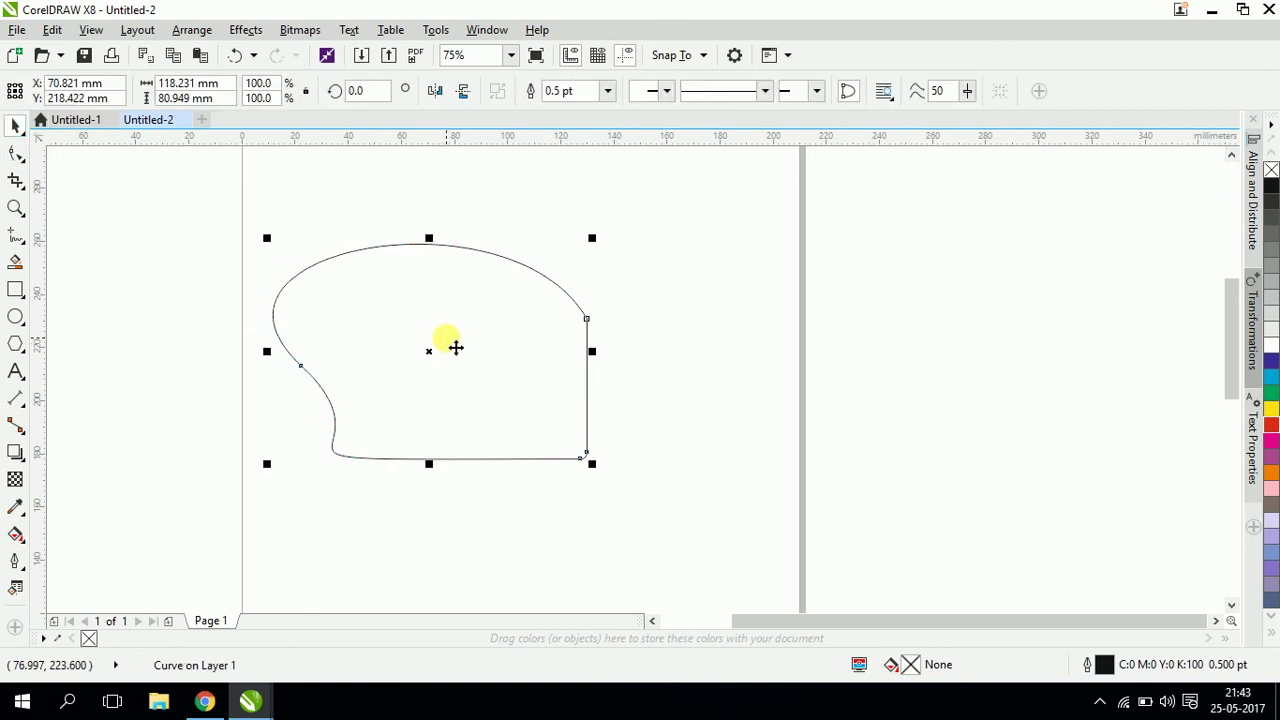
{"action": "key", "text": "Delete"}
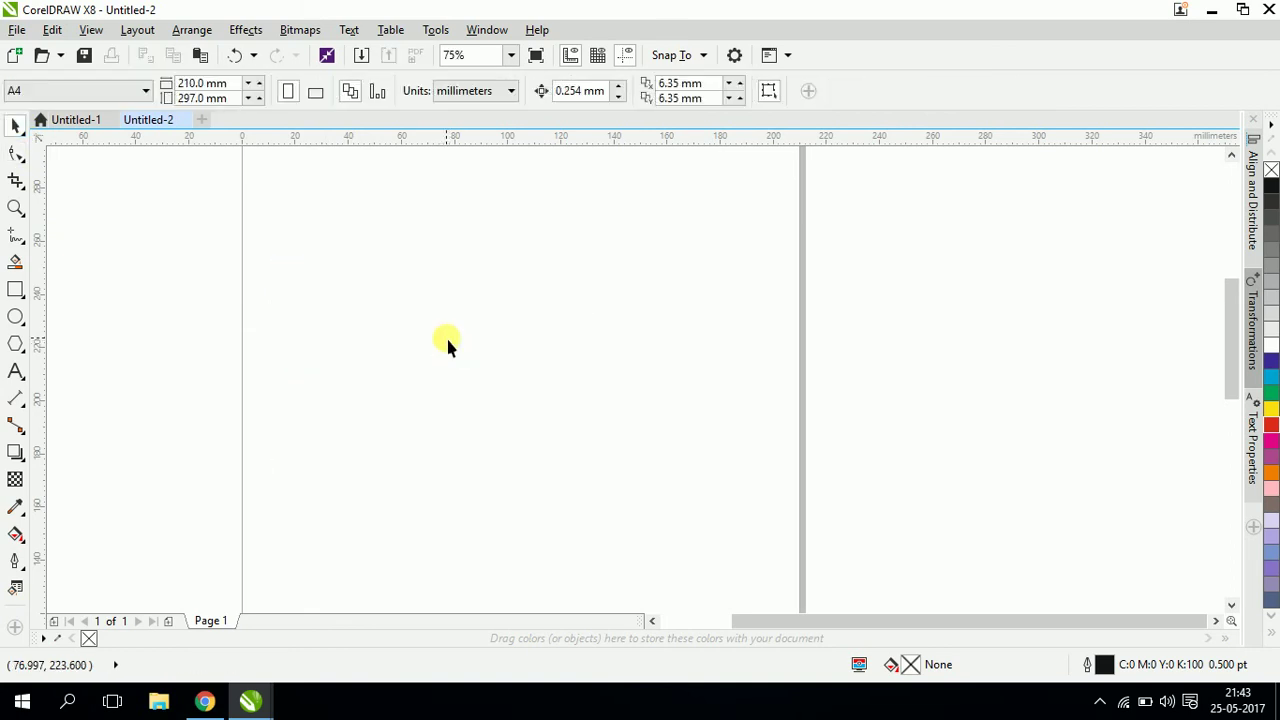
Draw a paragraph text frame about 122 by 54 mm on the page and fill it with placeholder text
{"action": "left_click", "coordinate": [15, 372]}
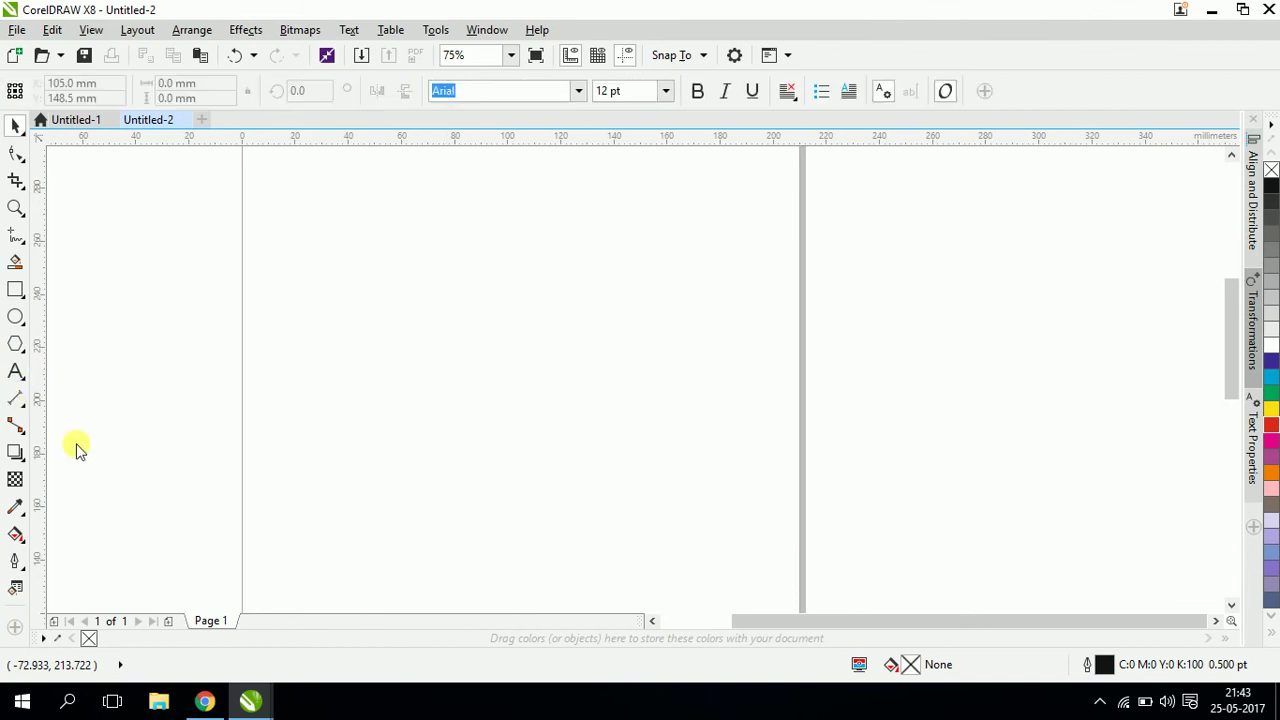
{"action": "left_click", "coordinate": [384, 338]}
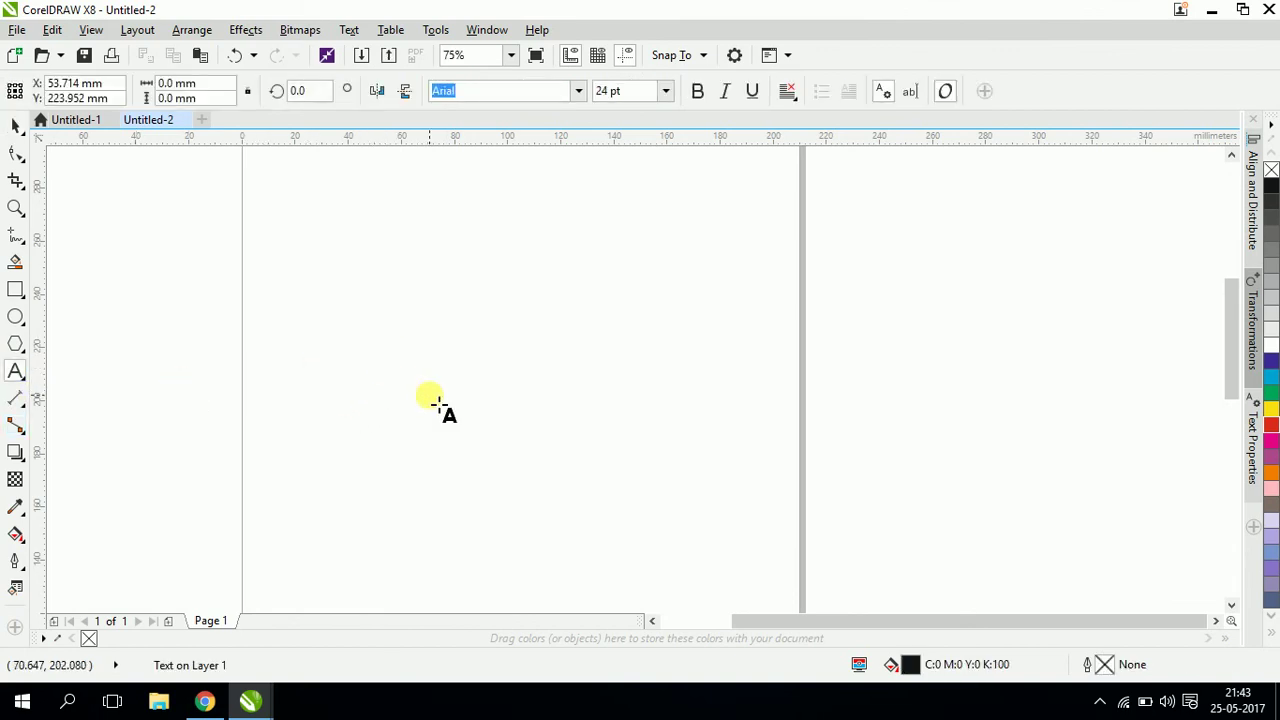
{"action": "left_click_drag", "start_coordinate": [310, 269], "coordinate": [635, 412]}
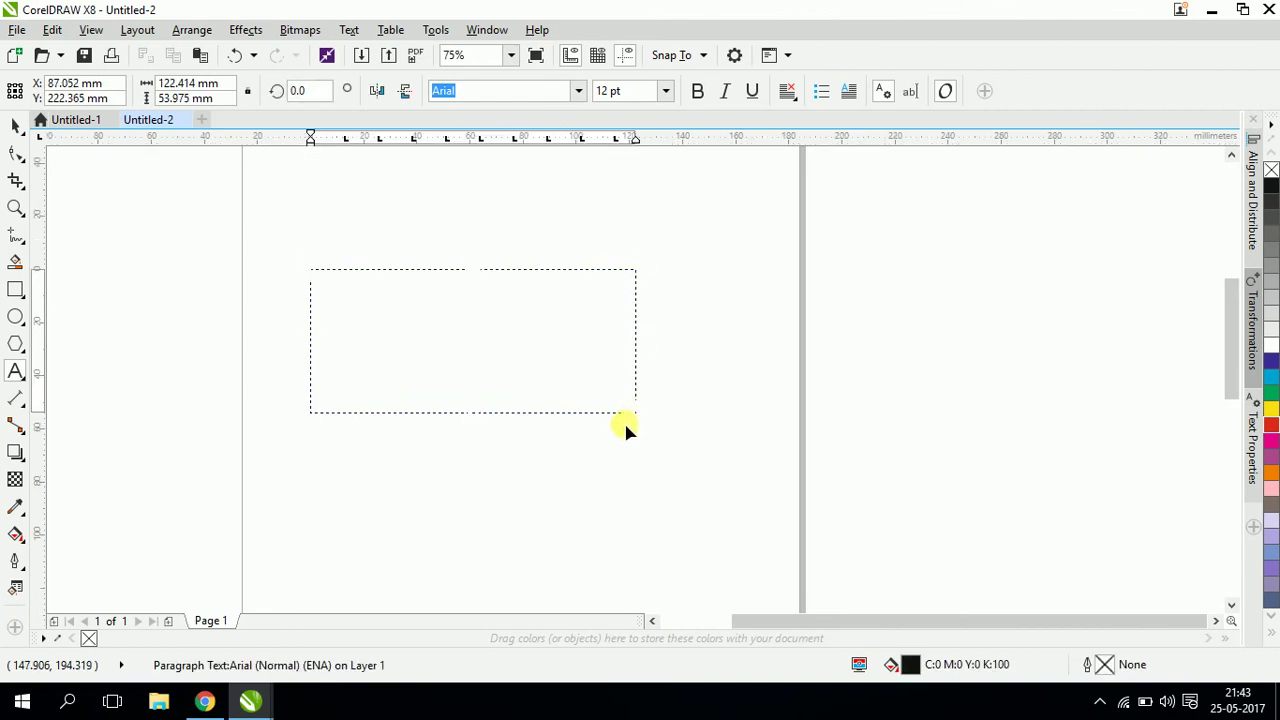
{"action": "left_click", "coordinate": [17, 125]}
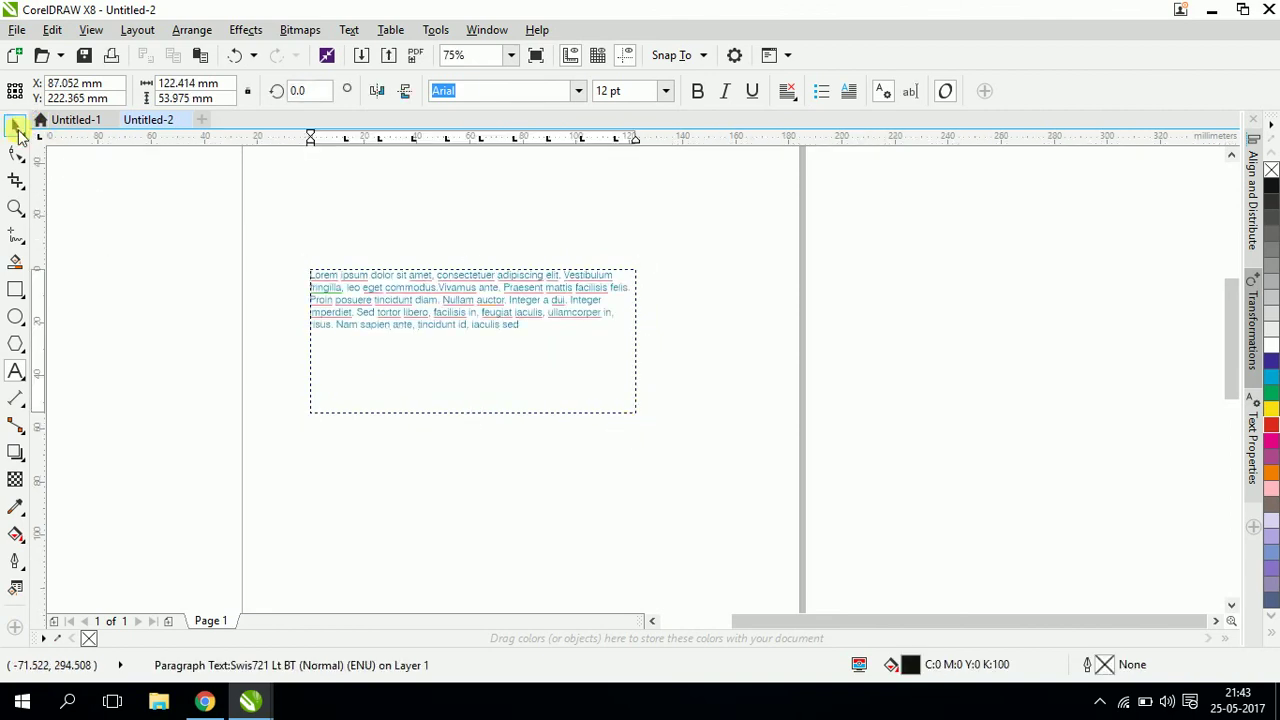
Convert the paragraph text to artistic text and select the resulting text block
{"action": "scroll", "coordinate": [440, 350], "scroll_direction": "up", "scroll_amount": 2}
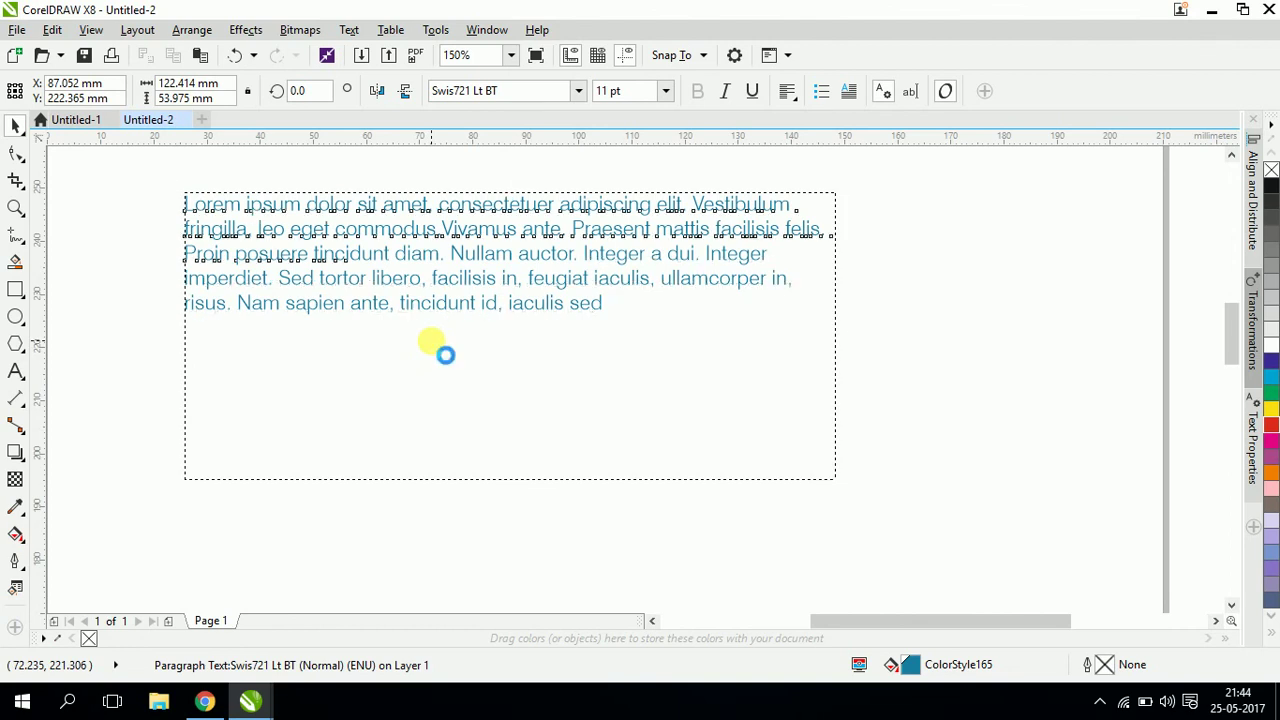
{"action": "scroll", "coordinate": [457, 306], "scroll_direction": "down", "scroll_amount": 2}
{"action": "scroll", "coordinate": [357, 322], "scroll_direction": "up", "scroll_amount": 2}
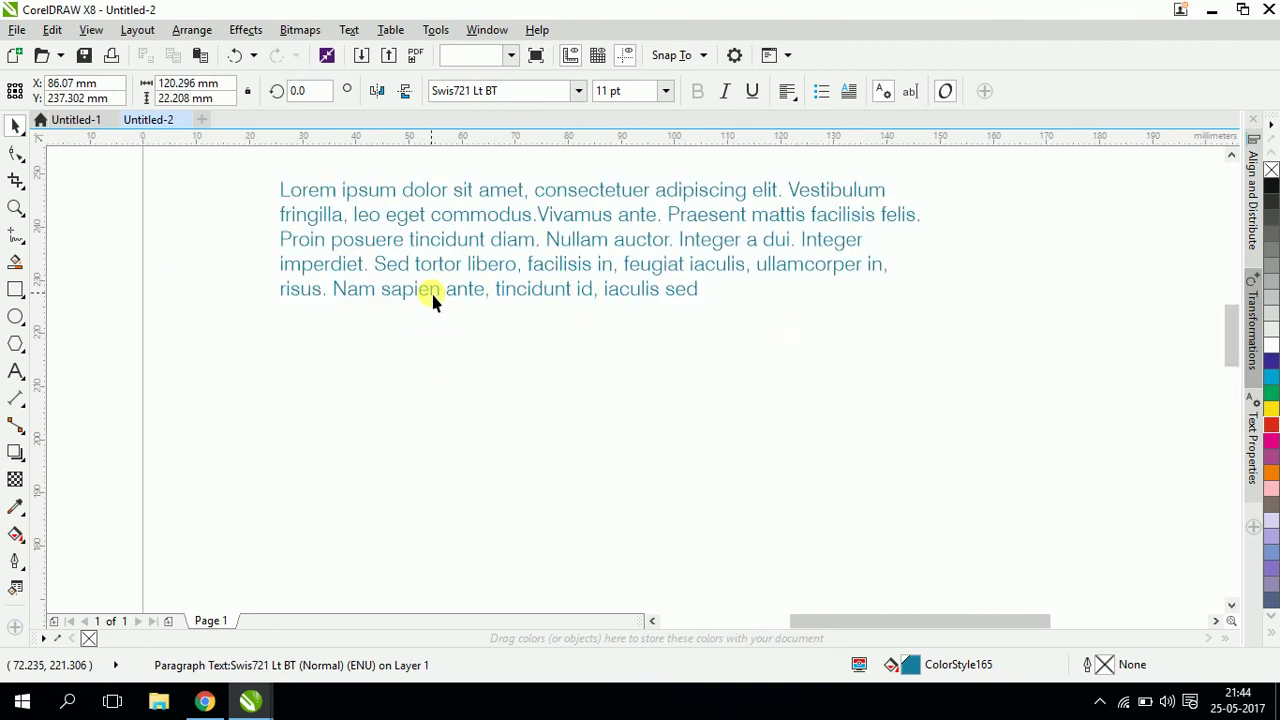
{"action": "key", "text": "Escape"}
{"action": "left_click", "coordinate": [437, 278]}
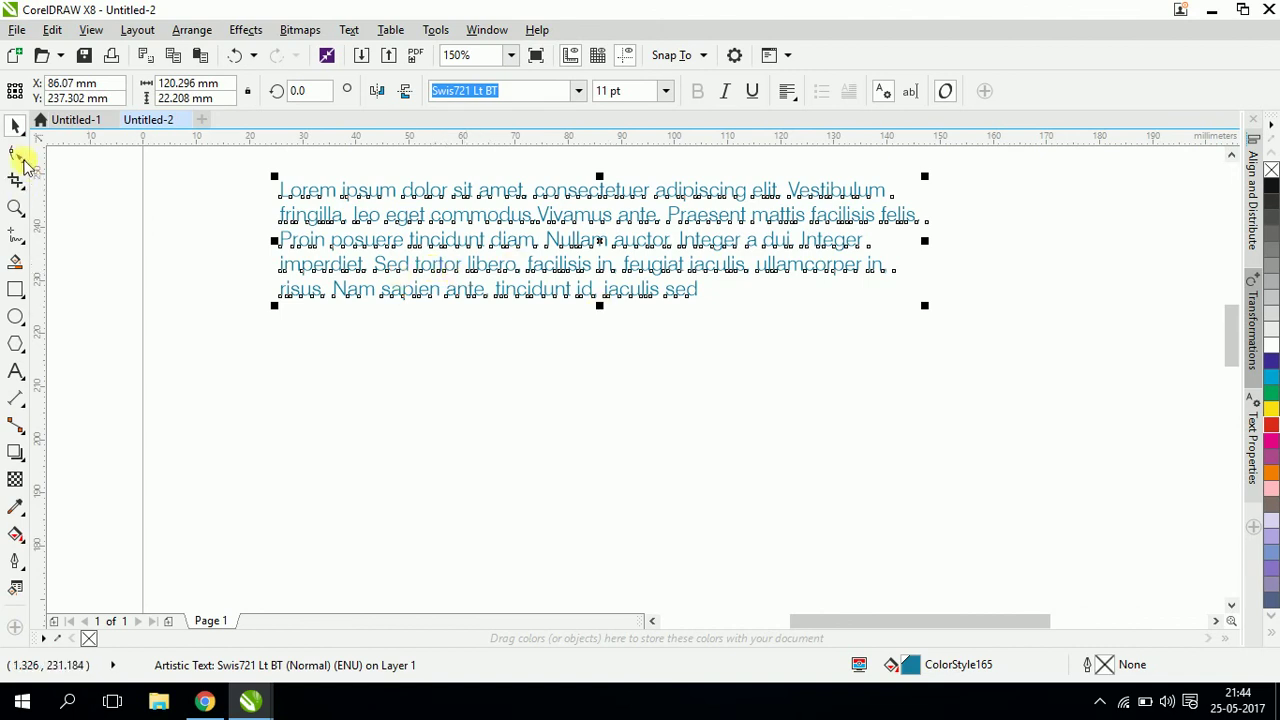
Widen the text block's line spacing strongly with the Shape tool, and reduce it to a moderate spacing
{"action": "left_click", "coordinate": [17, 158]}
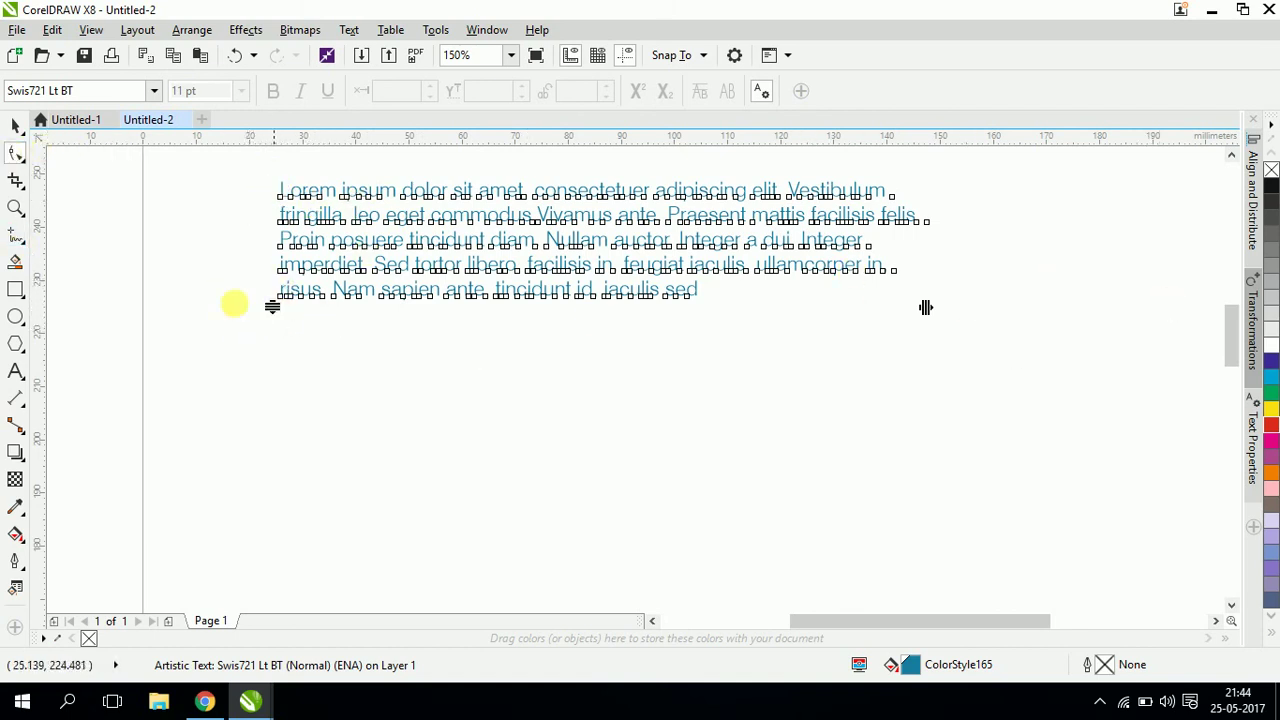
{"action": "left_click", "coordinate": [272, 307]}
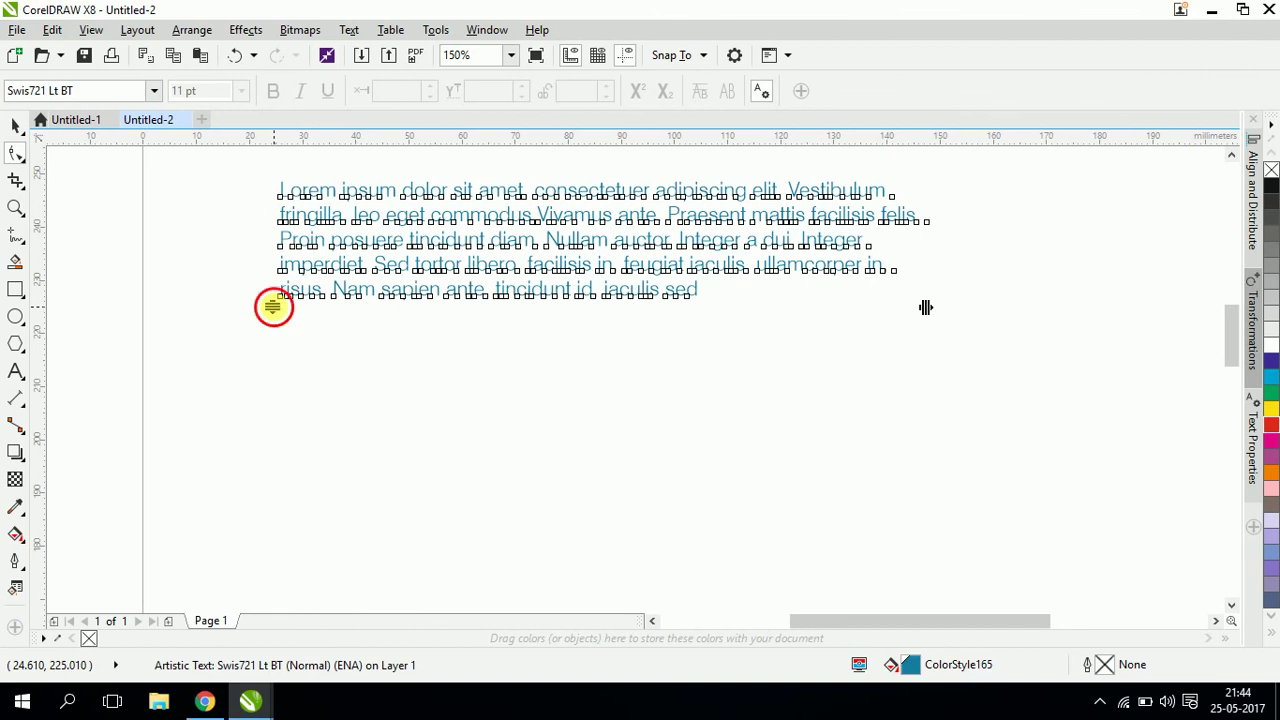
{"action": "left_click_drag", "start_coordinate": [283, 332], "coordinate": [274, 491]}
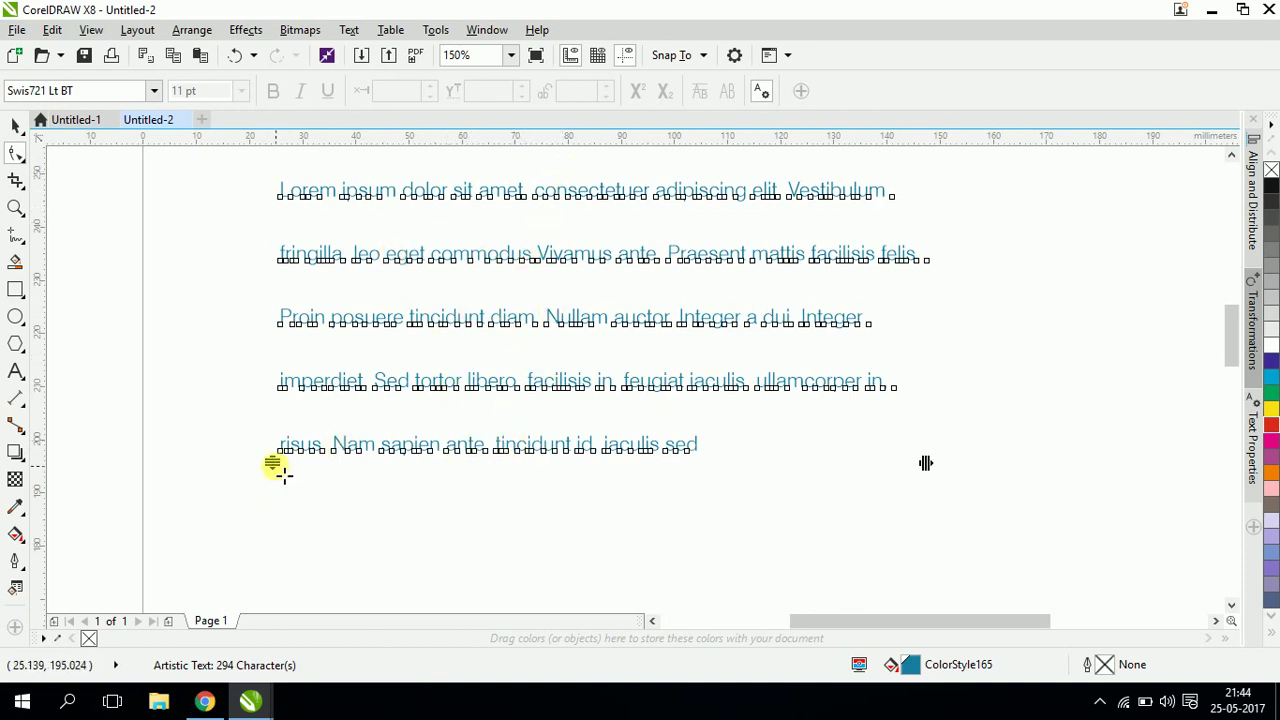
{"action": "key", "text": "F8"}
{"action": "left_click_drag", "start_coordinate": [286, 365], "coordinate": [331, 391]}
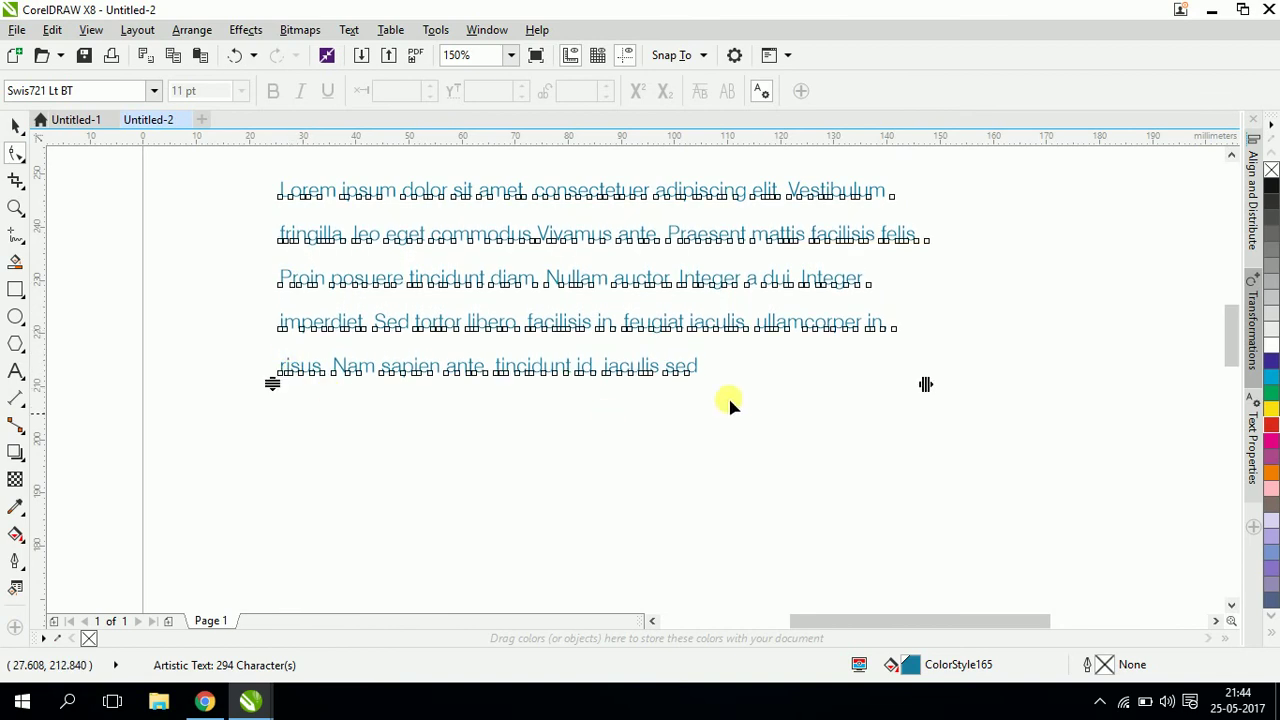
Stretch the text block's character spacing past the page edge with the Shape tool, and narrow it so the lines fit the page
{"action": "scroll", "coordinate": [423, 391], "scroll_direction": "down", "scroll_amount": 1}
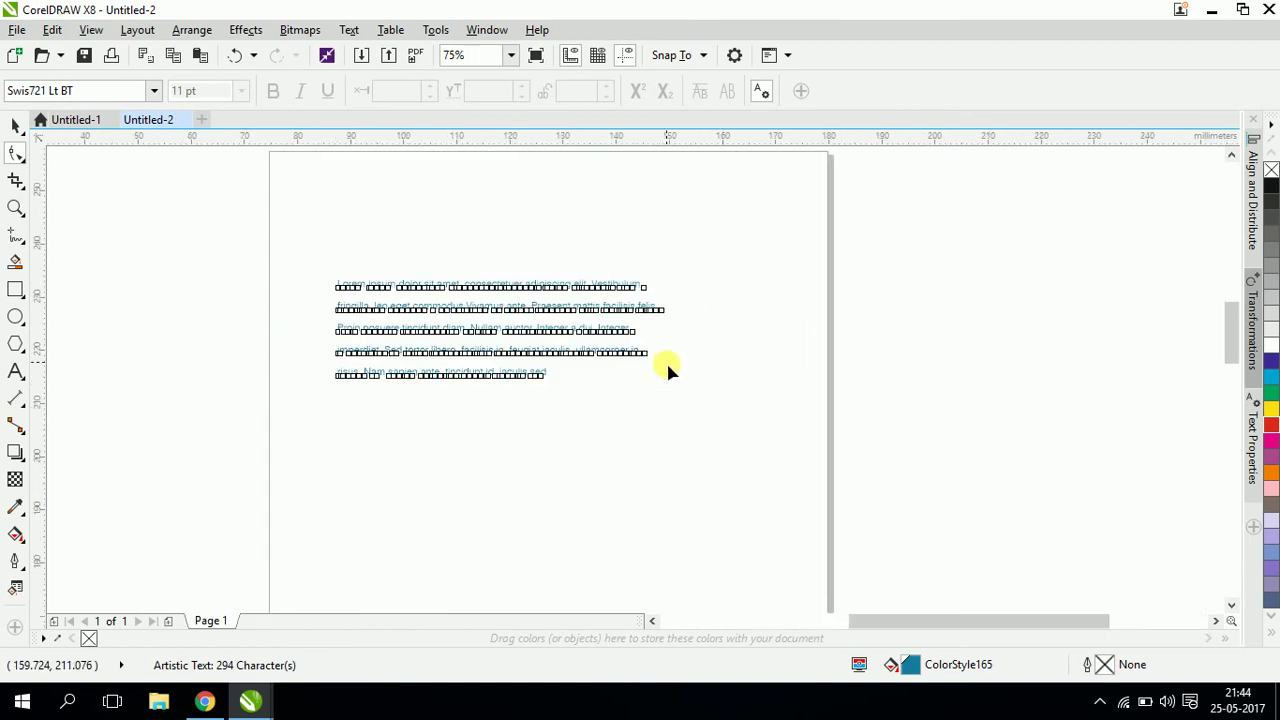
{"action": "scroll", "coordinate": [666, 370], "scroll_direction": "up", "scroll_amount": 1}
{"action": "left_click_drag", "start_coordinate": [660, 402], "coordinate": [1137, 397]}
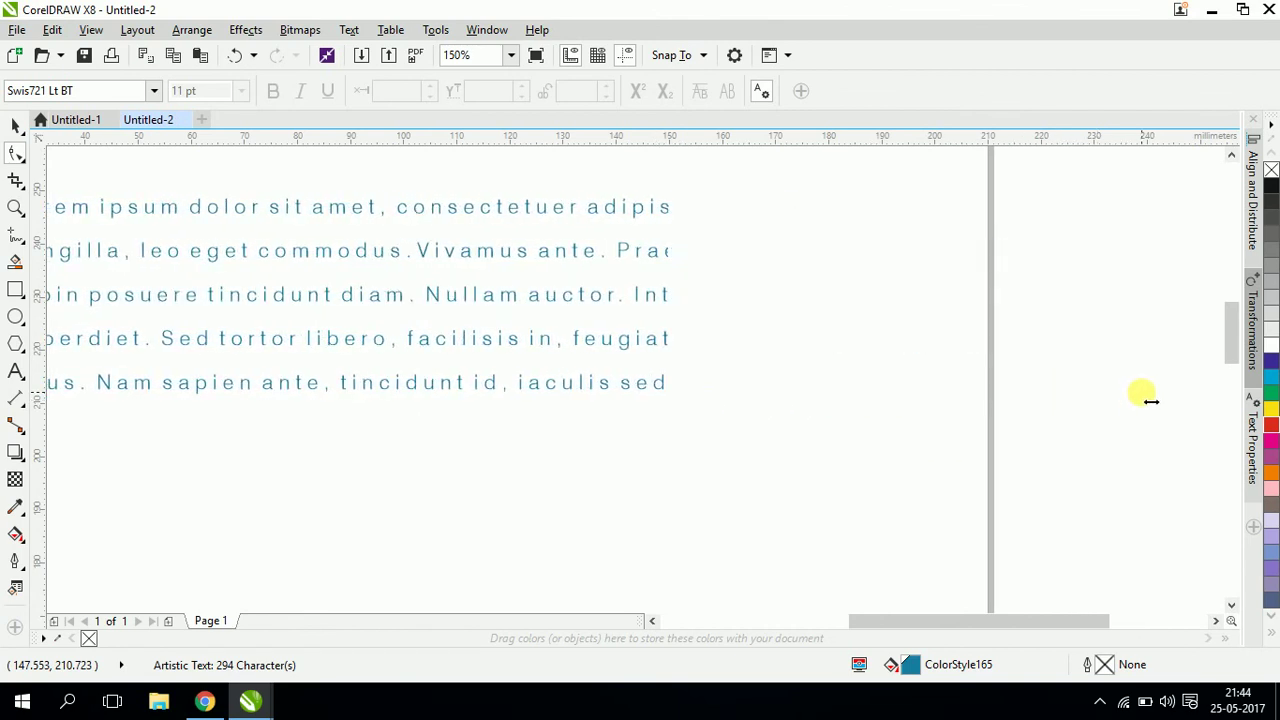
{"action": "scroll", "coordinate": [255, 297], "scroll_direction": "down", "scroll_amount": 1}
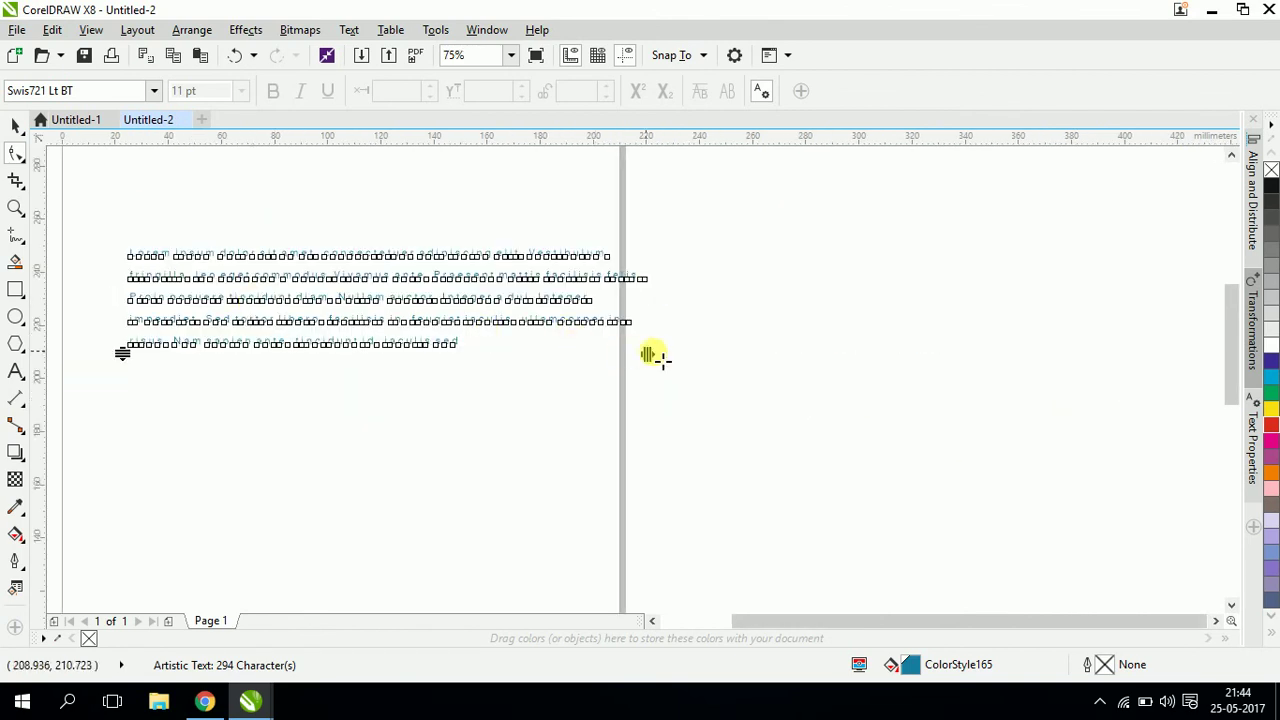
{"action": "left_click_drag", "start_coordinate": [647, 353], "coordinate": [410, 366]}
{"action": "scroll", "coordinate": [90, 314], "scroll_direction": "up", "scroll_amount": 1}
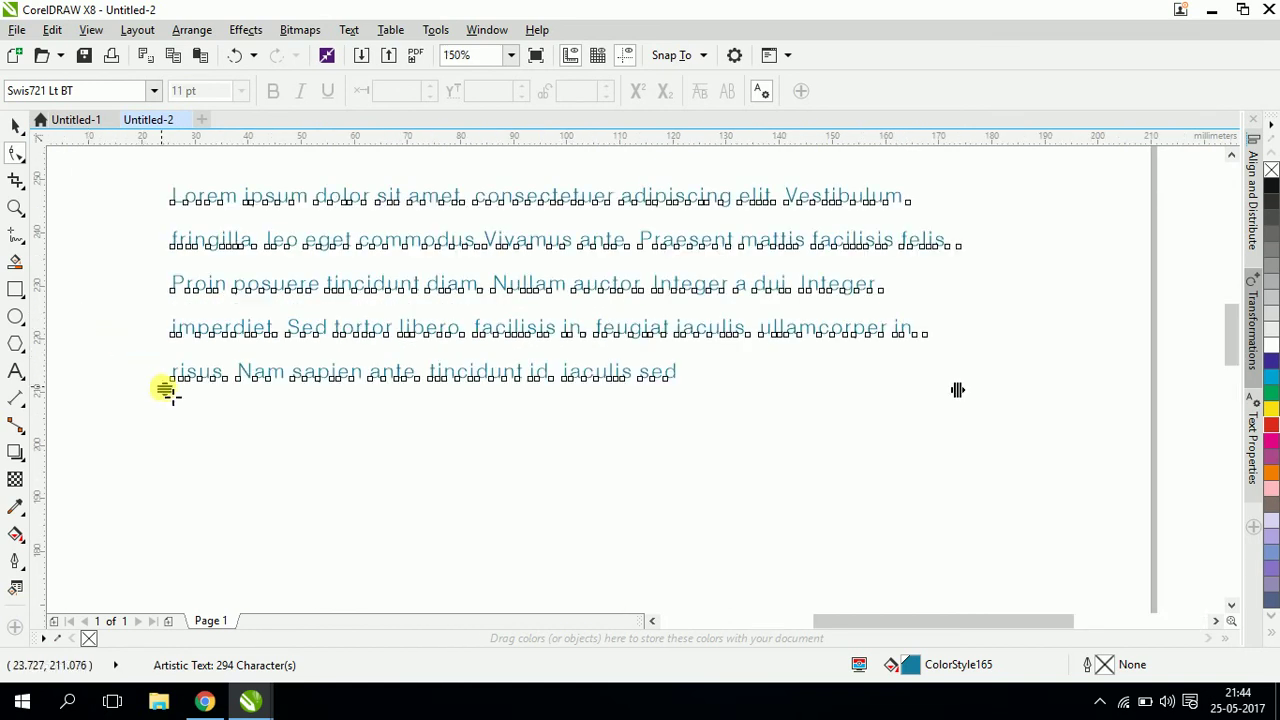
Tighten the line spacing of the text block with the Shape tool
{"action": "left_click_drag", "start_coordinate": [172, 349], "coordinate": [166, 330]}
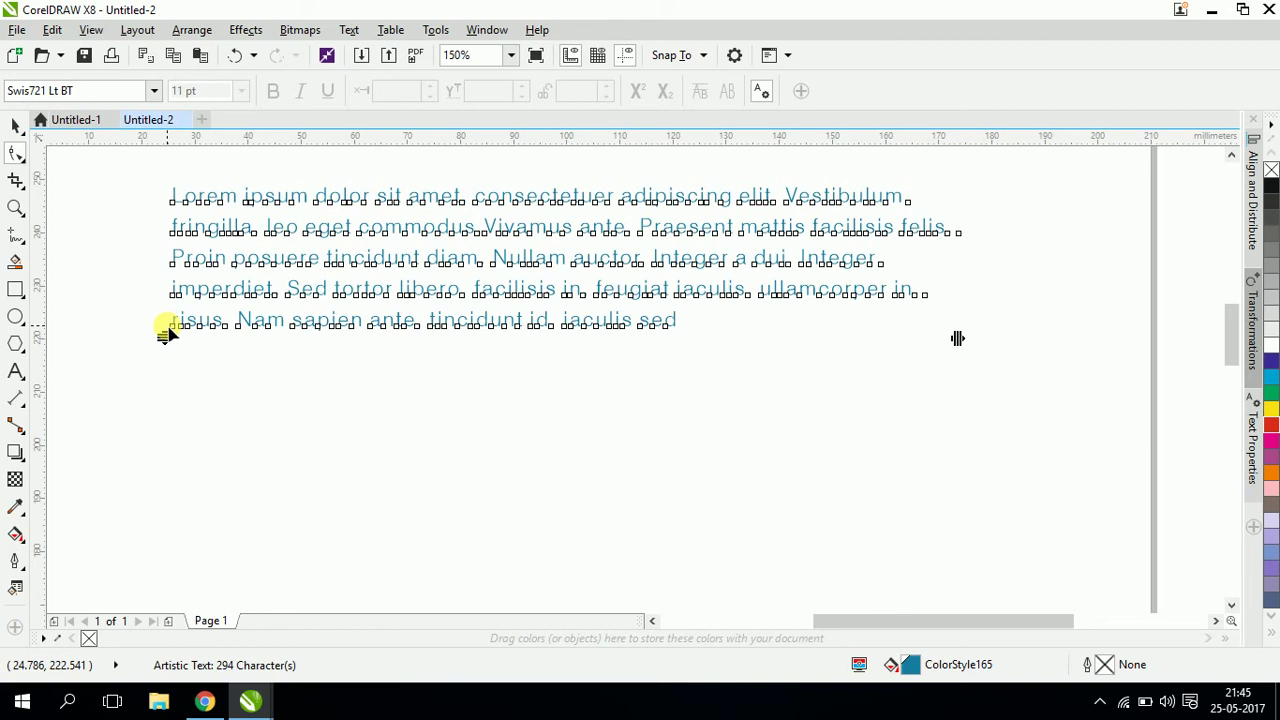
{"action": "scroll", "coordinate": [272, 329], "scroll_direction": "down", "scroll_amount": 2}
{"action": "scroll", "coordinate": [238, 289], "scroll_direction": "up", "scroll_amount": 2}
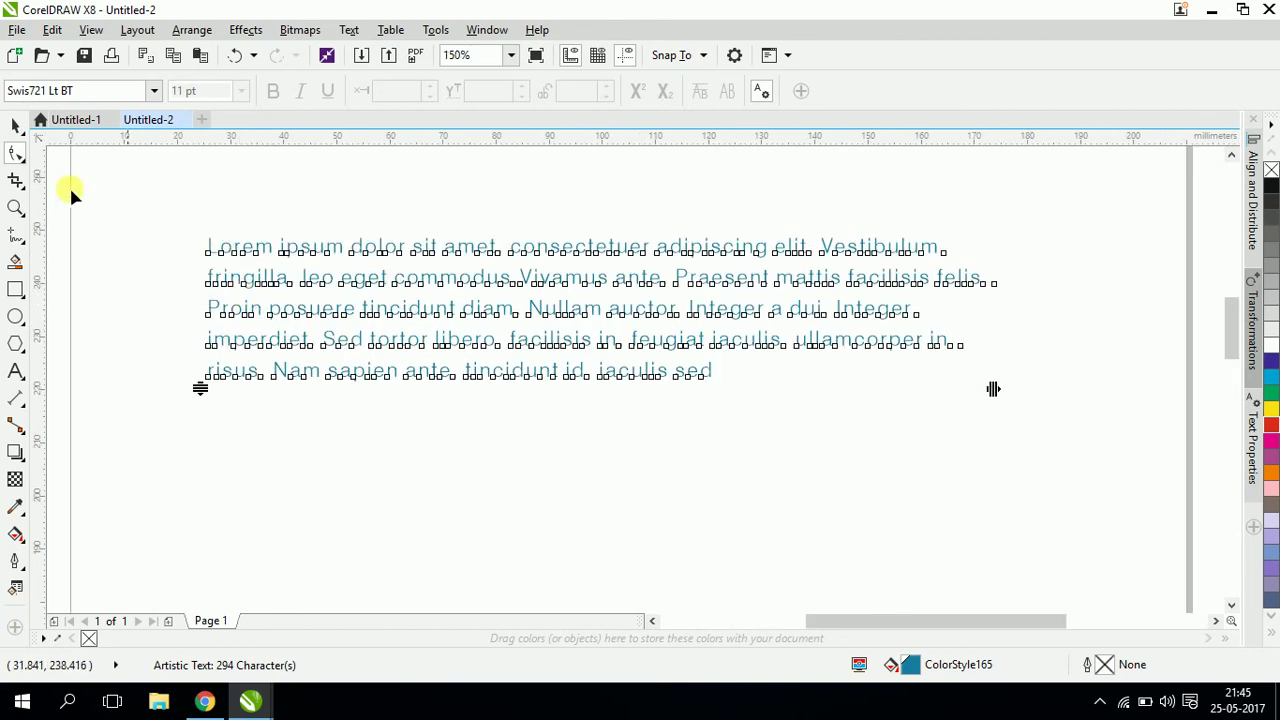
Remove the word "Lorem" from the start of the text block, place it as separate artistic text below, and reselect the block
{"action": "left_click", "coordinate": [15, 125]}
{"action": "left_click", "coordinate": [428, 310]}
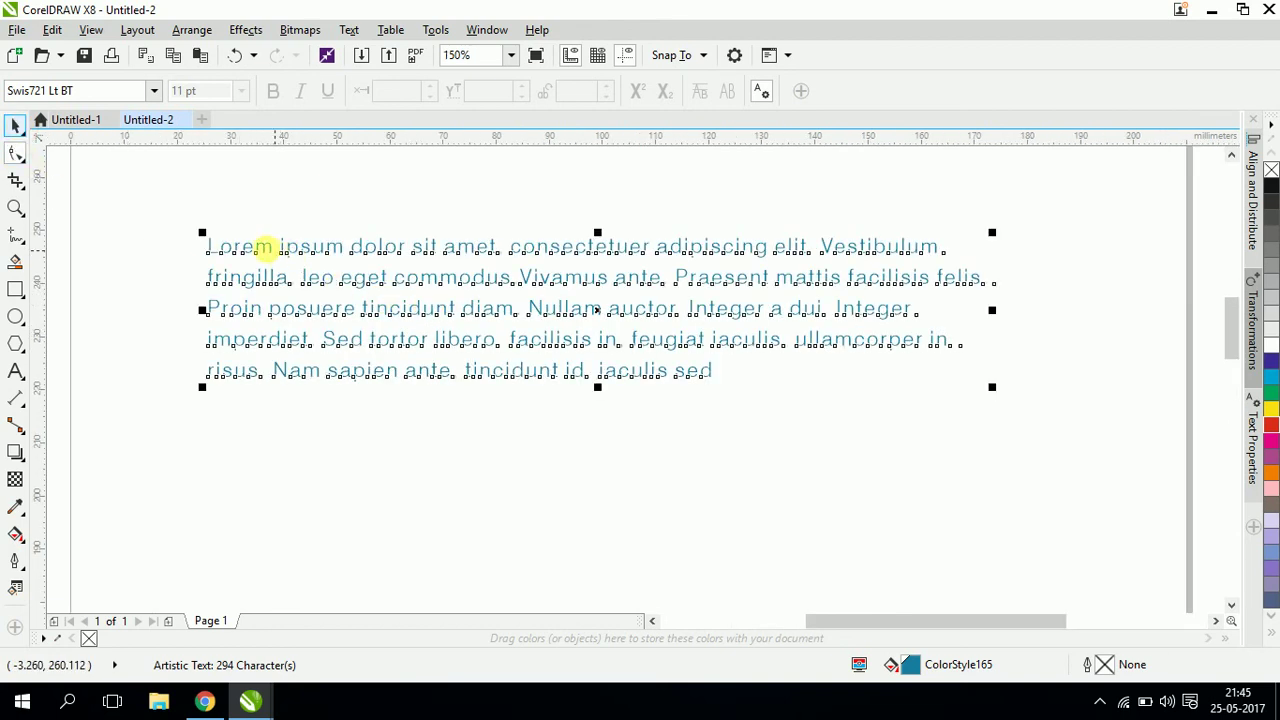
{"action": "double_click", "coordinate": [262, 247]}
{"action": "left_click_drag", "start_coordinate": [284, 253], "coordinate": [212, 262]}
{"action": "key", "text": "Delete"}
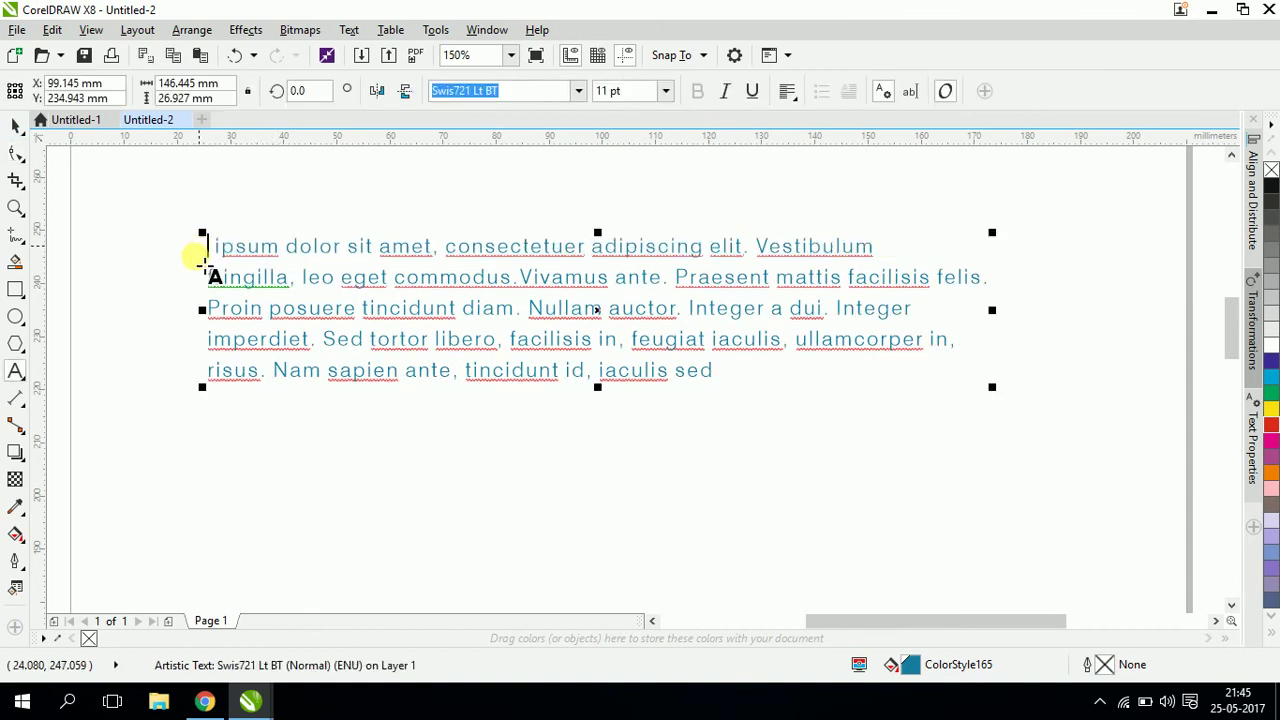
{"action": "left_click", "coordinate": [366, 449]}
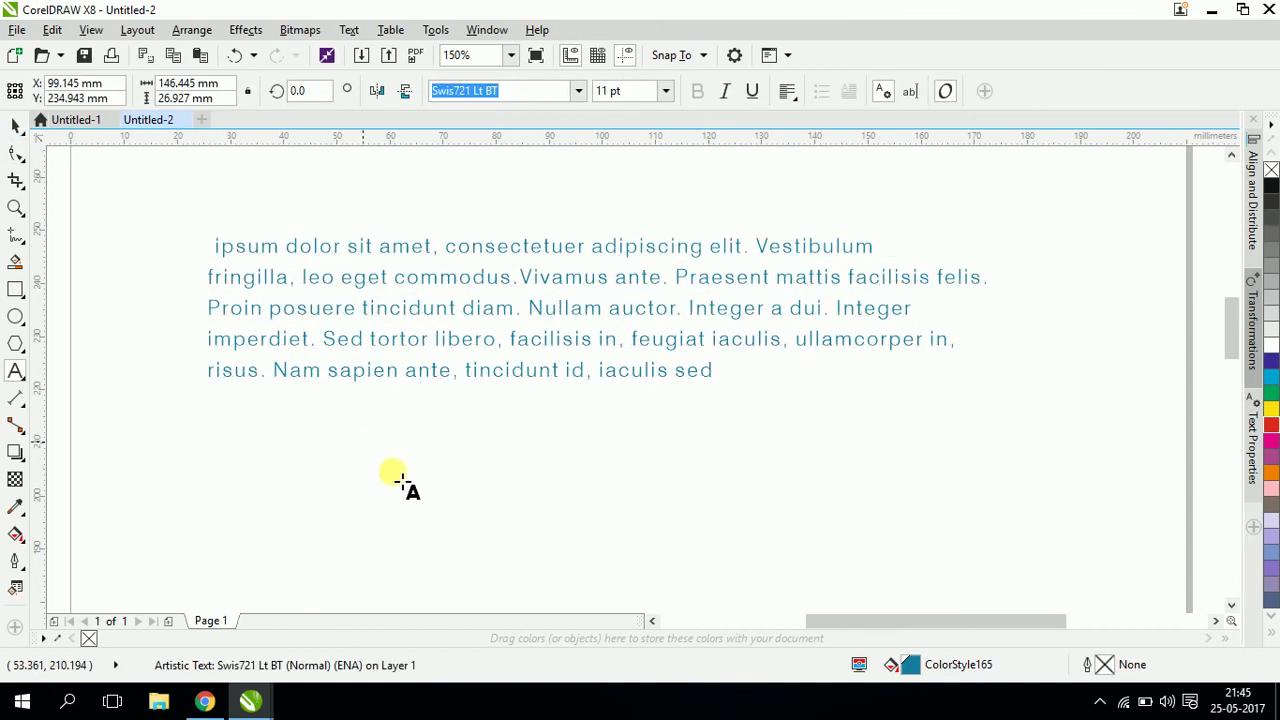
{"action": "type", "text": "Lorem"}
{"action": "left_click", "coordinate": [16, 126]}
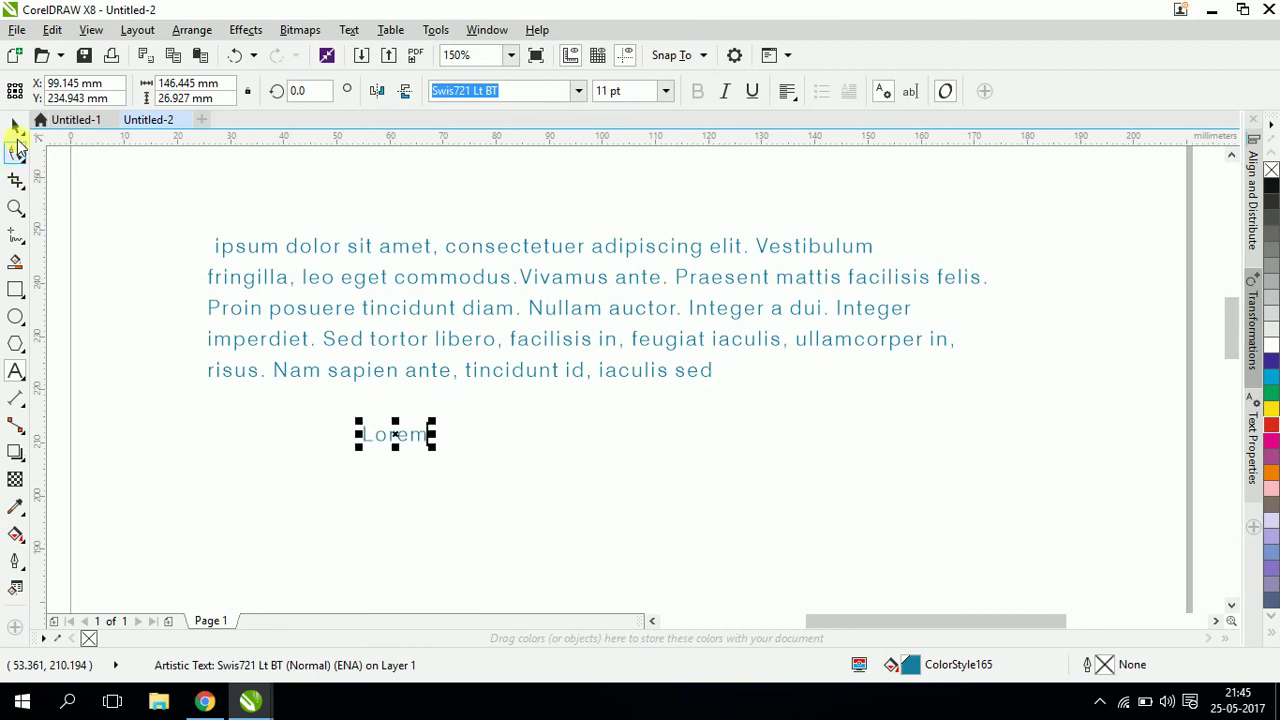
{"action": "left_click", "coordinate": [361, 256]}
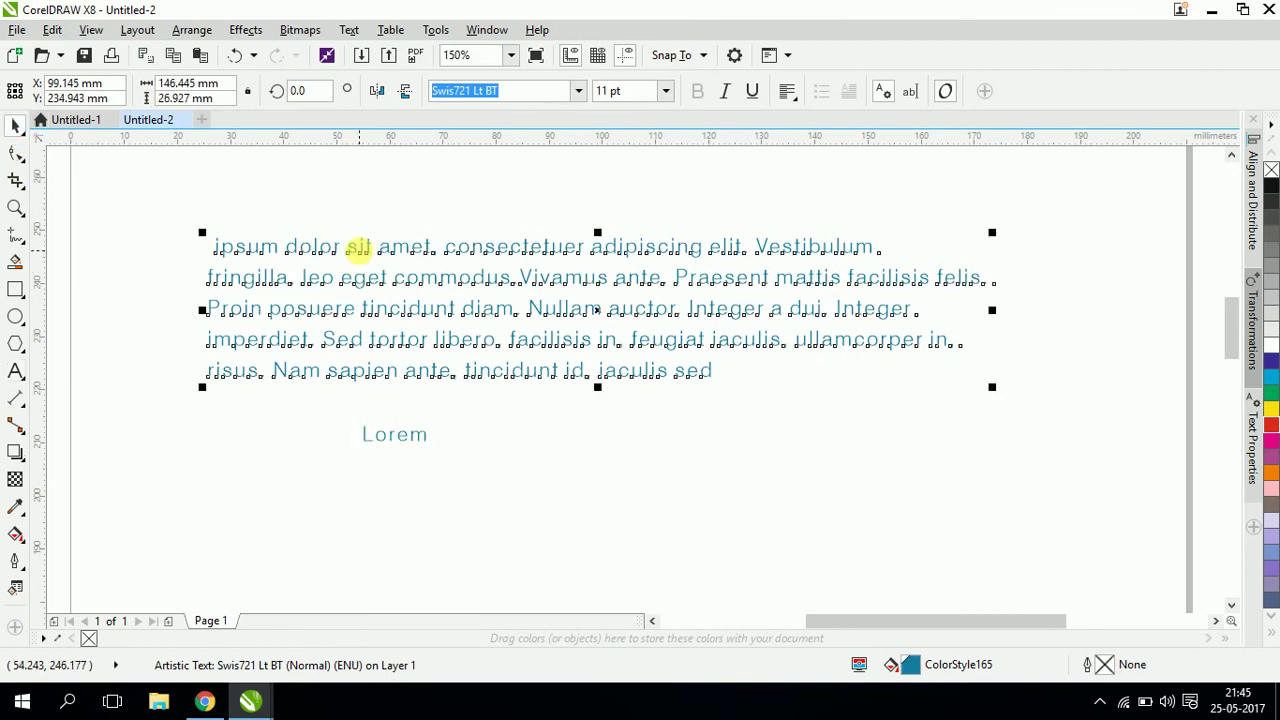
Delete the large text block and select the remaining word "Lorem"
{"action": "key", "text": "Delete"}
{"action": "scroll", "coordinate": [371, 494], "scroll_direction": "up", "scroll_amount": 2}
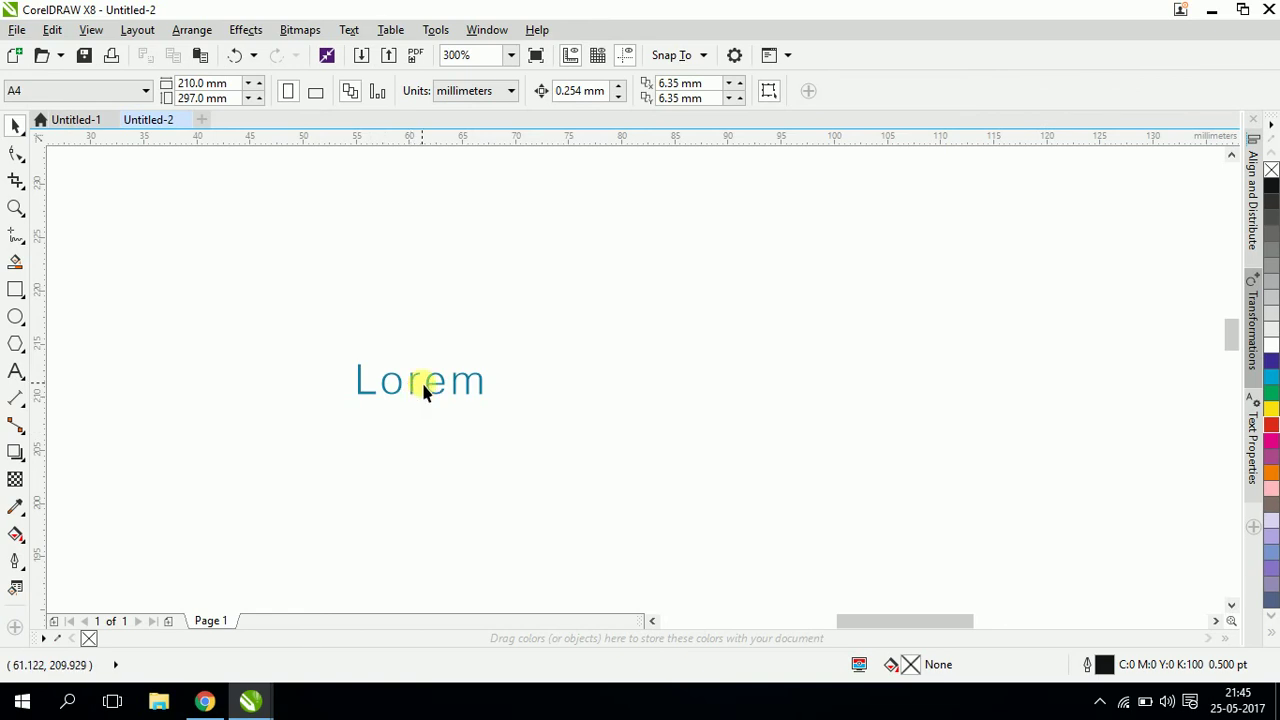
{"action": "left_click", "coordinate": [414, 382]}
Tighten the character spacing of "Lorem" with the Shape tool until the letters sit close together
{"action": "scroll", "coordinate": [406, 423], "scroll_direction": "up", "scroll_amount": 2}
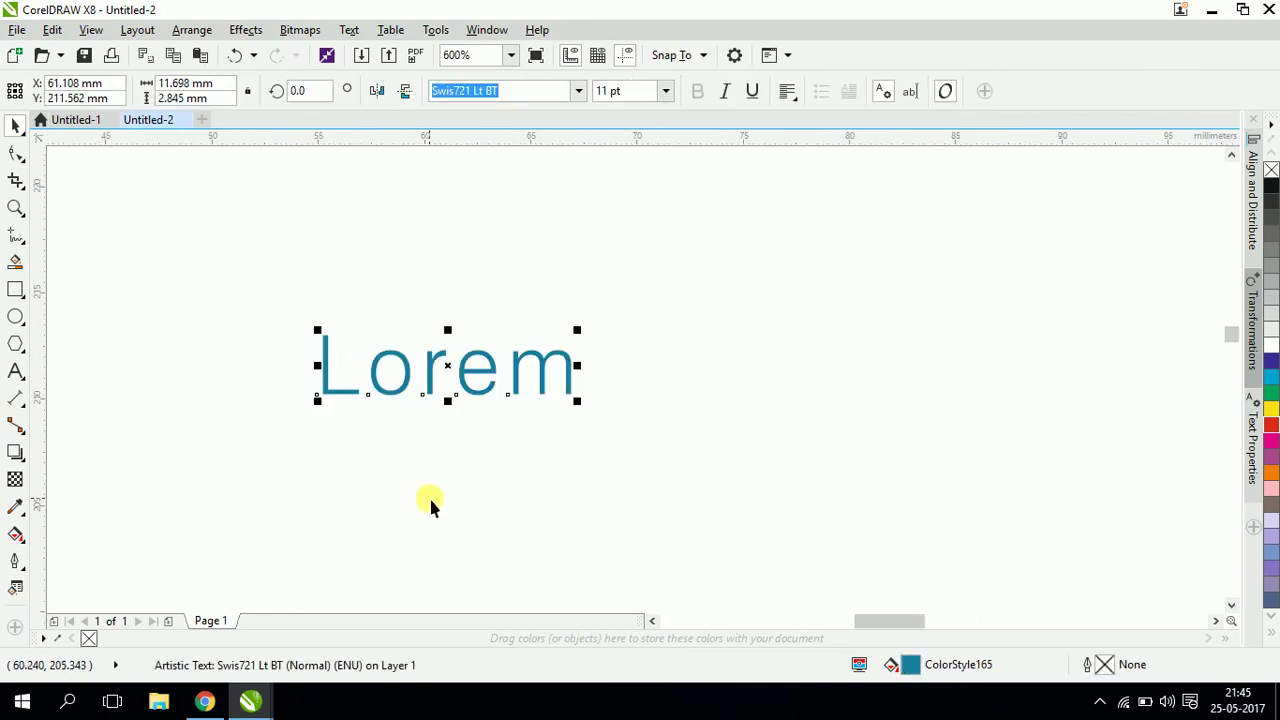
{"action": "left_click", "coordinate": [18, 154]}
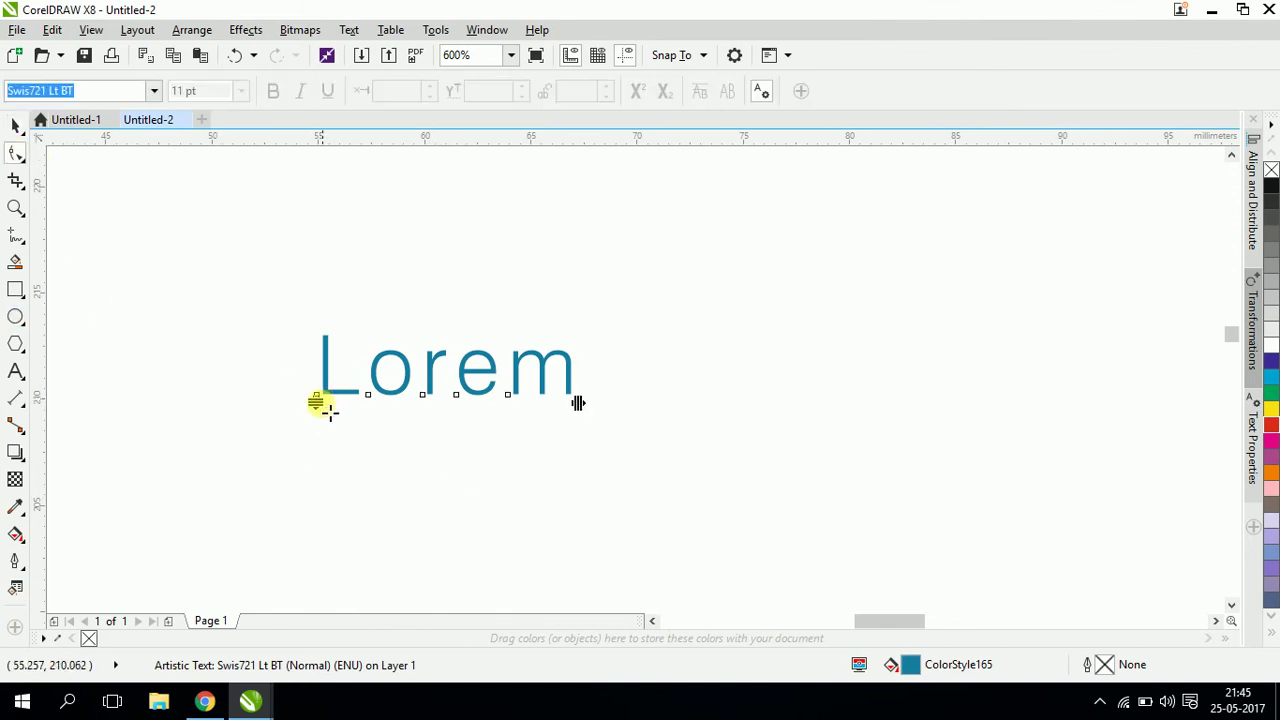
{"action": "left_click", "coordinate": [314, 403]}
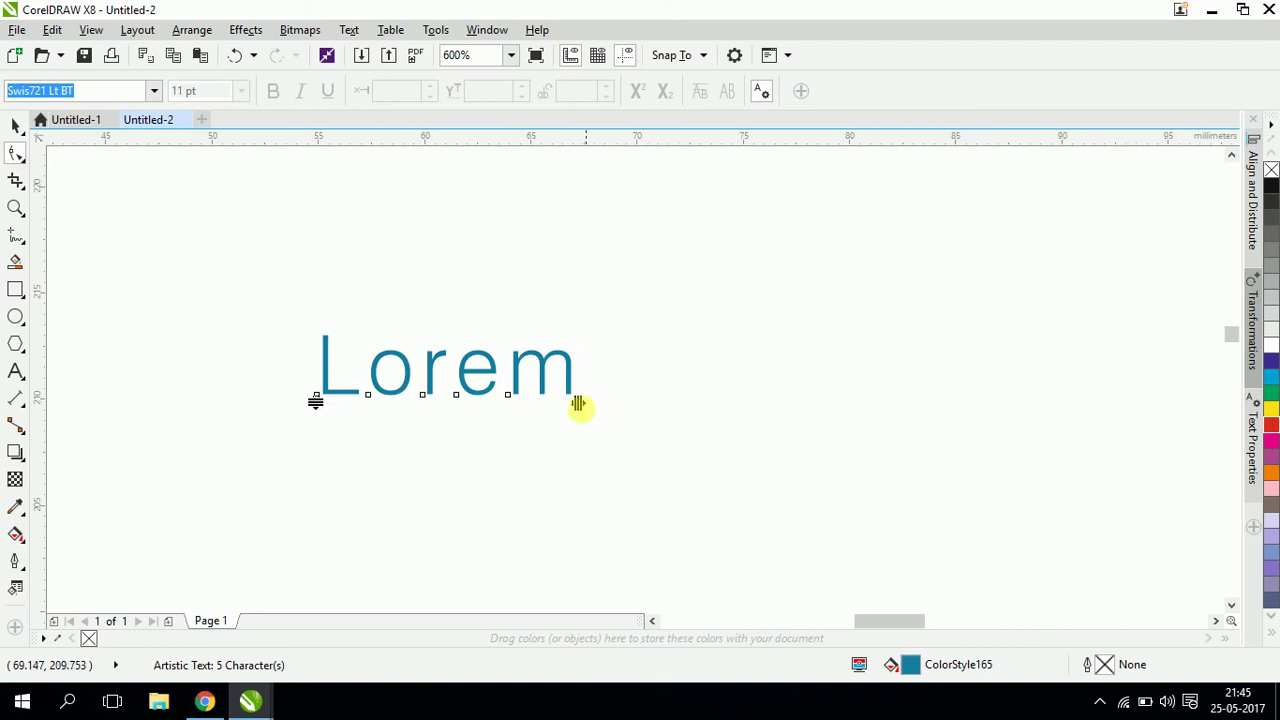
{"action": "mouse_move", "coordinate": [578, 405]}
{"action": "left_mouse_down"}
{"action": "mouse_move", "coordinate": [1118, 408]}
{"action": "mouse_move", "coordinate": [574, 414]}
{"action": "mouse_move", "coordinate": [440, 400]}
{"action": "mouse_move", "coordinate": [568, 397]}
{"action": "left_mouse_up"}
{"action": "left_click_drag", "start_coordinate": [542, 399], "coordinate": [535, 400]}
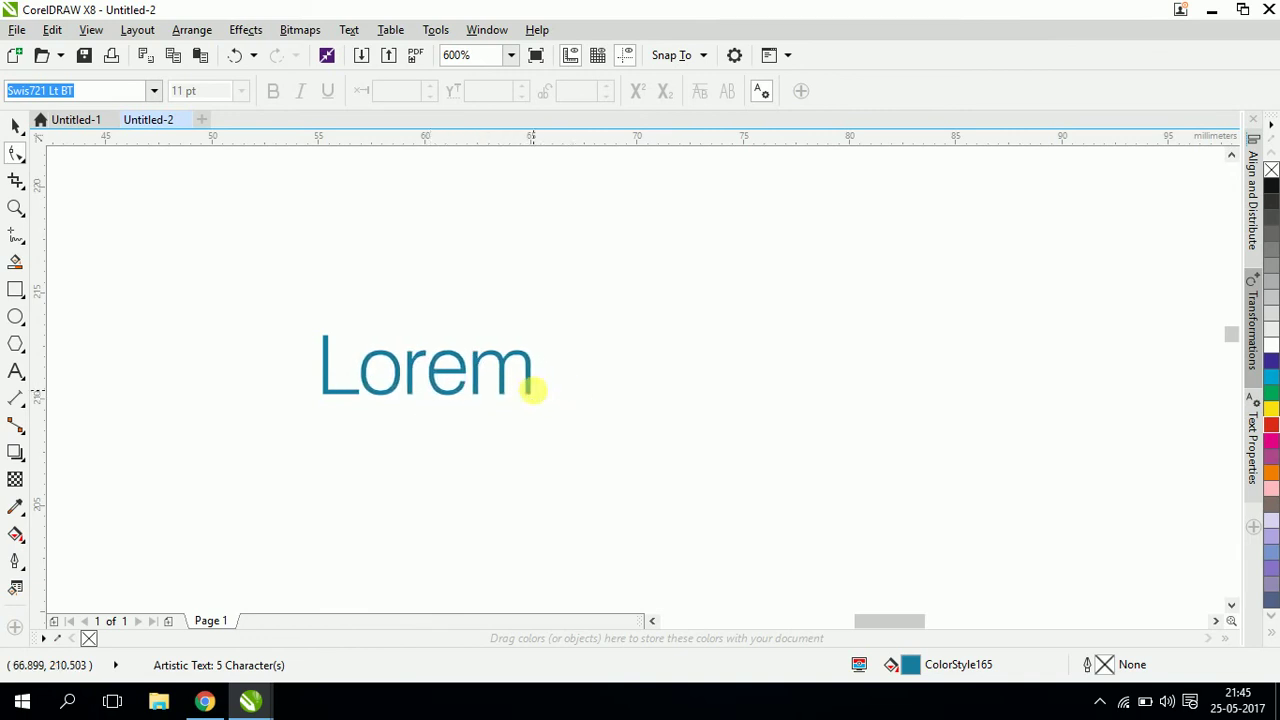
Shift single letters of "Lorem" by their nodes, lowering the r to about -23 % and the e to about -57 %, and raising the m
{"action": "scroll", "coordinate": [317, 421], "scroll_direction": "up", "scroll_amount": 2}
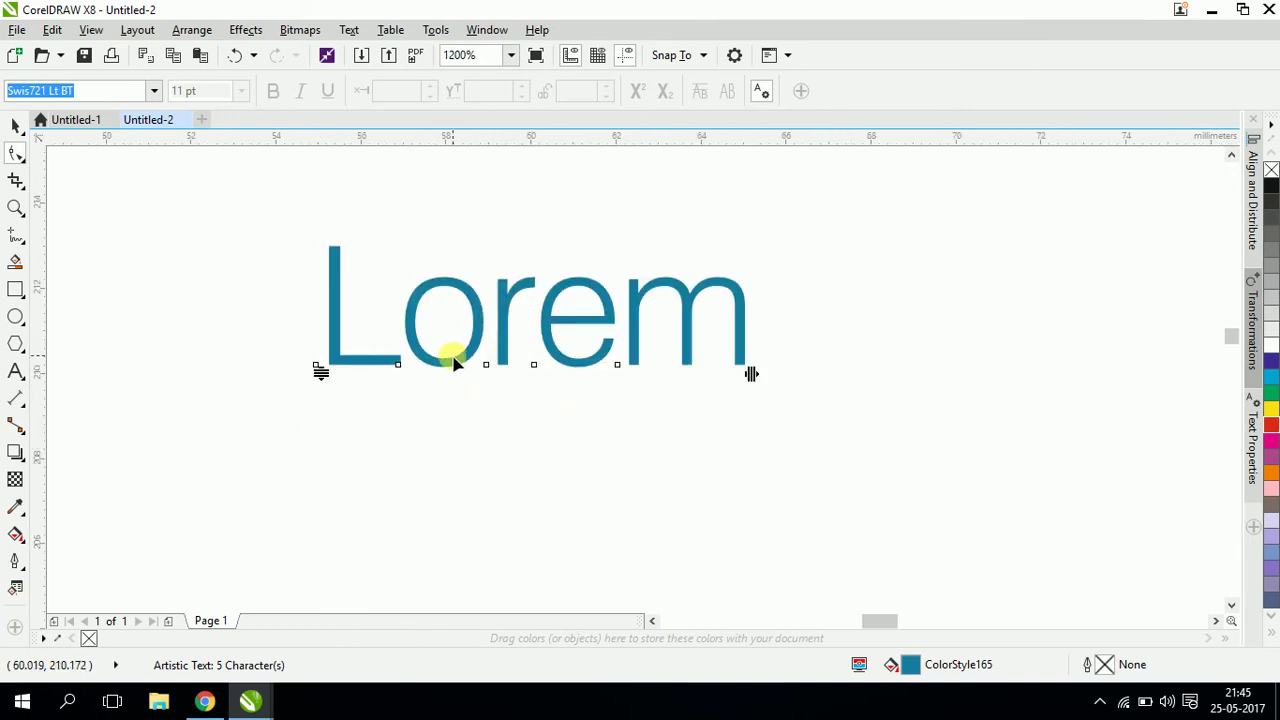
{"action": "left_click_drag", "start_coordinate": [425, 345], "coordinate": [382, 374]}
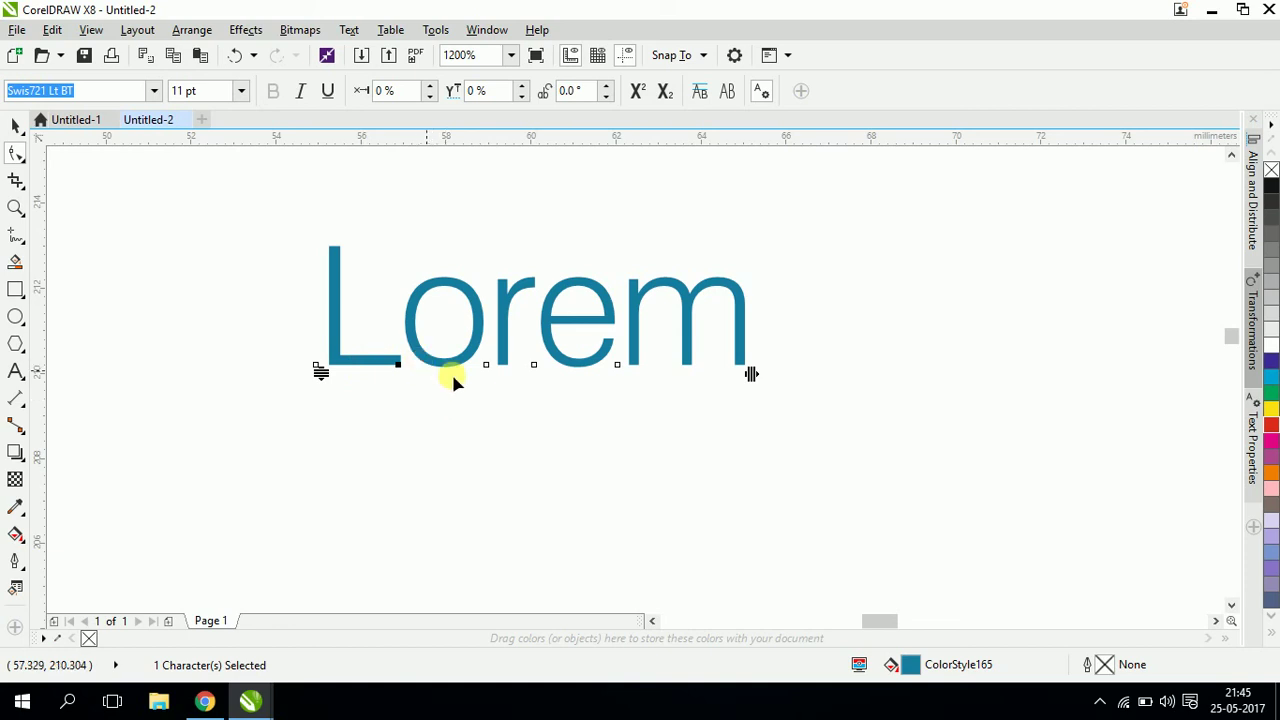
{"action": "left_click_drag", "start_coordinate": [487, 368], "coordinate": [498, 411]}
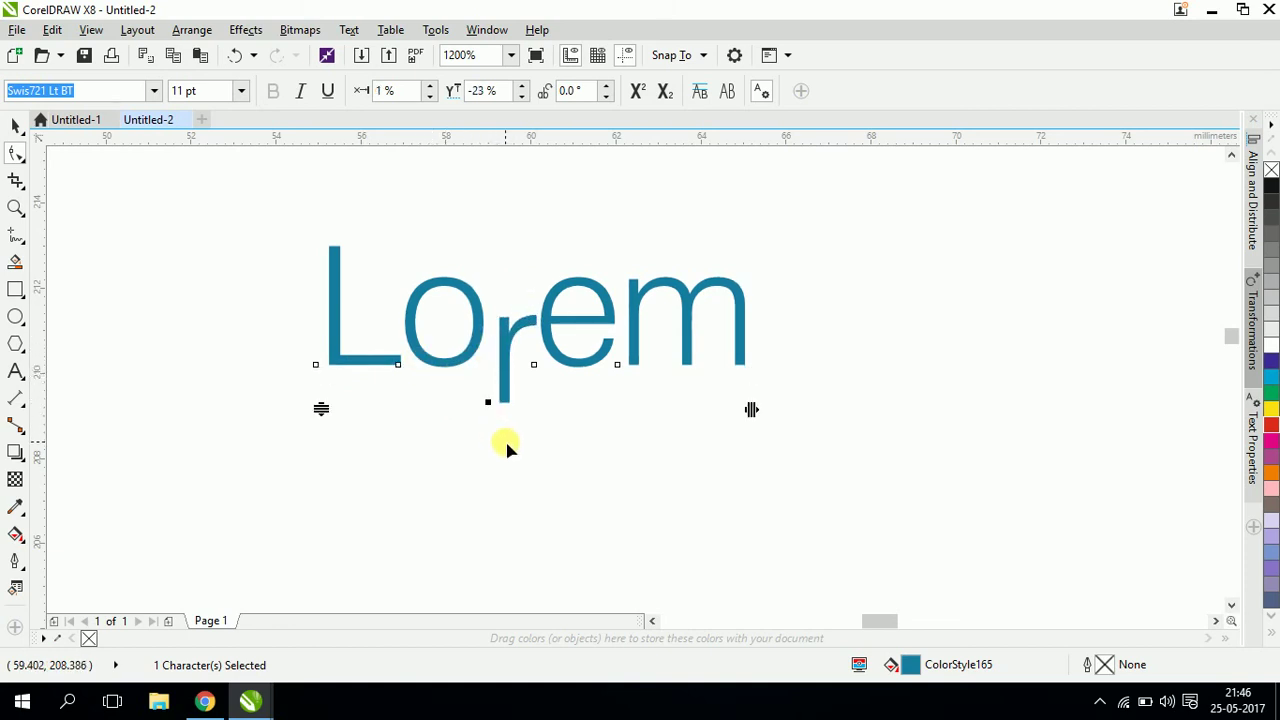
{"action": "left_click_drag", "start_coordinate": [631, 400], "coordinate": [617, 320]}
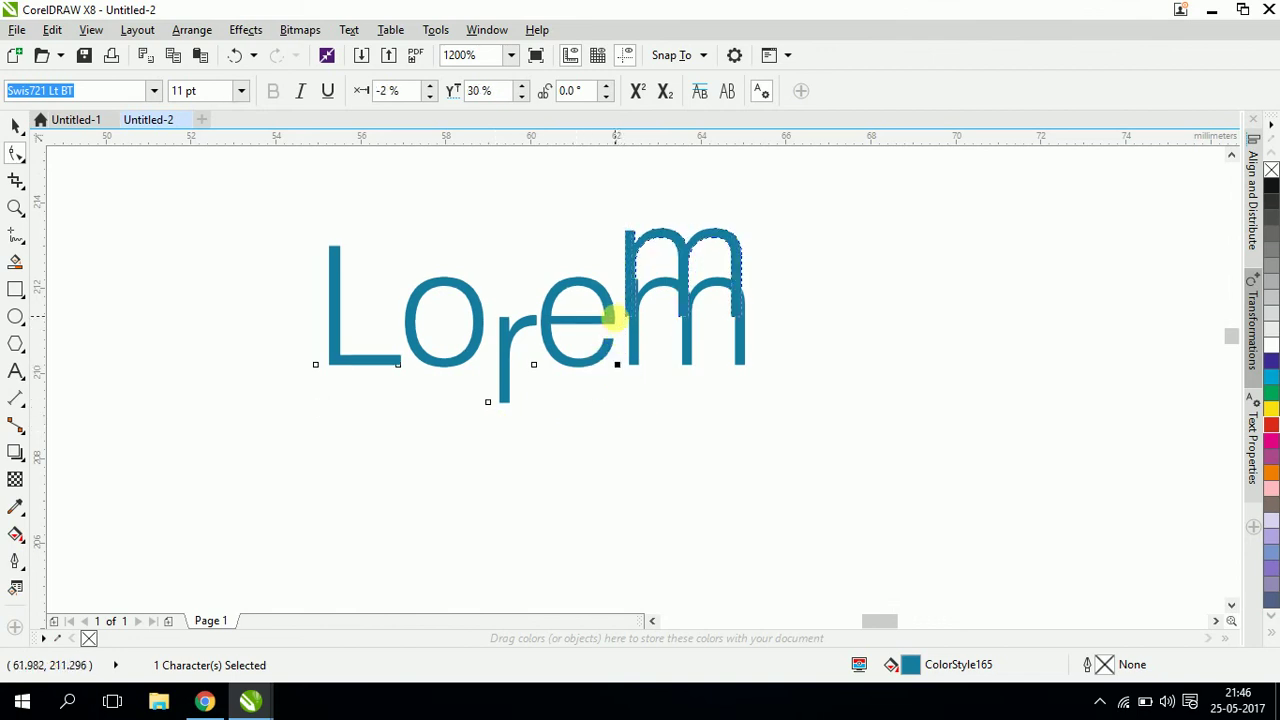
{"action": "left_click_drag", "start_coordinate": [533, 364], "coordinate": [543, 465]}
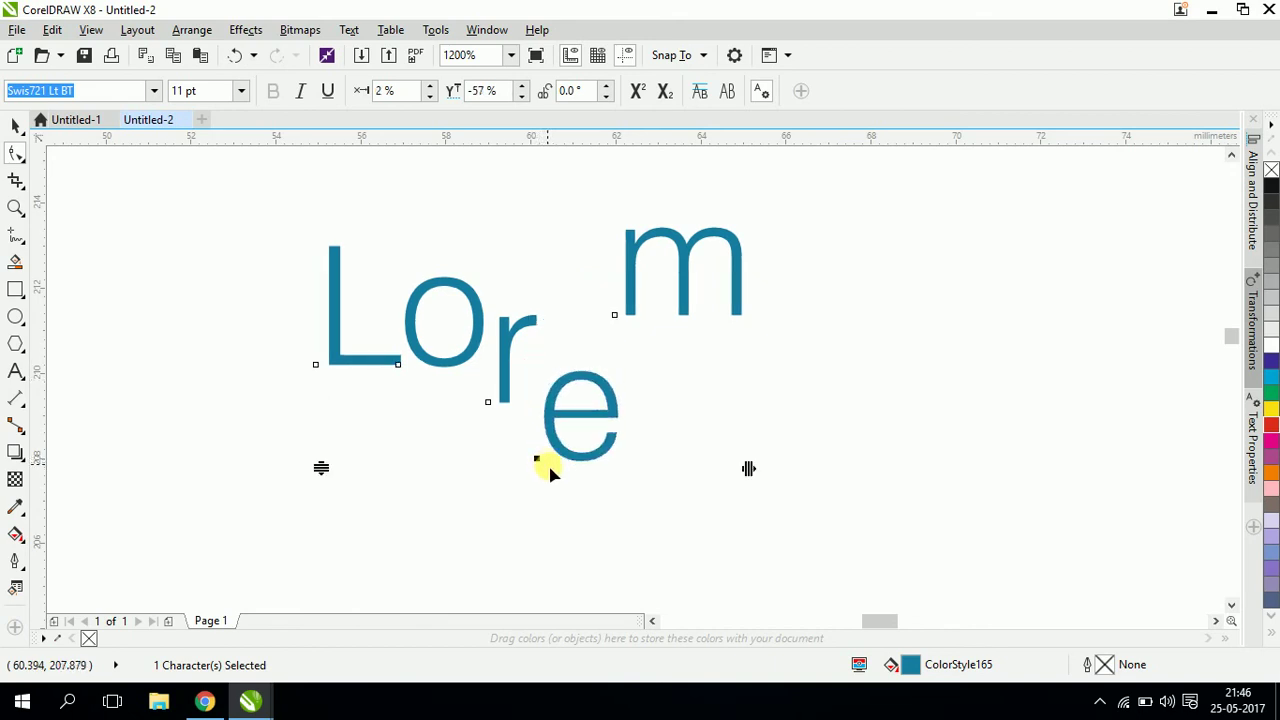
Lower the m to about -28 % with a 6 % horizontal shift, and raise the o to about 22 % with a -7 % horizontal shift
{"action": "left_click", "coordinate": [614, 315]}
{"action": "left_click_drag", "start_coordinate": [617, 320], "coordinate": [631, 487]}
{"action": "left_click", "coordinate": [636, 381]}
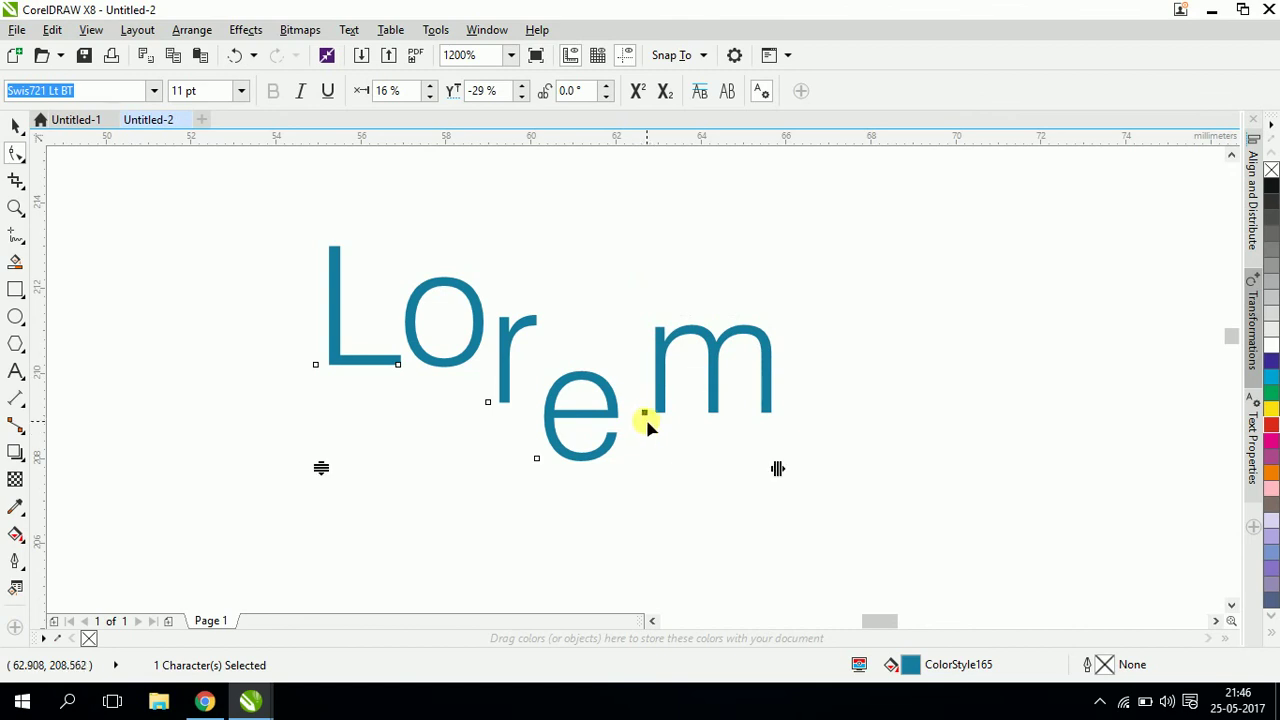
{"action": "mouse_move", "coordinate": [645, 418]}
{"action": "left_mouse_down"}
{"action": "mouse_move", "coordinate": [629, 429]}
{"action": "mouse_move", "coordinate": [628, 418]}
{"action": "left_mouse_up"}
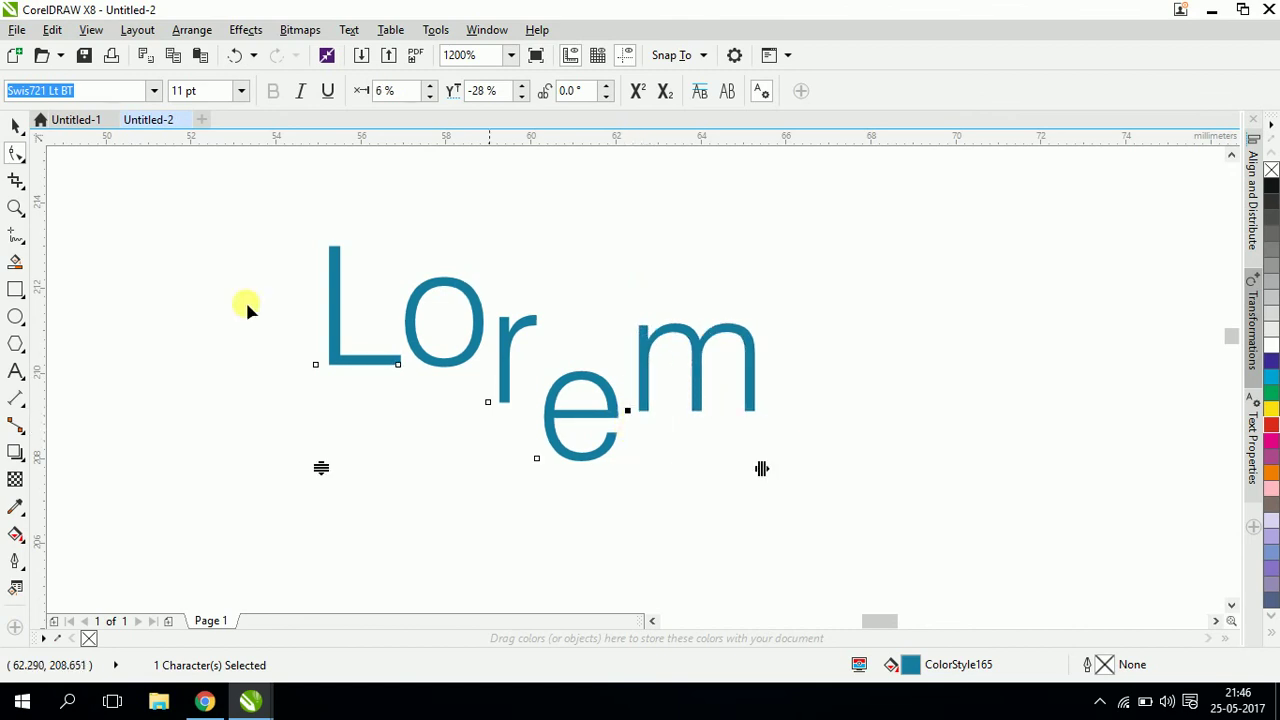
{"action": "left_click", "coordinate": [398, 364]}
{"action": "left_click_drag", "start_coordinate": [398, 365], "coordinate": [391, 337]}
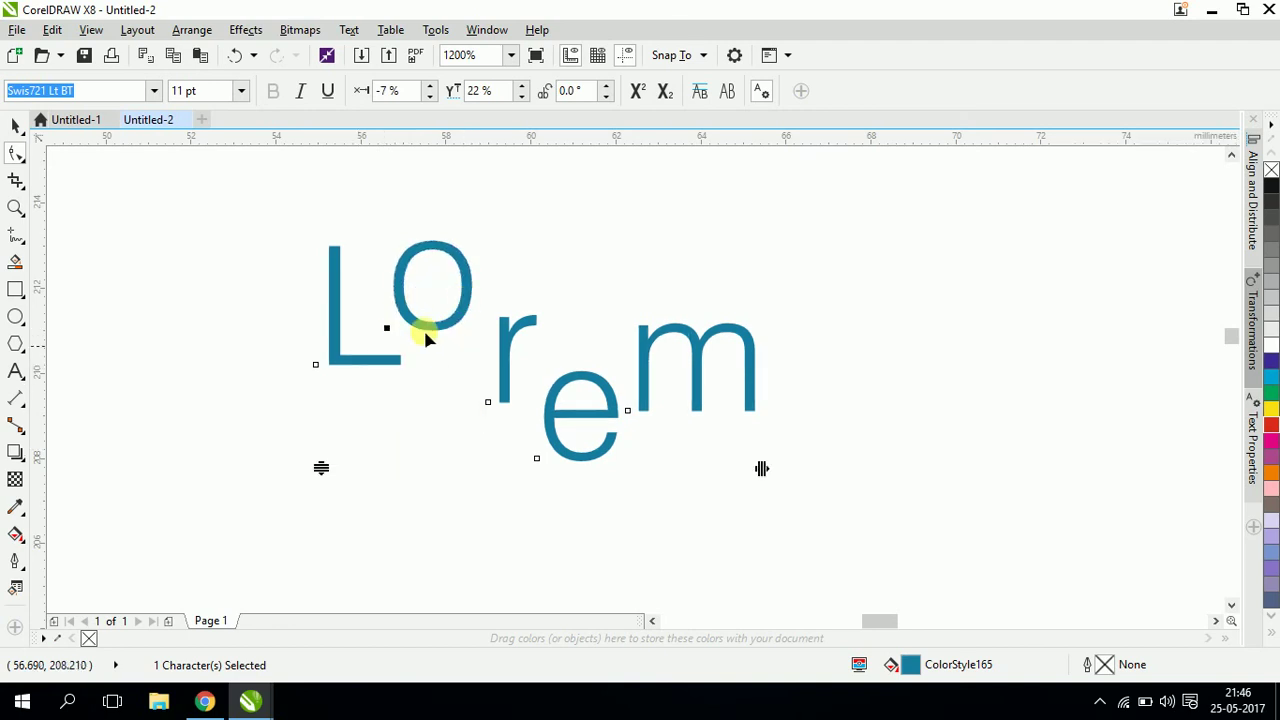
Move the whole word "Lorem" about 0.5 mm to the right with the Pick tool
{"action": "left_click", "coordinate": [15, 125]}
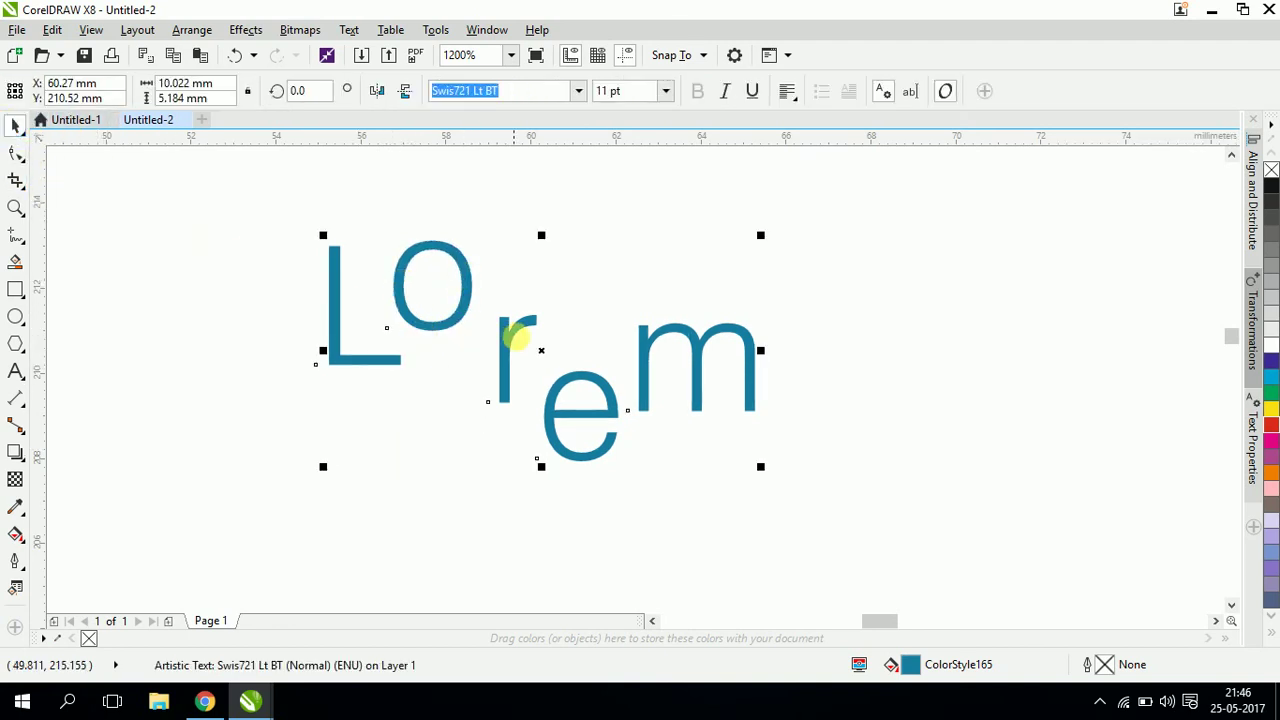
{"action": "left_click_drag", "start_coordinate": [550, 357], "coordinate": [472, 308]}
{"action": "double_click", "coordinate": [371, 257]}
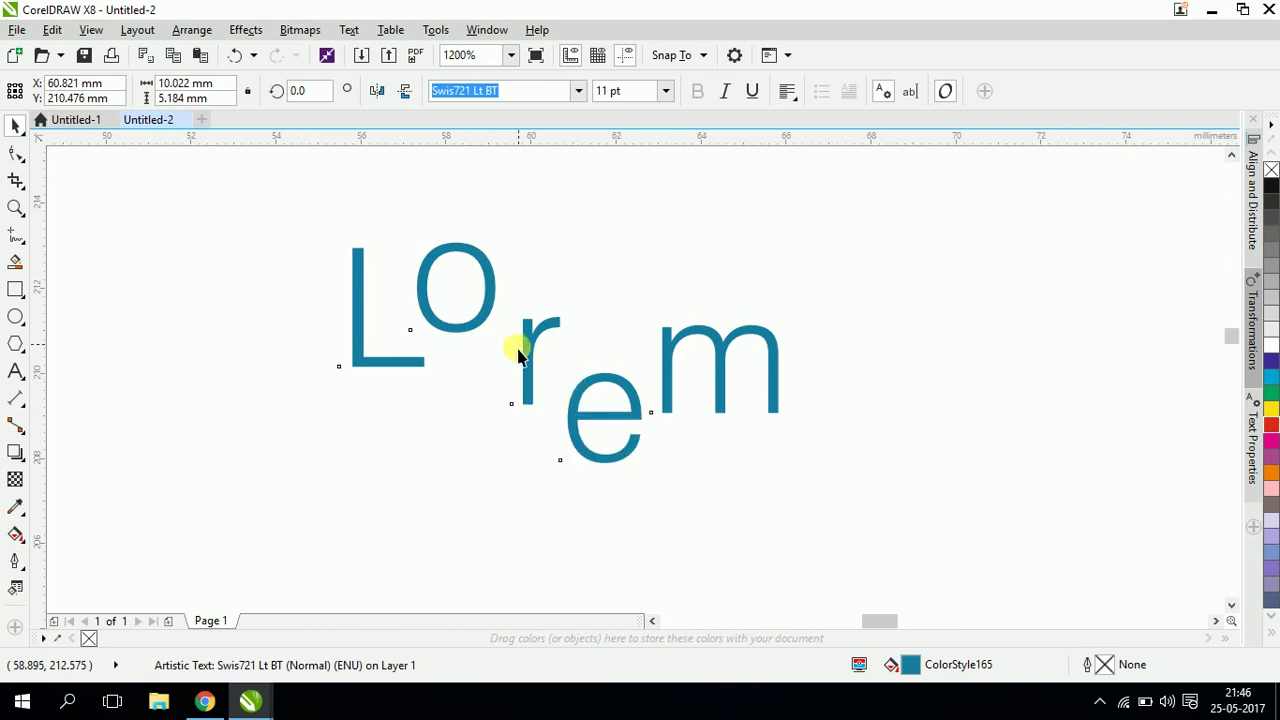
Try breaking "Lorem" apart into single letters, select all of them together, and undo the break
{"action": "scroll", "coordinate": [510, 351], "scroll_direction": "down", "scroll_amount": 2}
{"action": "scroll", "coordinate": [498, 357], "scroll_direction": "up", "scroll_amount": 2}
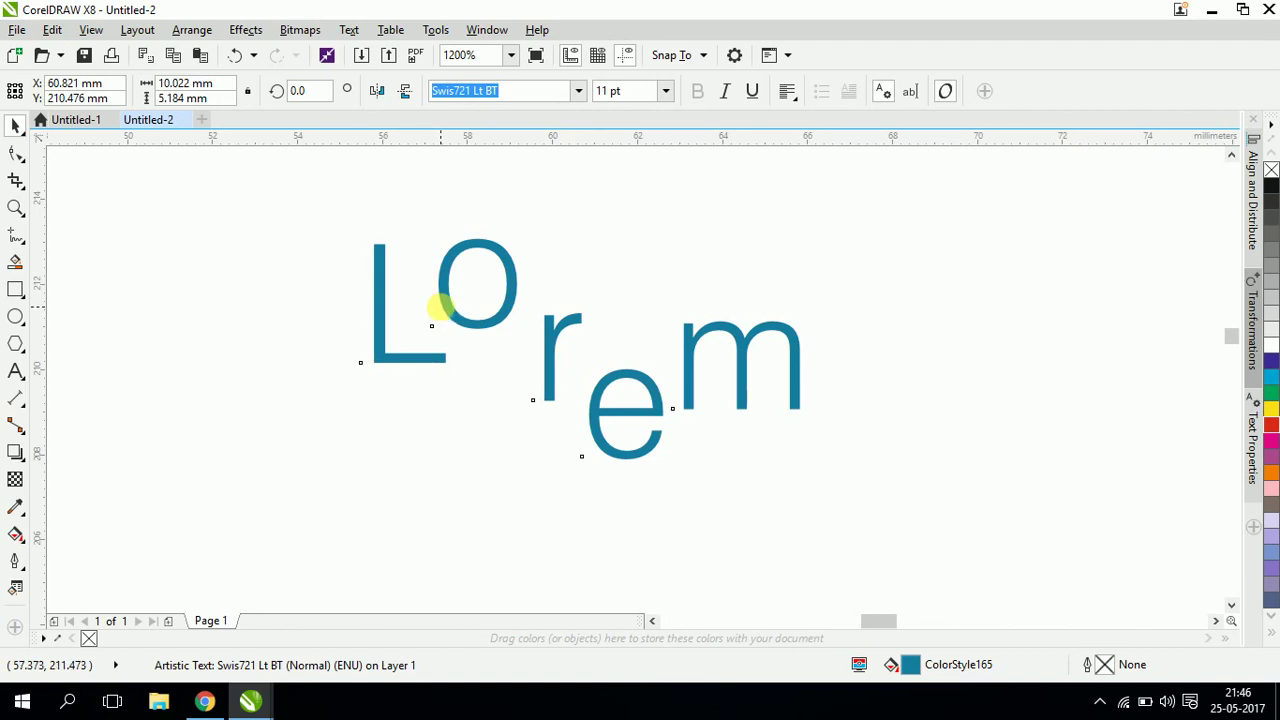
{"action": "left_click", "coordinate": [440, 305]}
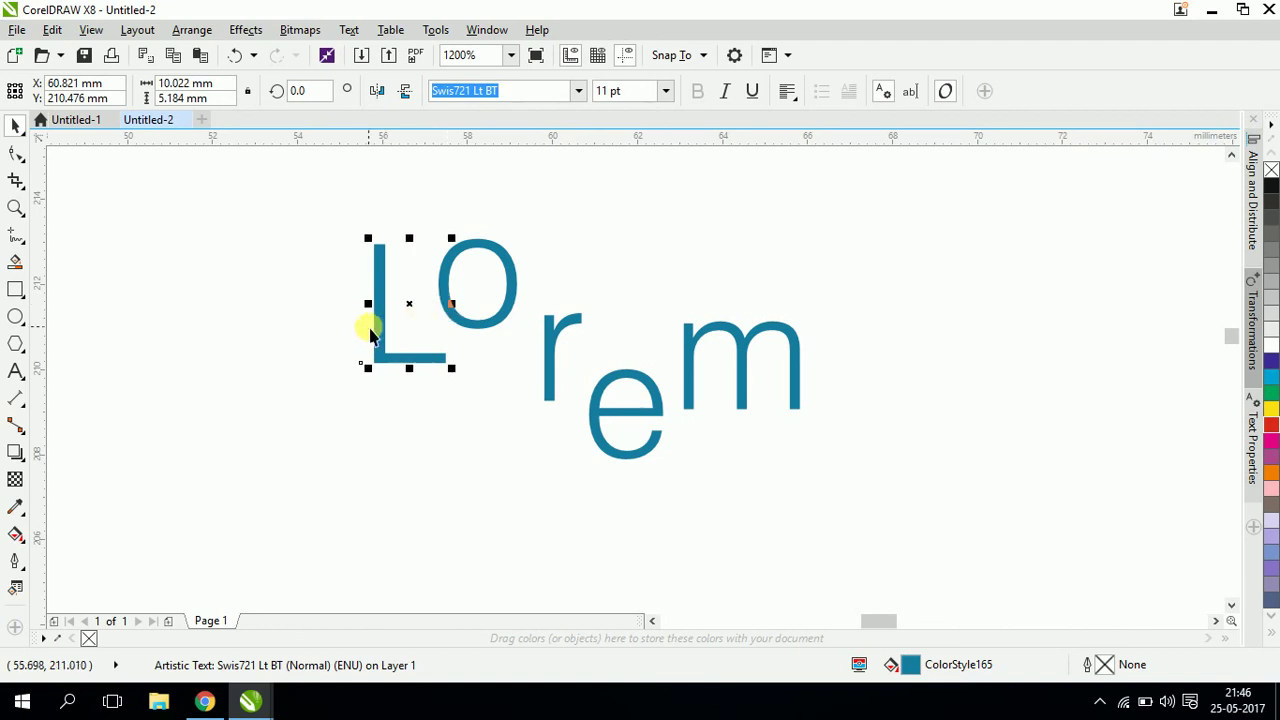
{"action": "left_click", "coordinate": [260, 337]}
{"action": "left_click_drag", "start_coordinate": [329, 223], "coordinate": [971, 494]}
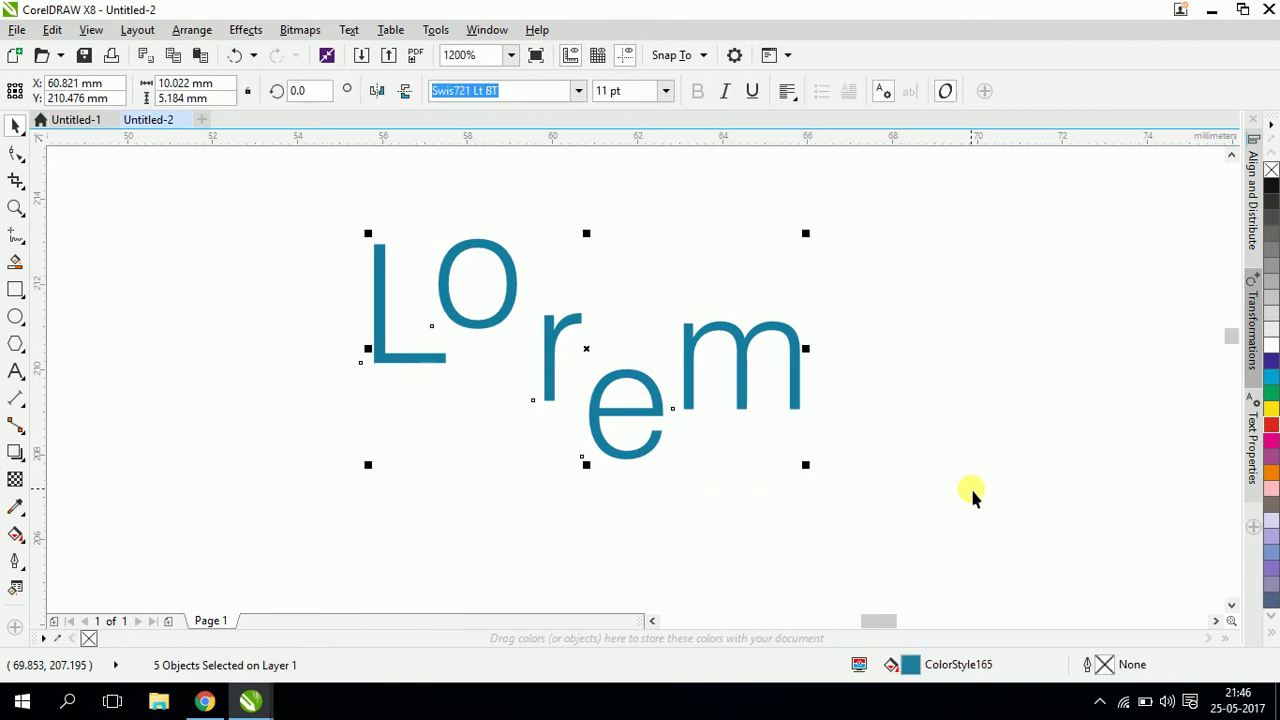
{"action": "key", "text": "ctrl+z"}
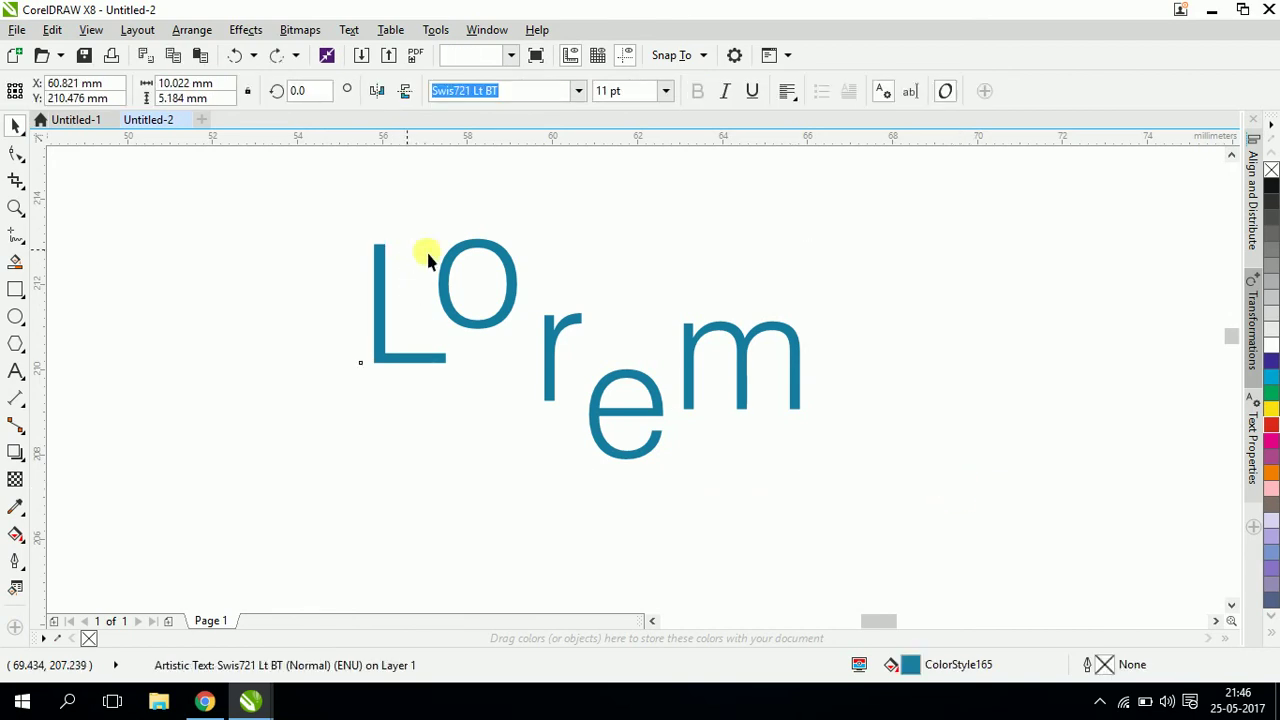
Break the artistic text "Lorem" apart into separate letters
{"action": "left_click", "coordinate": [474, 286]}
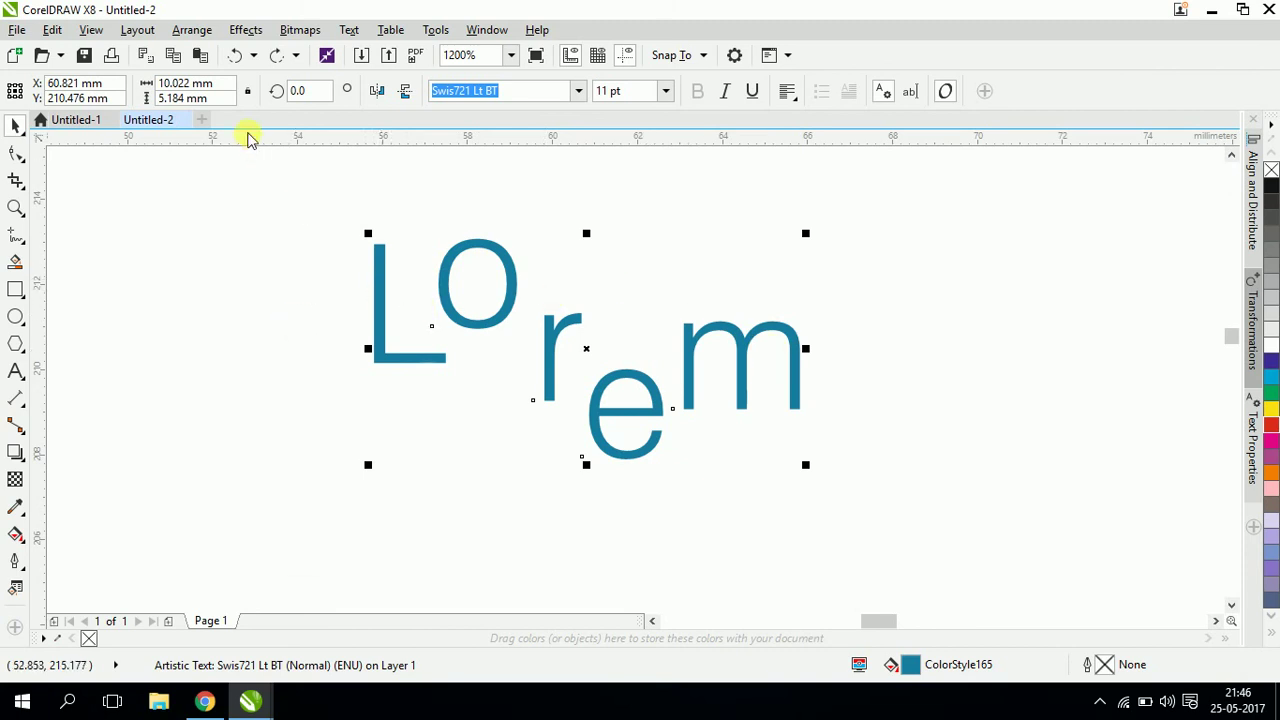
{"action": "left_click", "coordinate": [193, 30]}
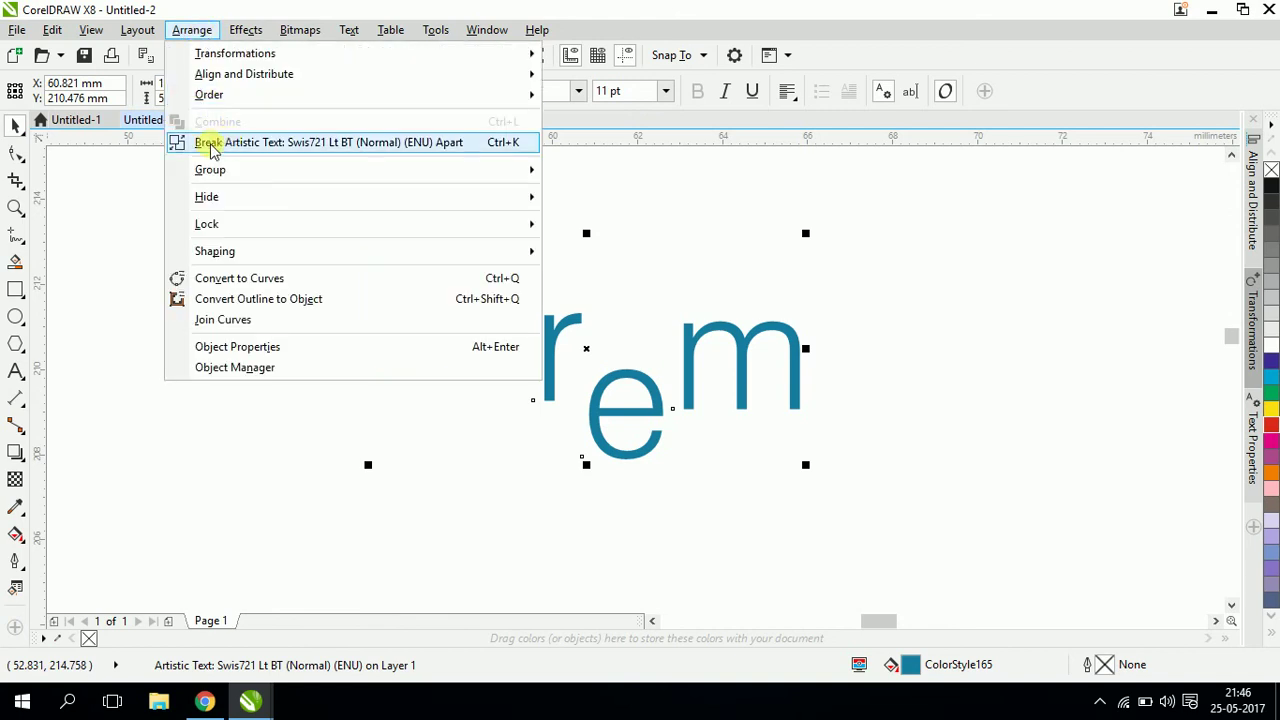
{"action": "left_click", "coordinate": [463, 142]}
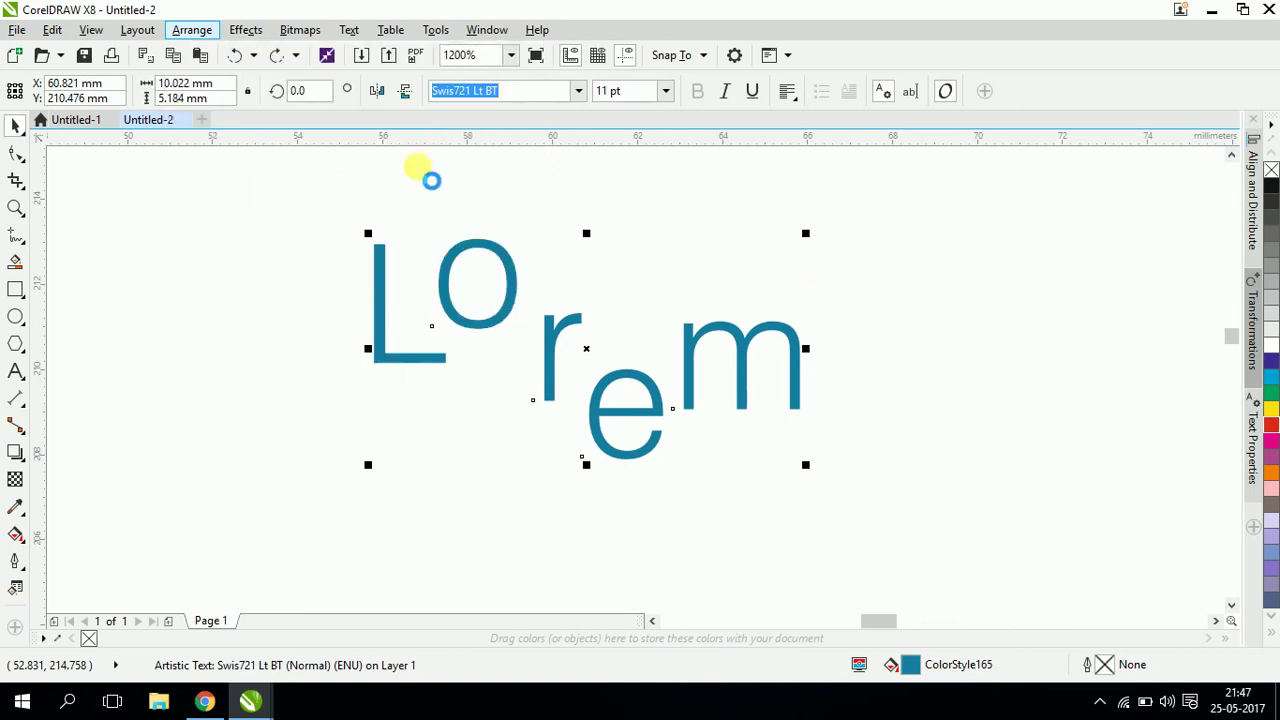
Select the letters L, o, r, e and m one by one to check that each is a separate object, and clear the selection
{"action": "left_click", "coordinate": [388, 265]}
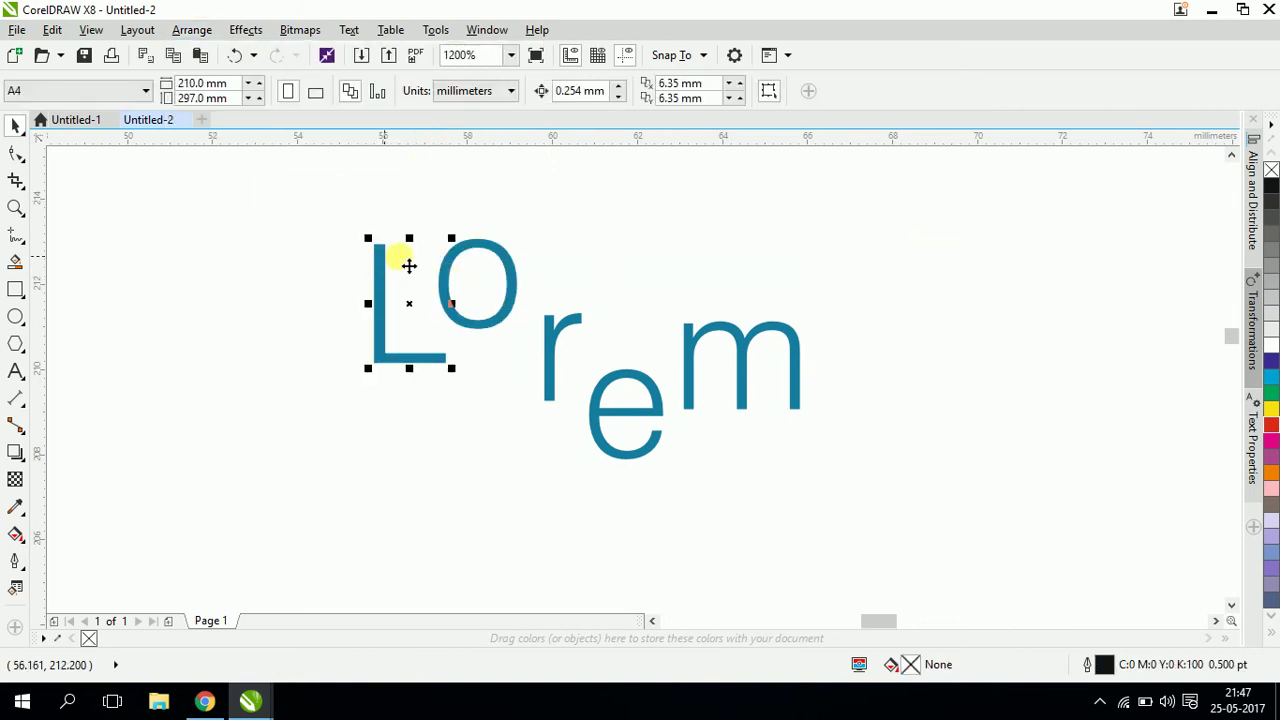
{"action": "left_click", "coordinate": [466, 250]}
{"action": "left_click", "coordinate": [551, 340]}
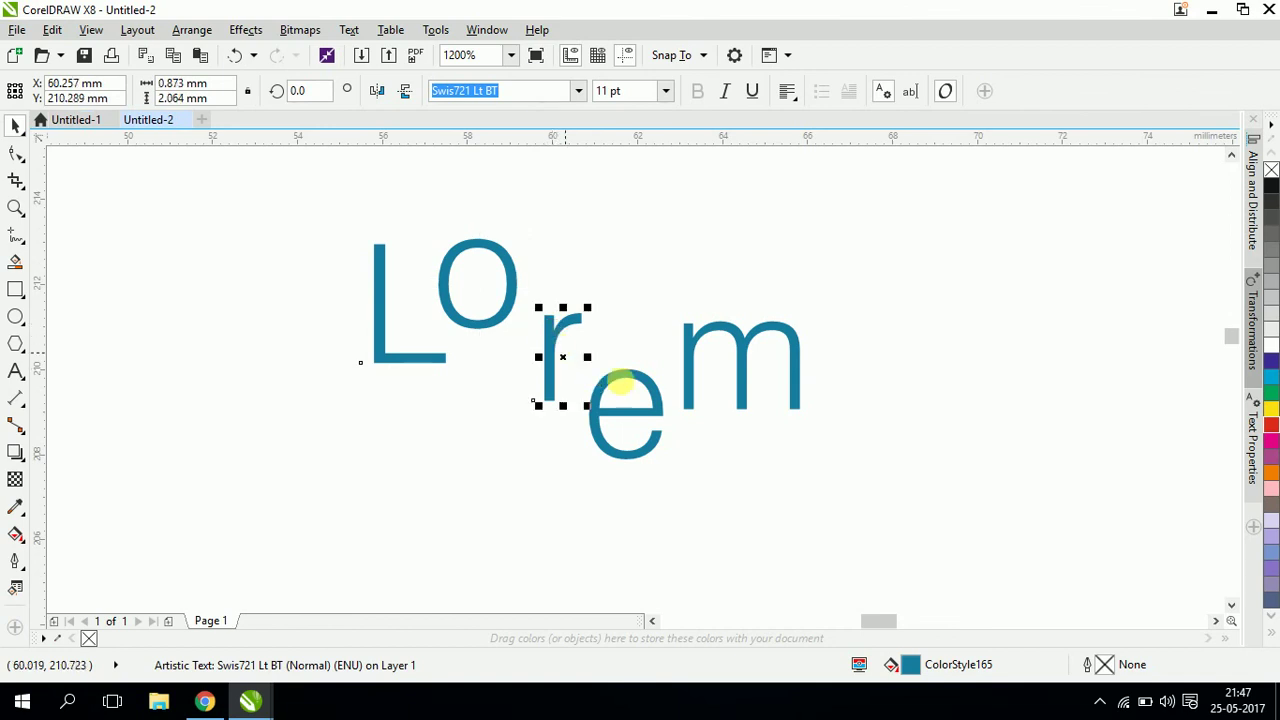
{"action": "left_click", "coordinate": [623, 372]}
{"action": "left_click", "coordinate": [688, 345]}
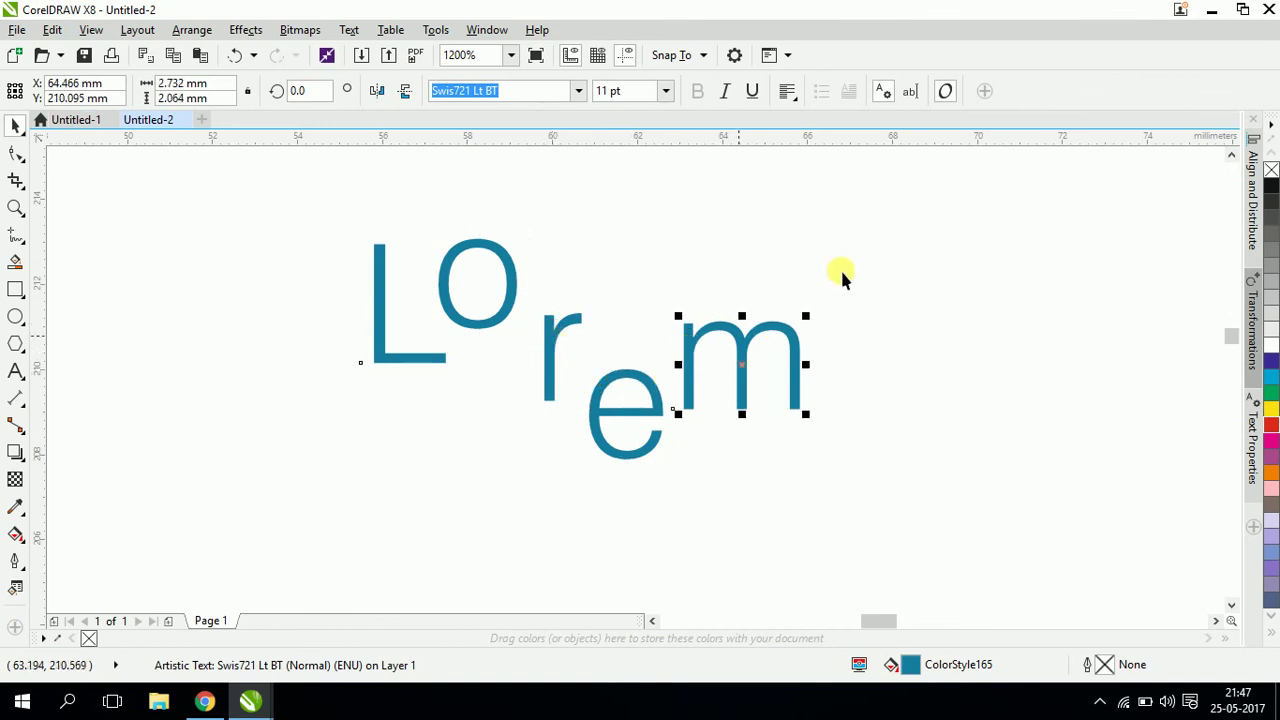
{"action": "left_click", "coordinate": [534, 285]}
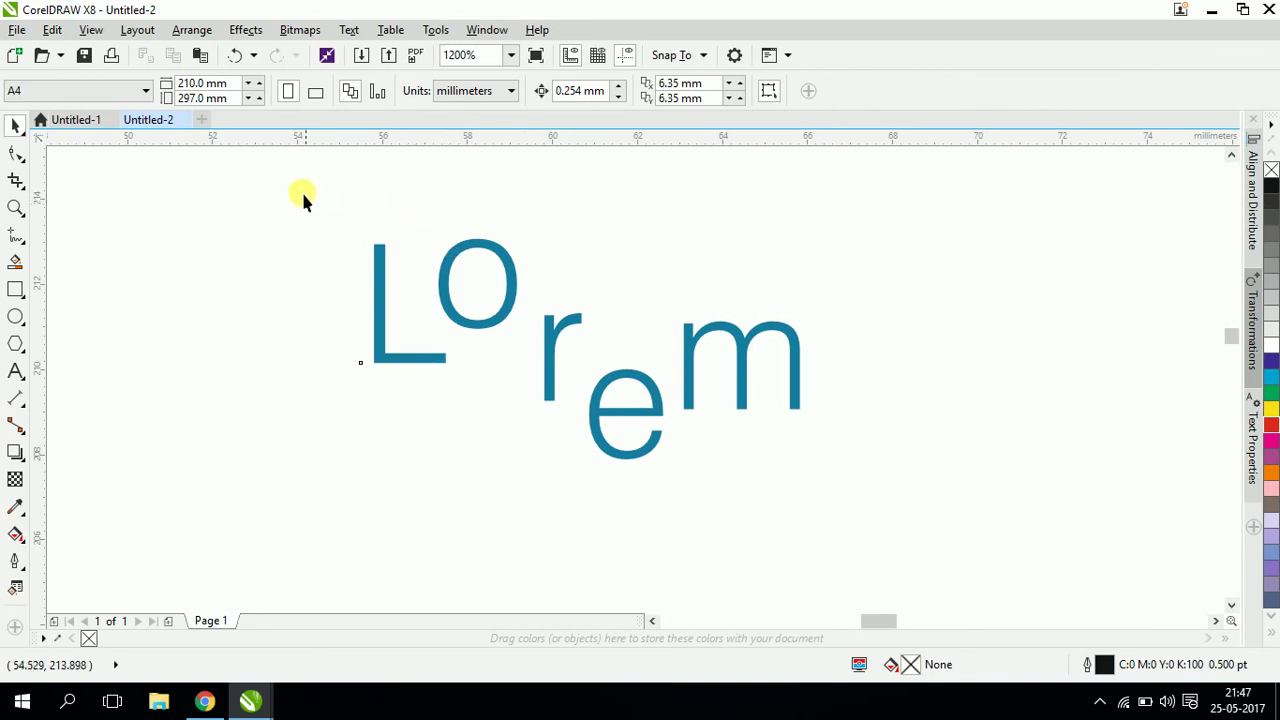
Convert the letter L from artistic text to curves
{"action": "left_click", "coordinate": [380, 263]}
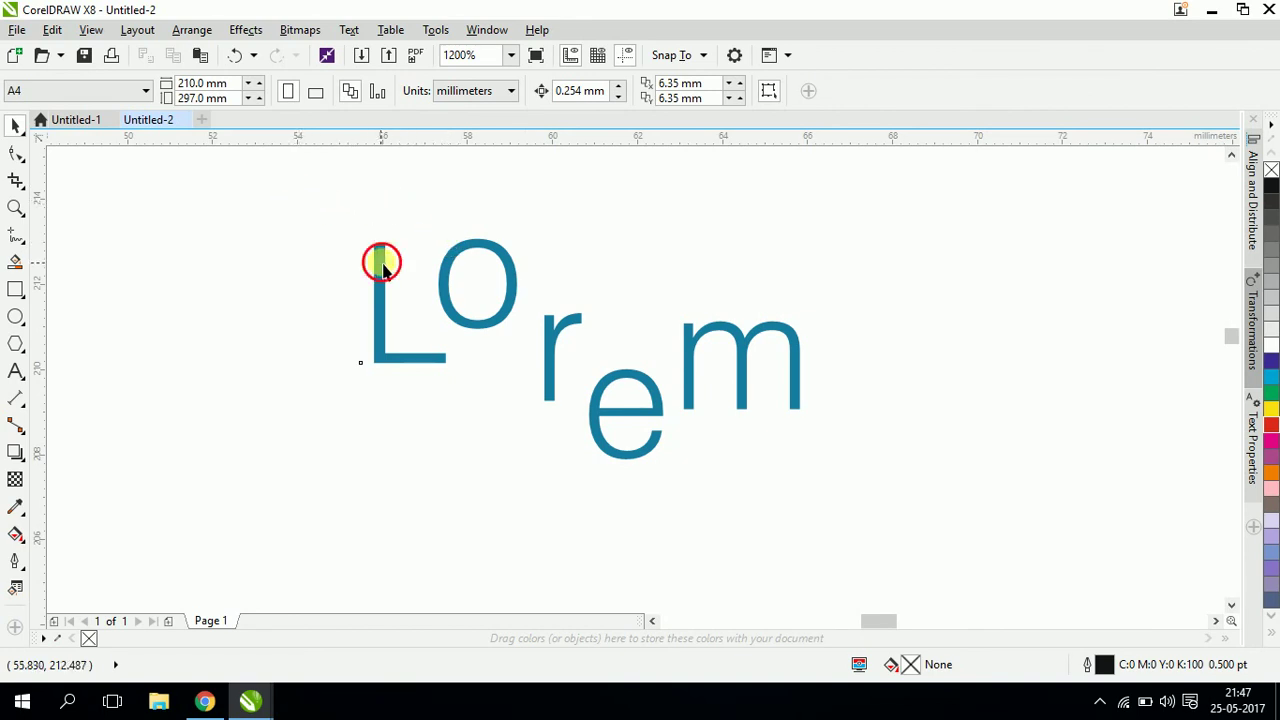
{"action": "scroll", "coordinate": [370, 297], "scroll_direction": "up", "scroll_amount": 2}
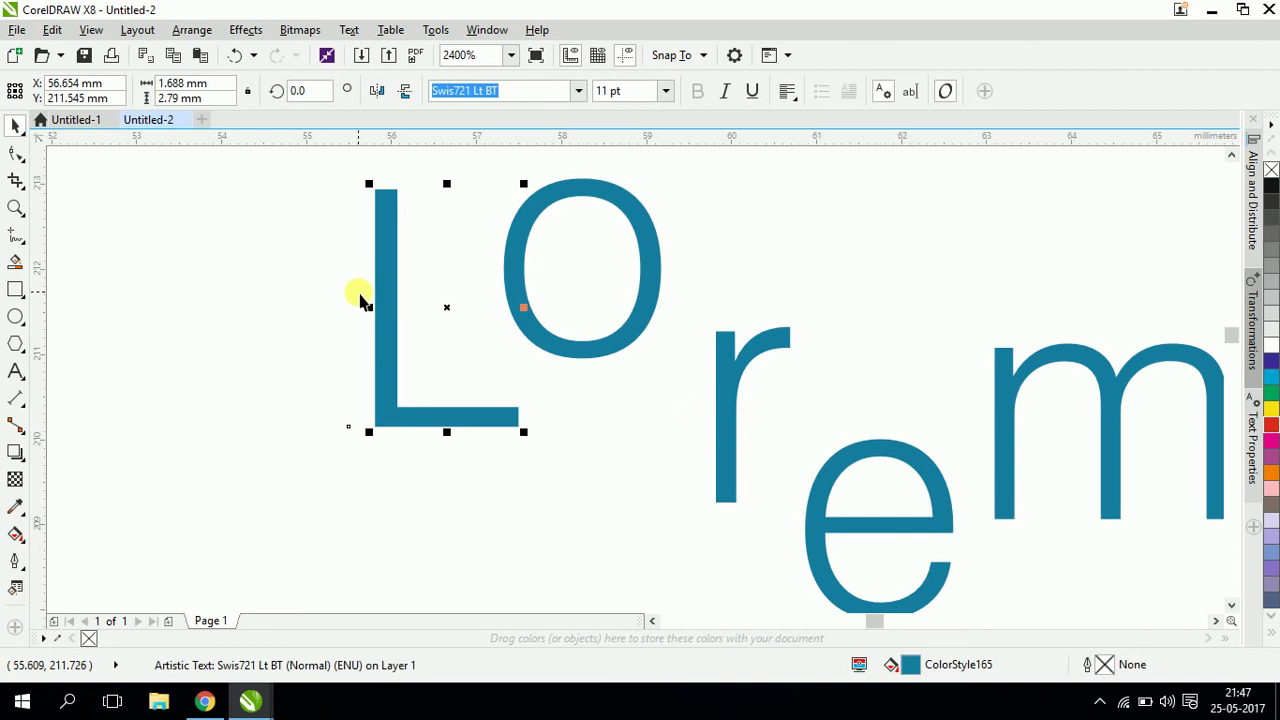
{"action": "left_click", "coordinate": [16, 153]}
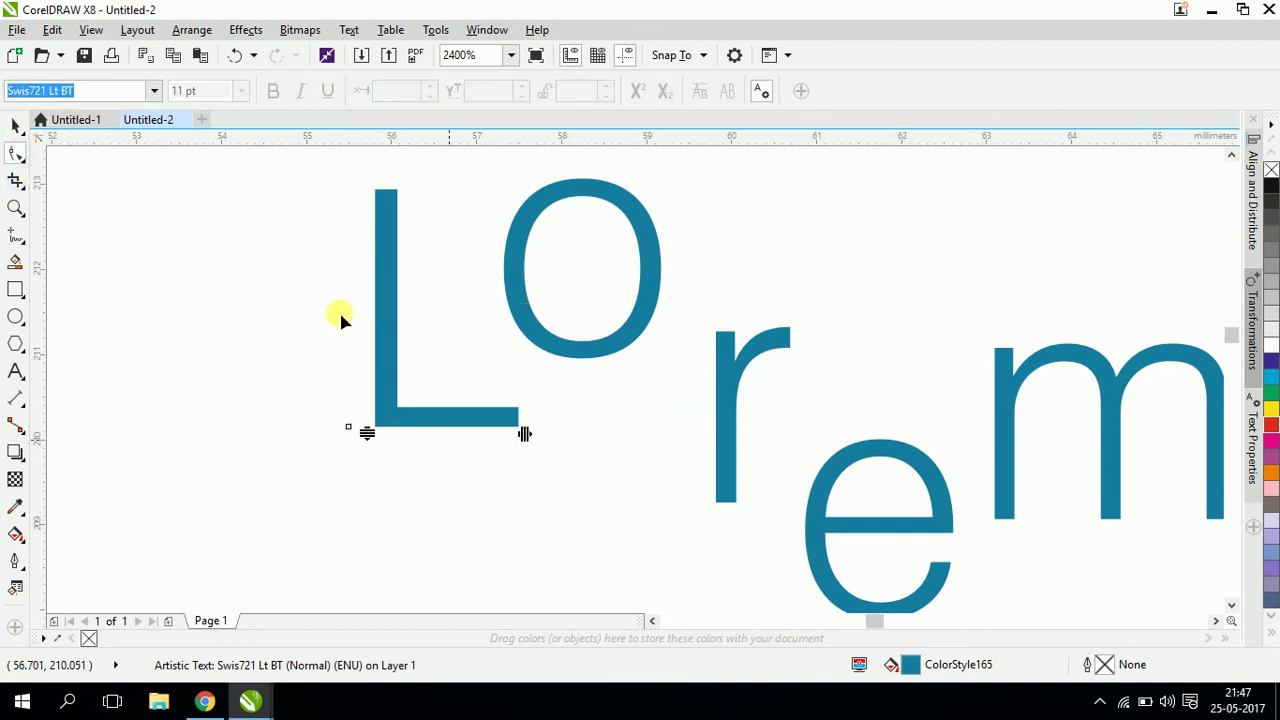
{"action": "left_click", "coordinate": [15, 124]}
{"action": "left_click", "coordinate": [386, 223]}
{"action": "left_click", "coordinate": [189, 31]}
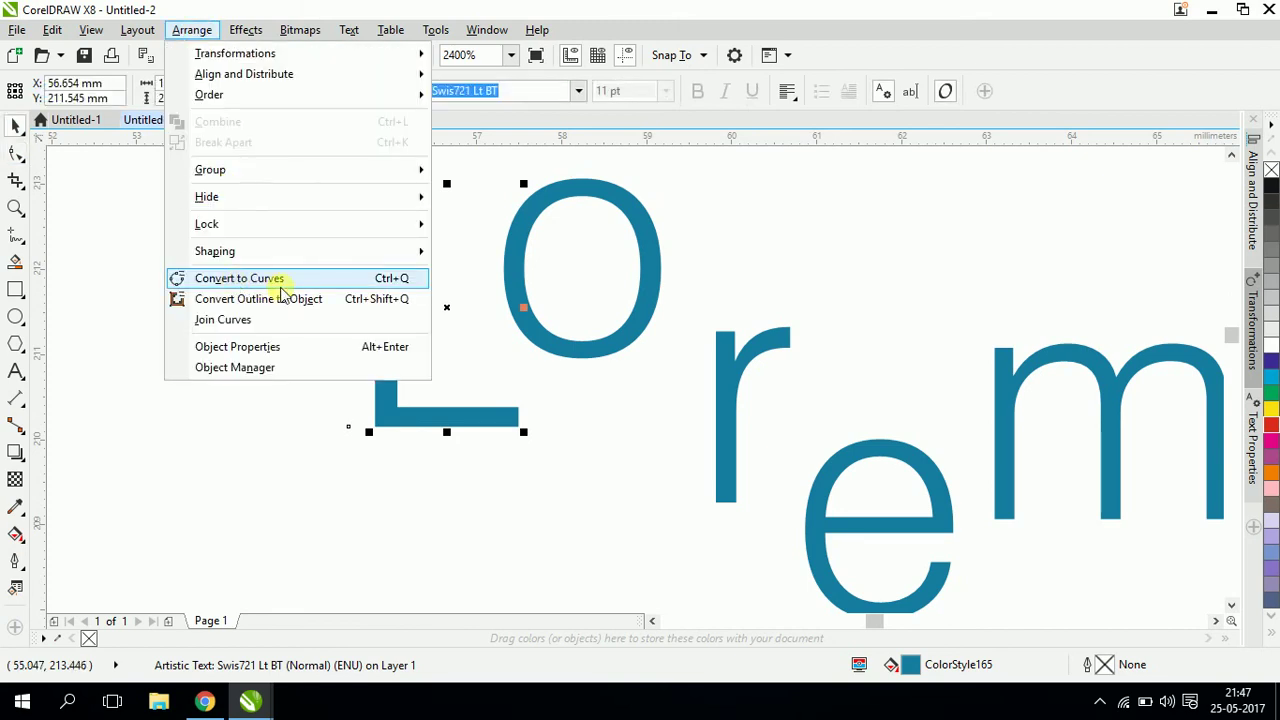
{"action": "left_click", "coordinate": [368, 285]}
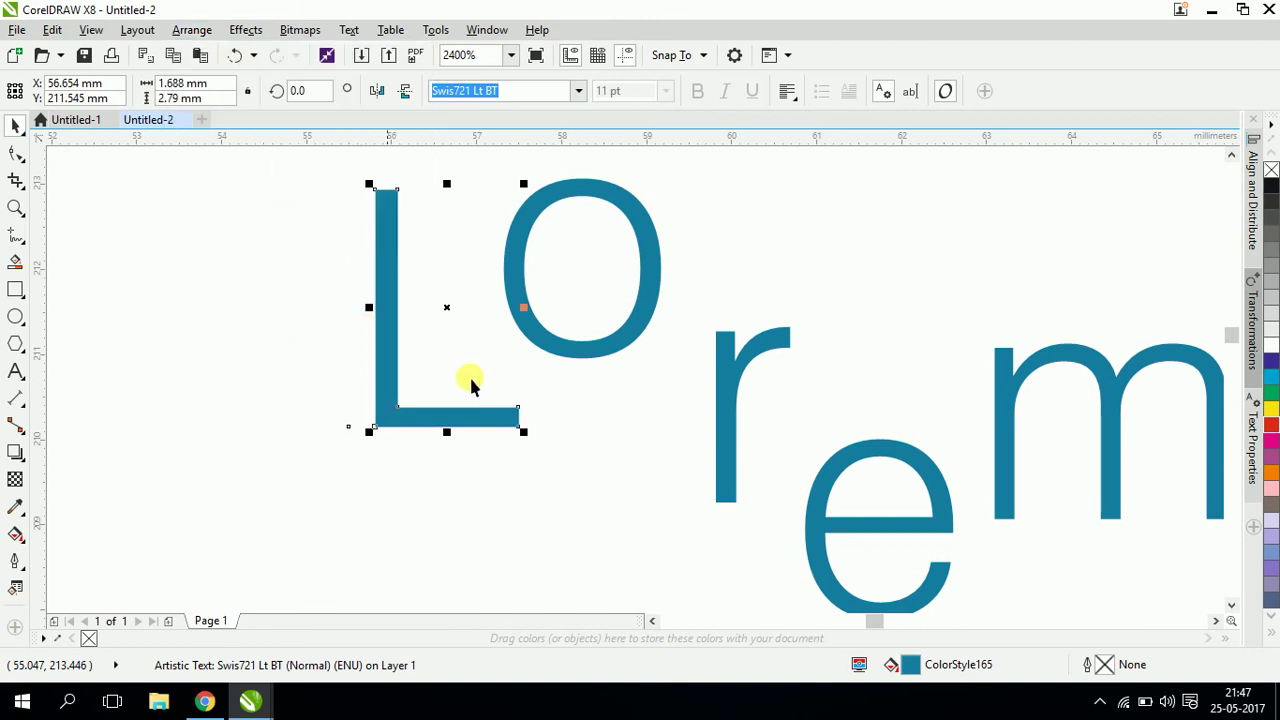
With the Shape tool, convert the top edge of the letter L to a curve and bend it into a rounded end
{"action": "scroll", "coordinate": [398, 178], "scroll_direction": "up", "scroll_amount": 5}
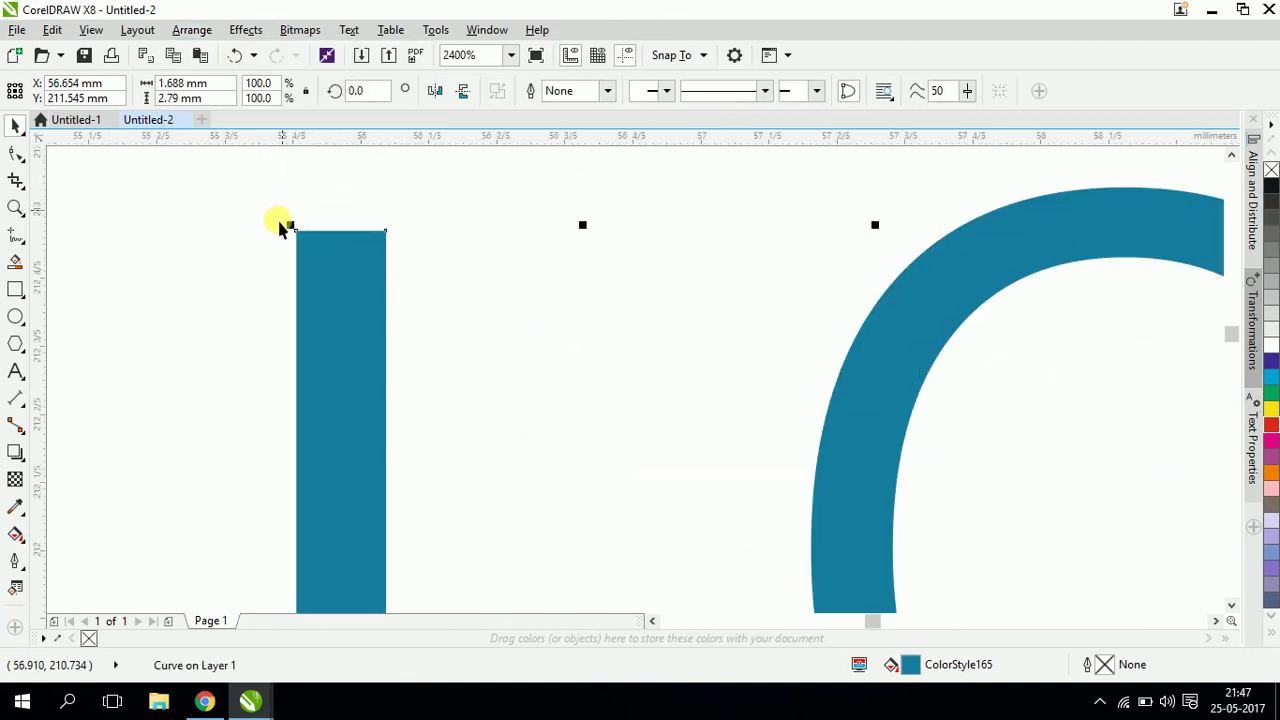
{"action": "left_click", "coordinate": [16, 153]}
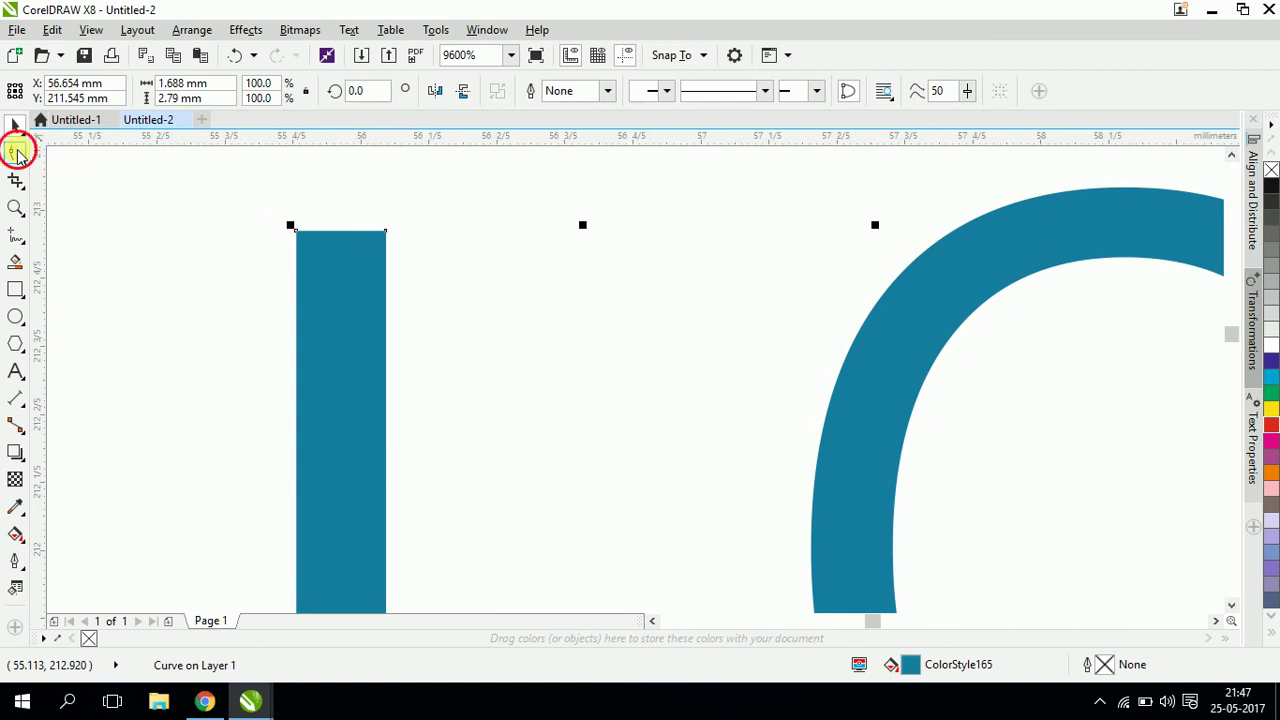
{"action": "left_click_drag", "start_coordinate": [430, 203], "coordinate": [360, 252]}
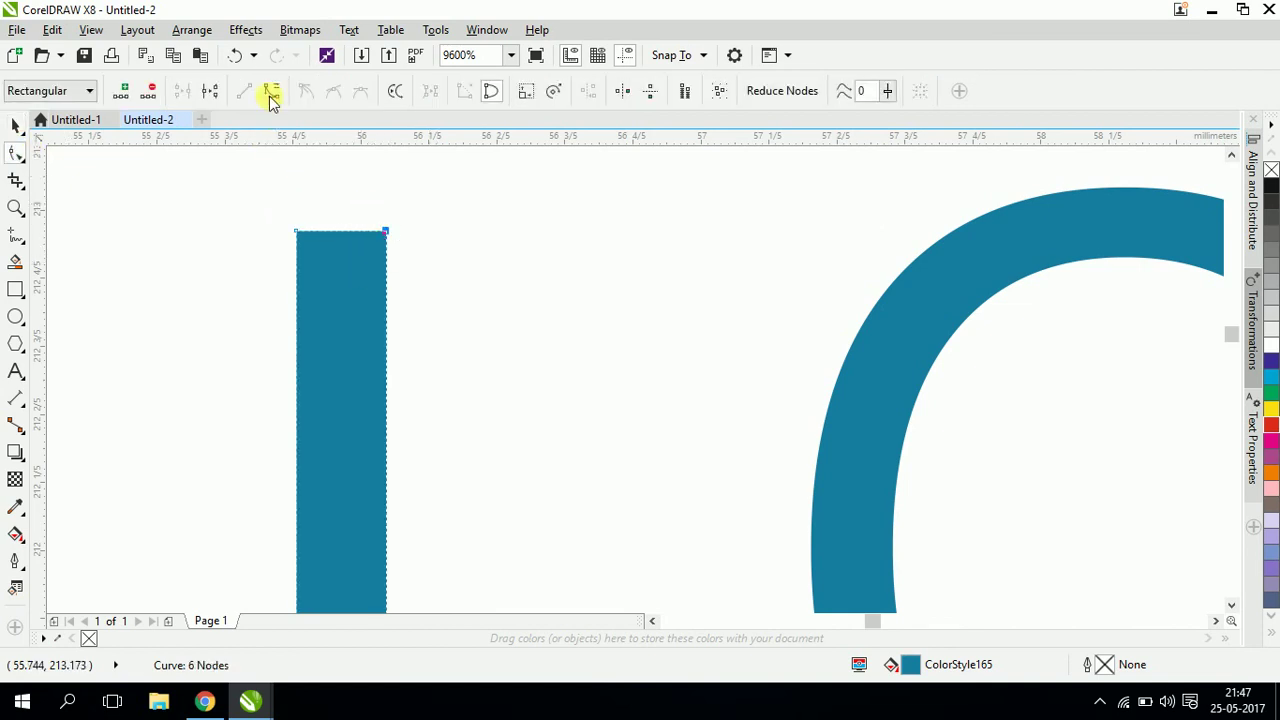
{"action": "scroll", "coordinate": [360, 200], "scroll_direction": "down", "scroll_amount": 1}
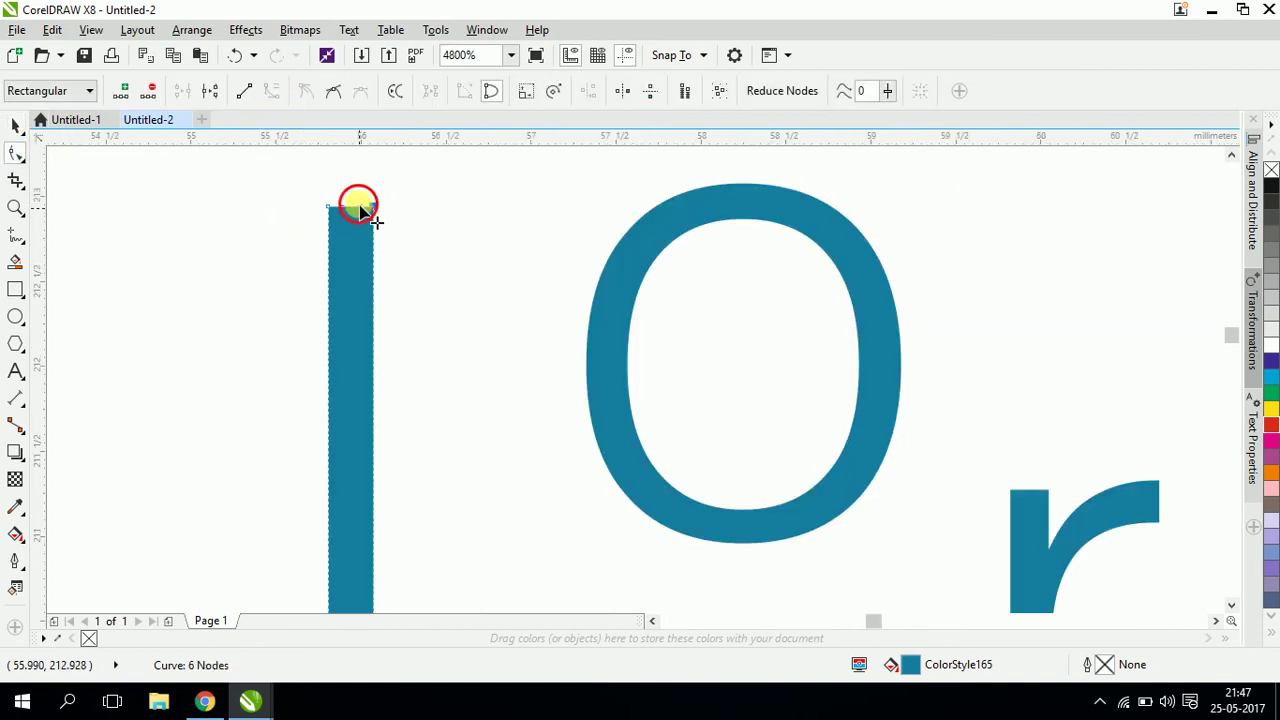
{"action": "left_click_drag", "start_coordinate": [357, 209], "coordinate": [393, 340]}
Delete the node at the inner corner of the letter L, where the stem meets the foot
{"action": "scroll", "coordinate": [385, 260], "scroll_direction": "down", "scroll_amount": 1}
{"action": "scroll", "coordinate": [393, 340], "scroll_direction": "up", "scroll_amount": 1}
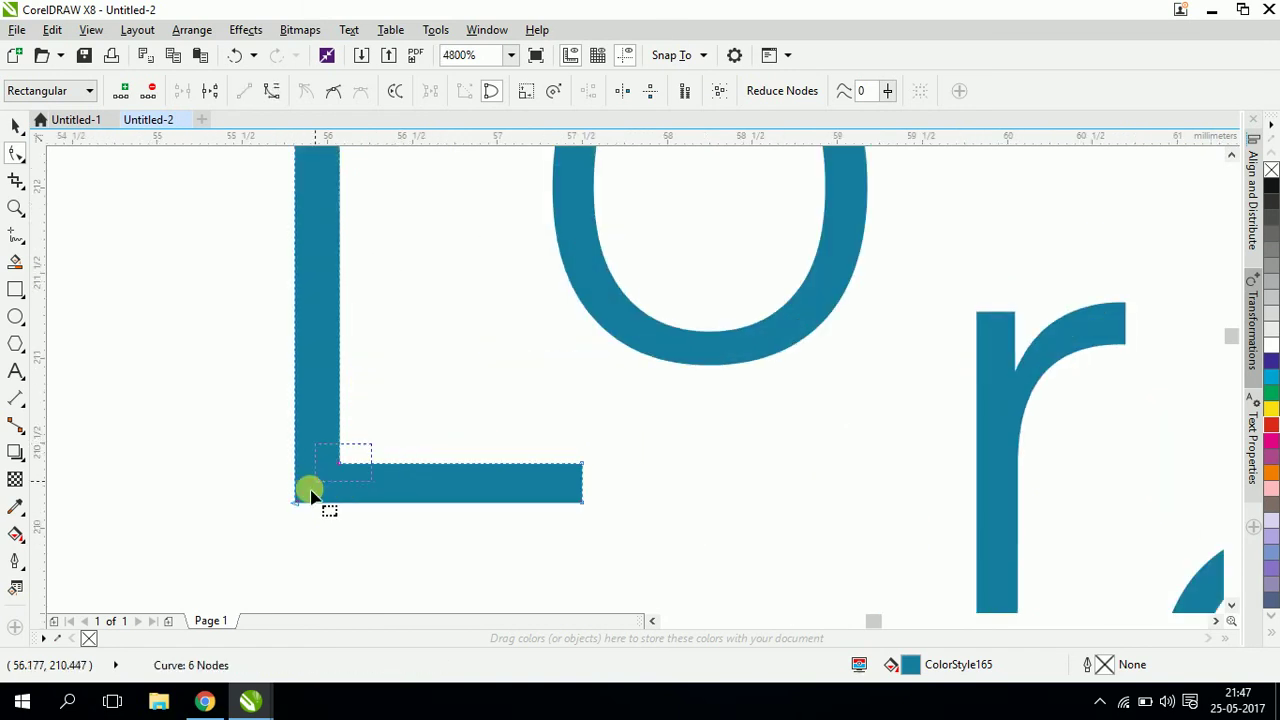
{"action": "left_click", "coordinate": [336, 465]}
{"action": "left_click", "coordinate": [150, 91]}
Convert the L's slanted edge to a curve and pull its handles inward to form a smooth concave bend between stem and foot
{"action": "left_click", "coordinate": [556, 463]}
{"action": "left_click_drag", "start_coordinate": [556, 463], "coordinate": [537, 466]}
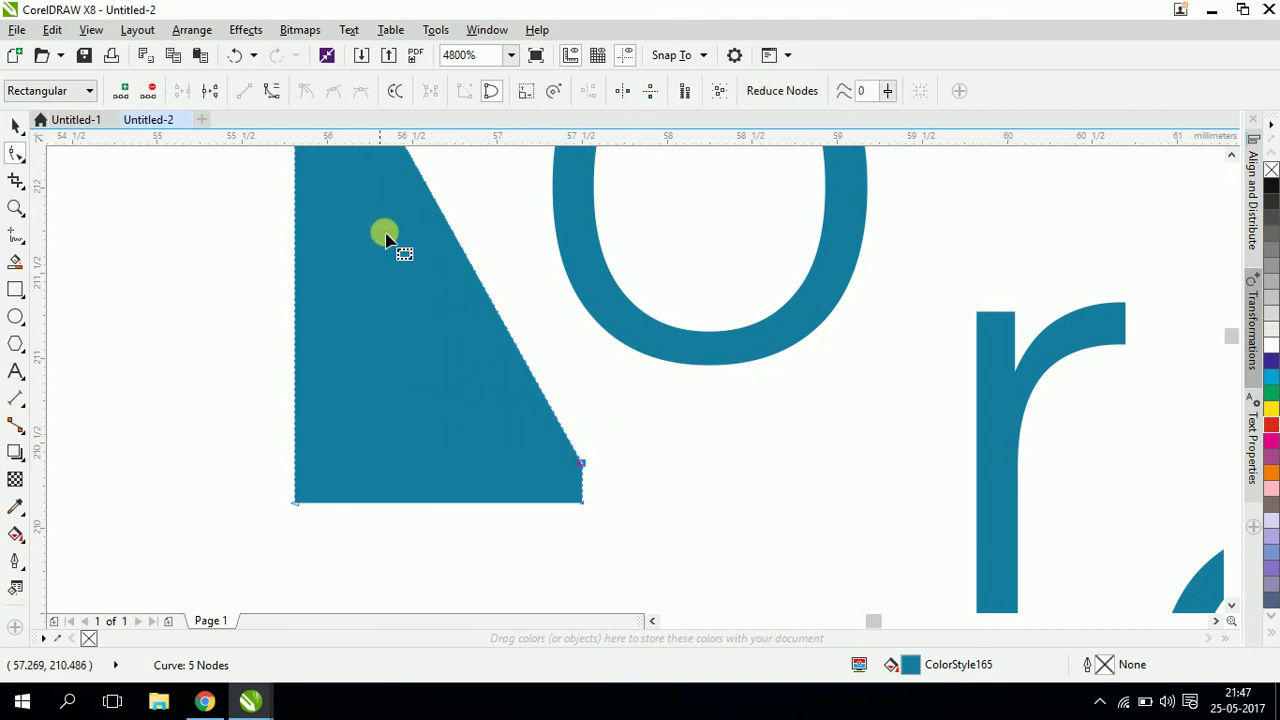
{"action": "scroll", "coordinate": [386, 234], "scroll_direction": "down", "scroll_amount": 1}
{"action": "left_click", "coordinate": [271, 91]}
{"action": "scroll", "coordinate": [500, 335], "scroll_direction": "down", "scroll_amount": 1}
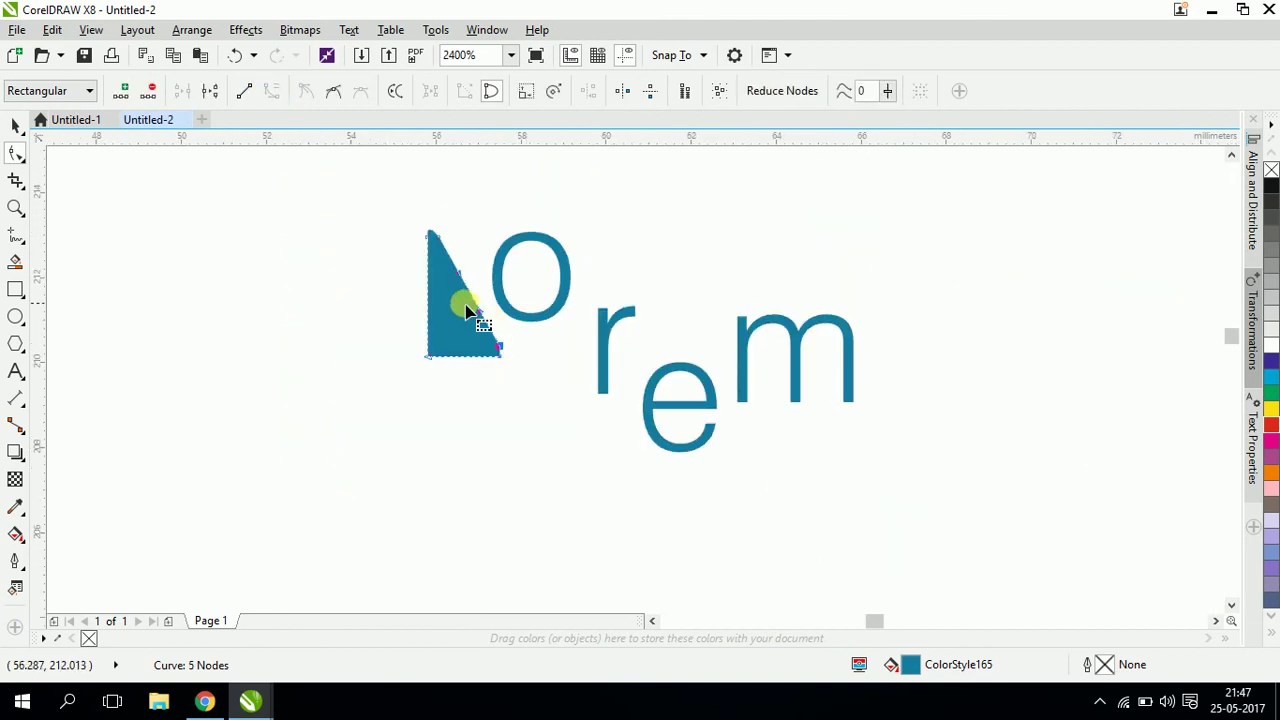
{"action": "scroll", "coordinate": [466, 309], "scroll_direction": "up", "scroll_amount": 2}
{"action": "left_click_drag", "start_coordinate": [441, 190], "coordinate": [334, 526]}
{"action": "scroll", "coordinate": [636, 462], "scroll_direction": "down", "scroll_amount": 1}
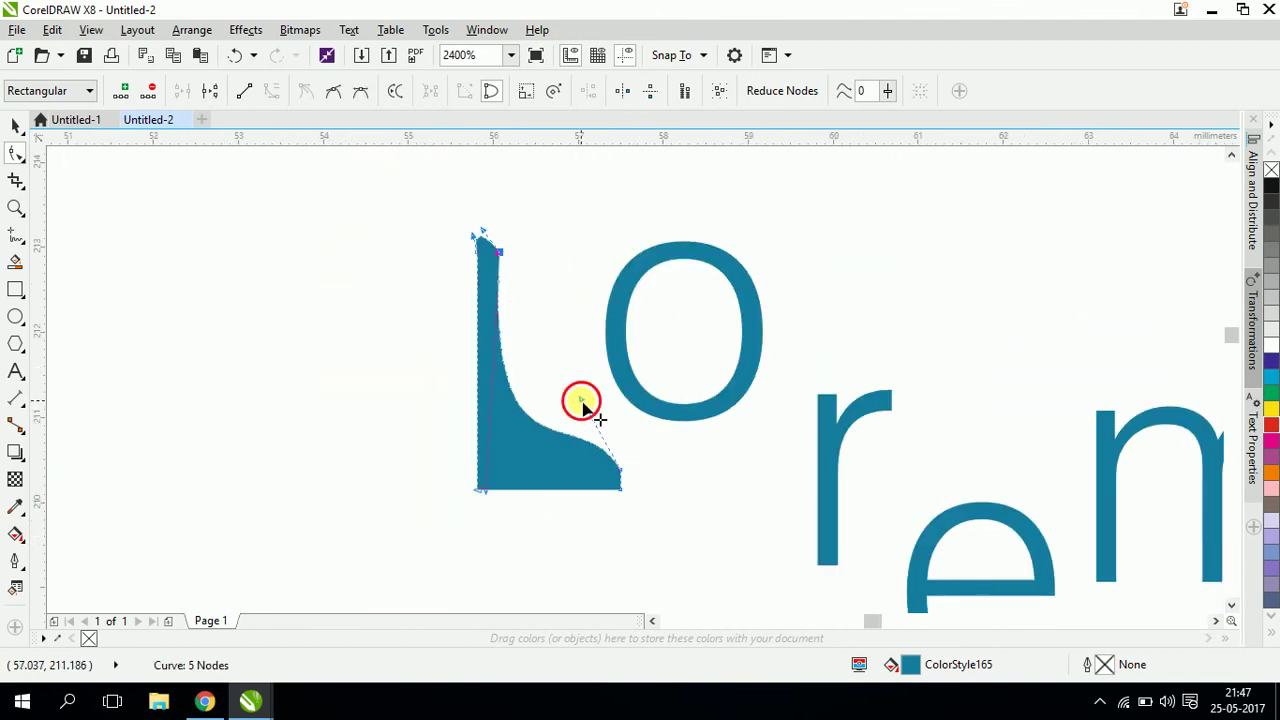
{"action": "left_click_drag", "start_coordinate": [580, 402], "coordinate": [503, 488]}
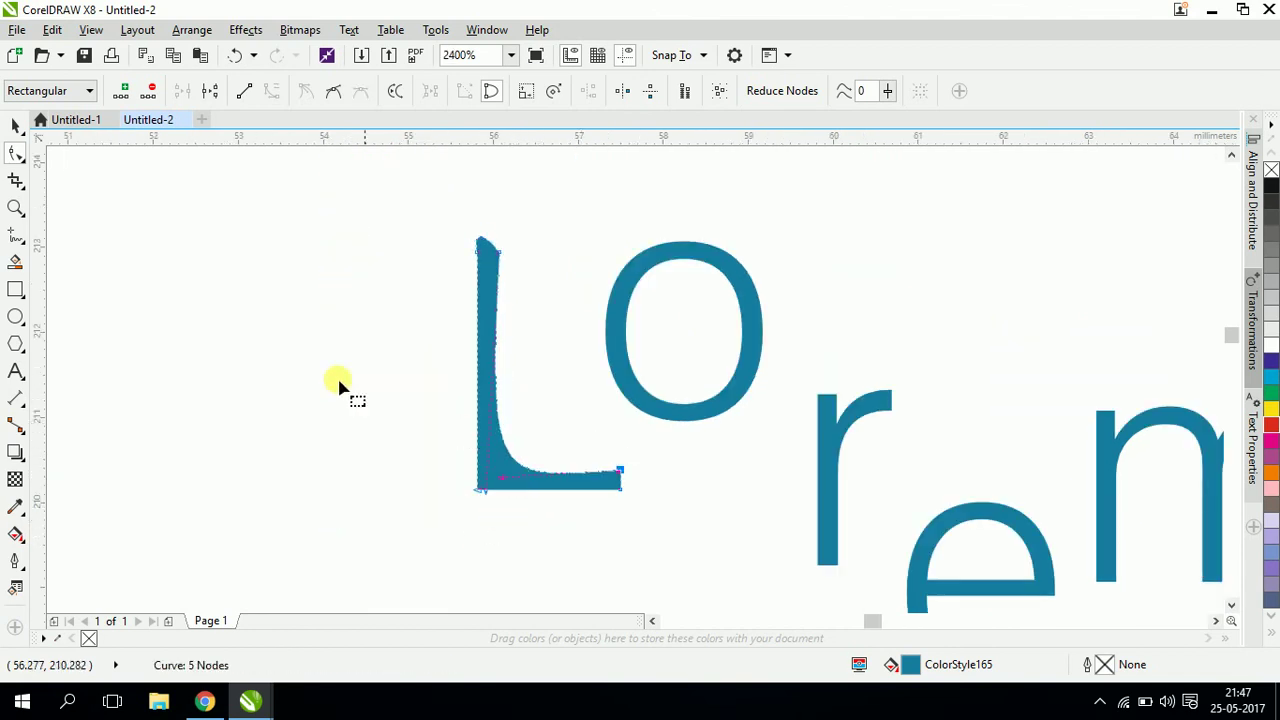
{"action": "left_click", "coordinate": [18, 122]}
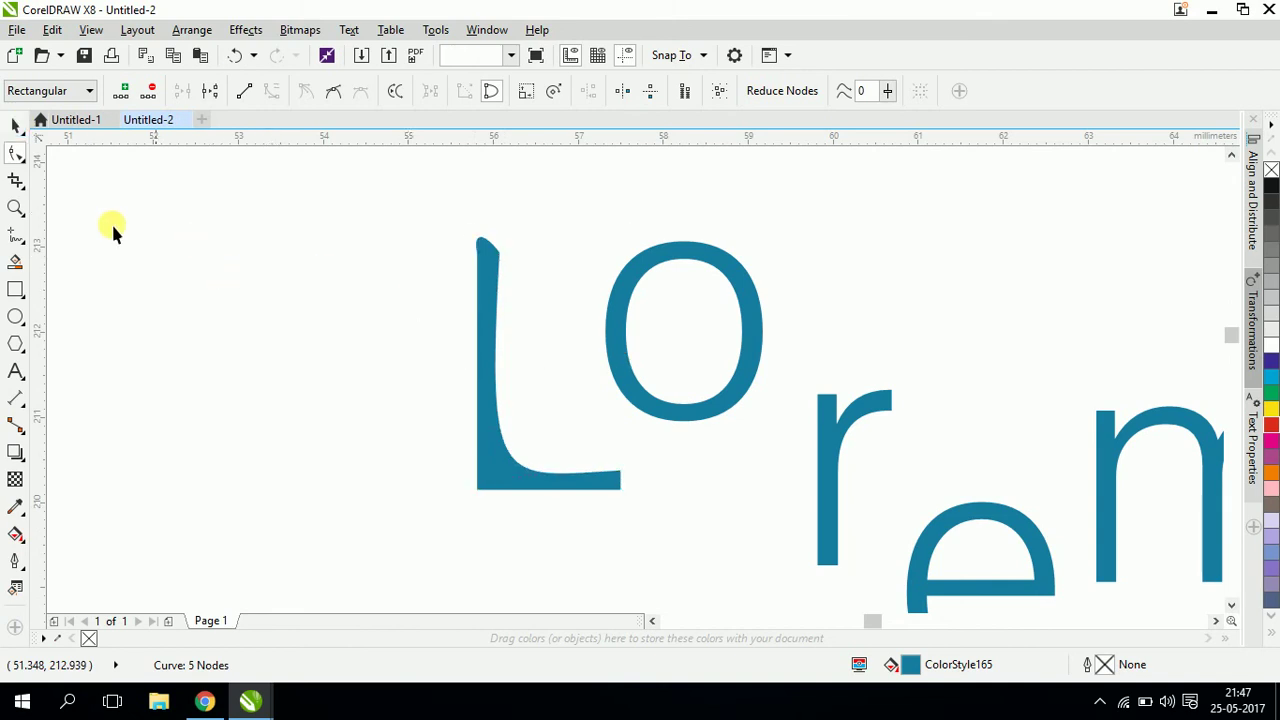
{"action": "scroll", "coordinate": [220, 275], "scroll_direction": "down", "scroll_amount": 2}
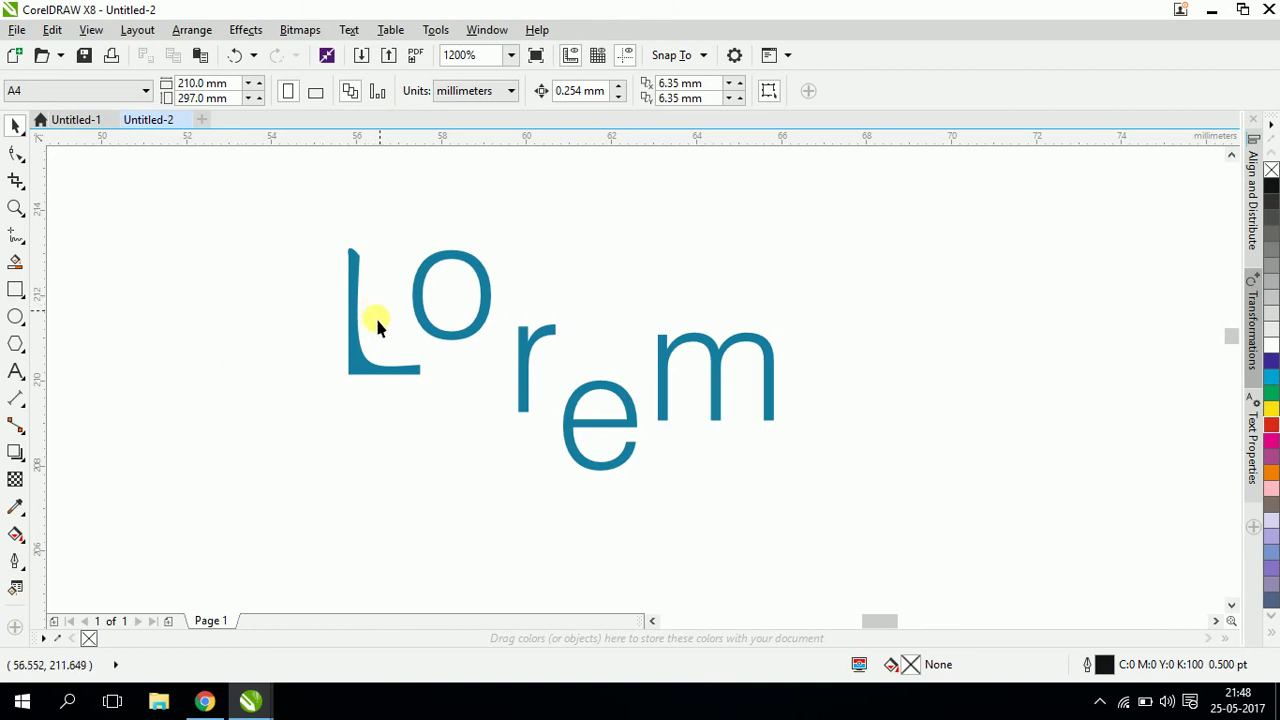
{"action": "mouse_move", "coordinate": [358, 358]}
{"action": "left_mouse_down"}
{"action": "mouse_move", "coordinate": [363, 374]}
{"action": "mouse_move", "coordinate": [363, 357]}
{"action": "left_mouse_up"}
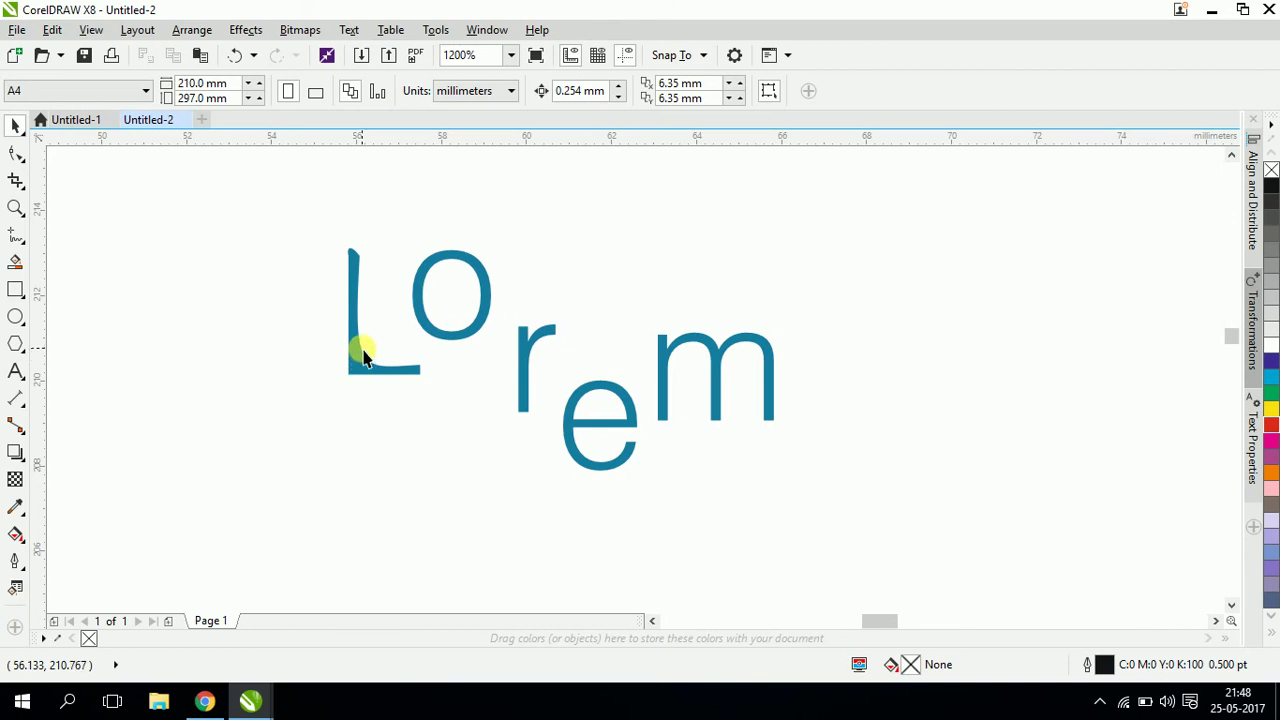